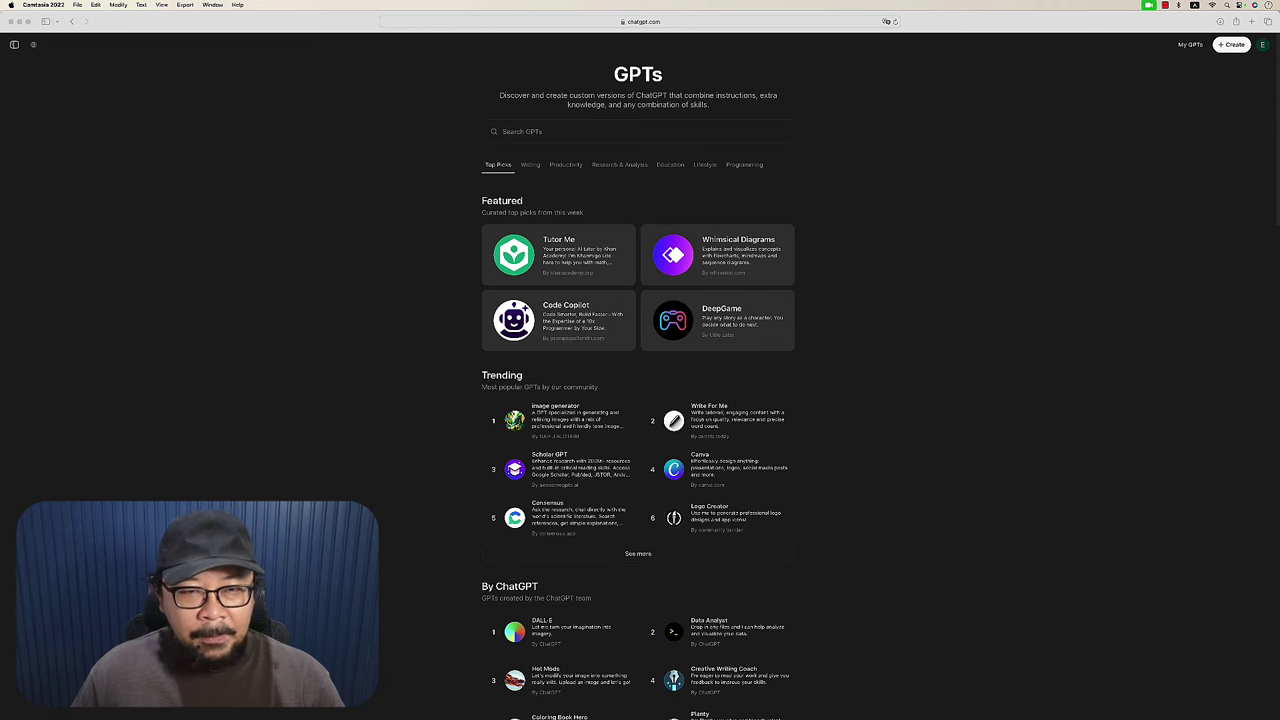
Step: Open the Whimsical Diagrams GPT's details card and start a new chat with it
left_click(707, 277)
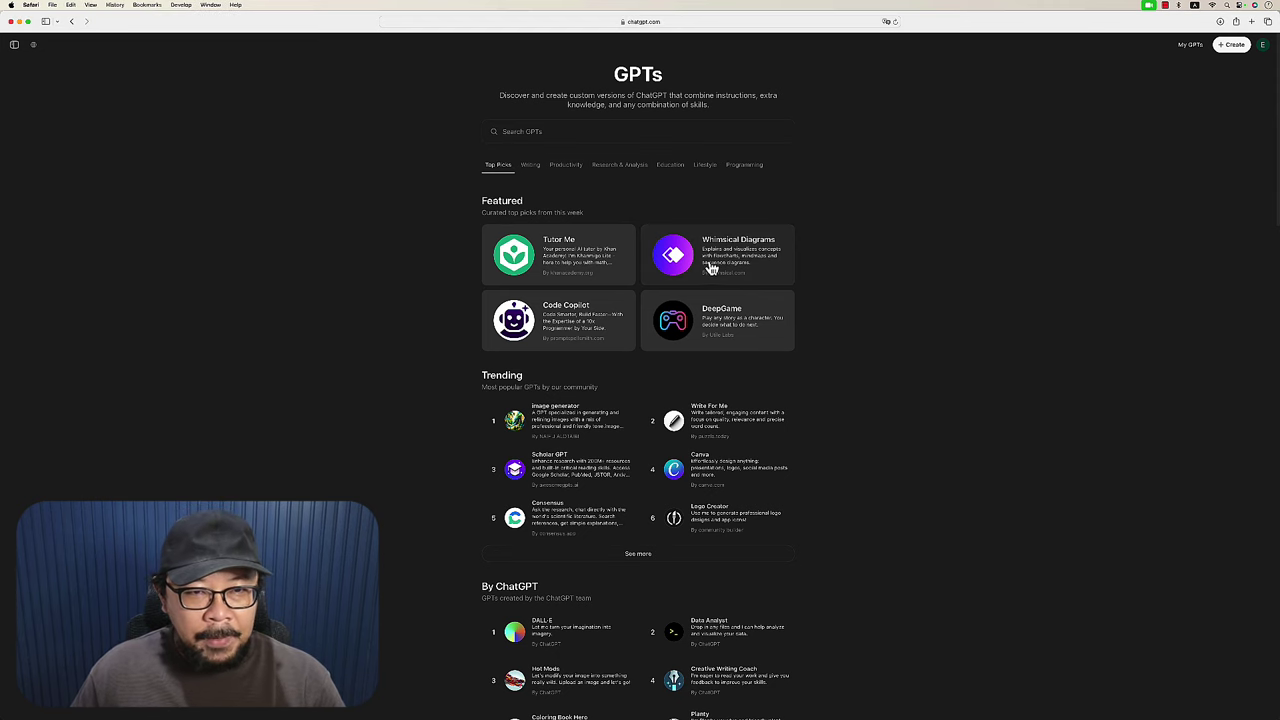
left_click(708, 270)
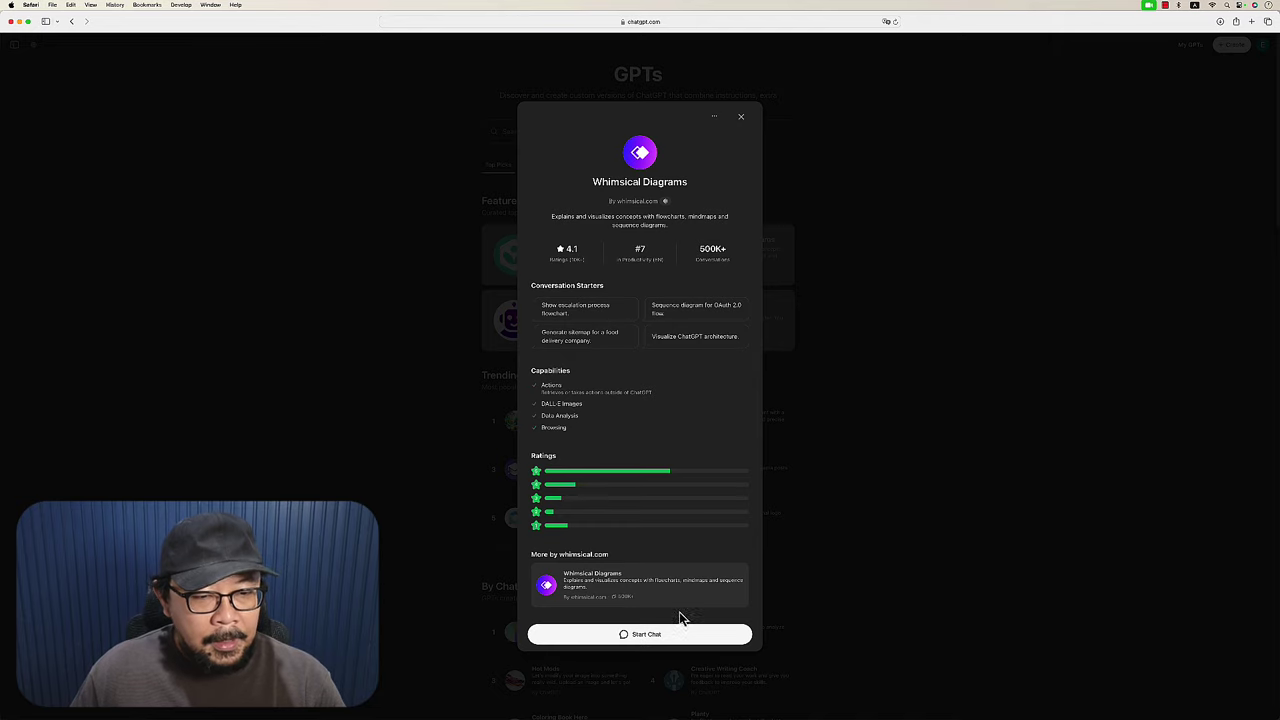
left_click(660, 633)
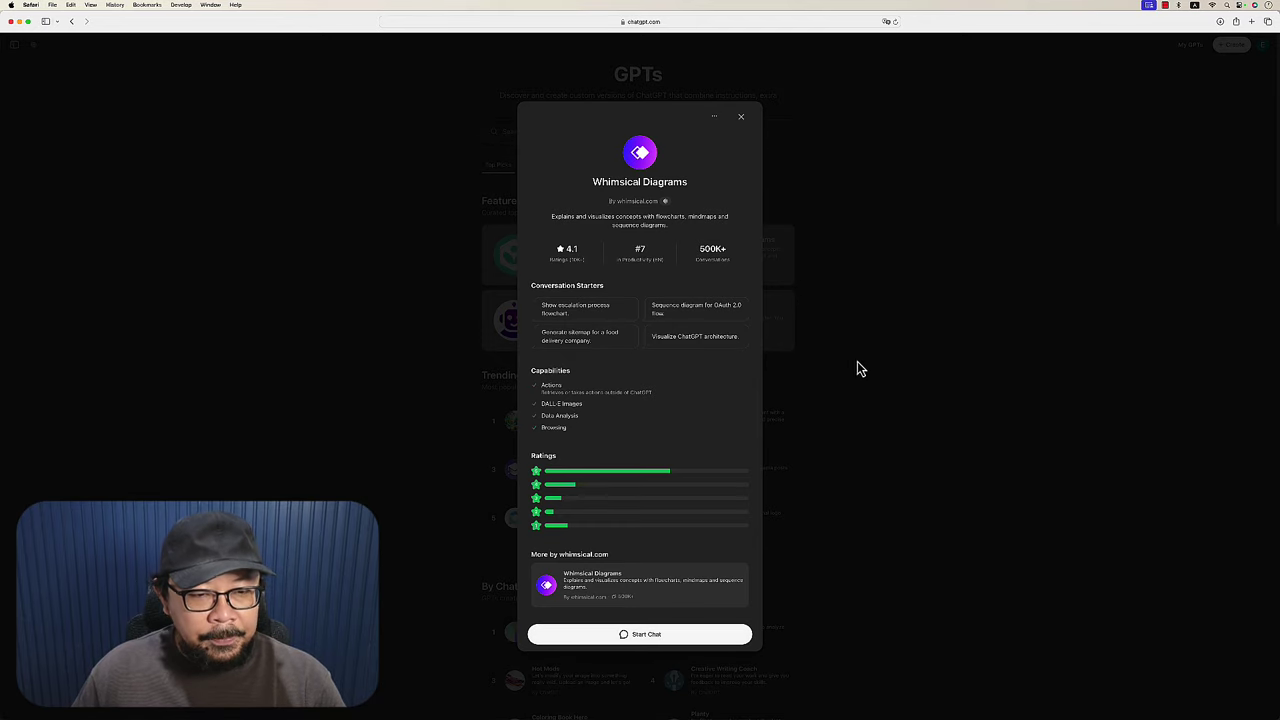
left_click(632, 637)
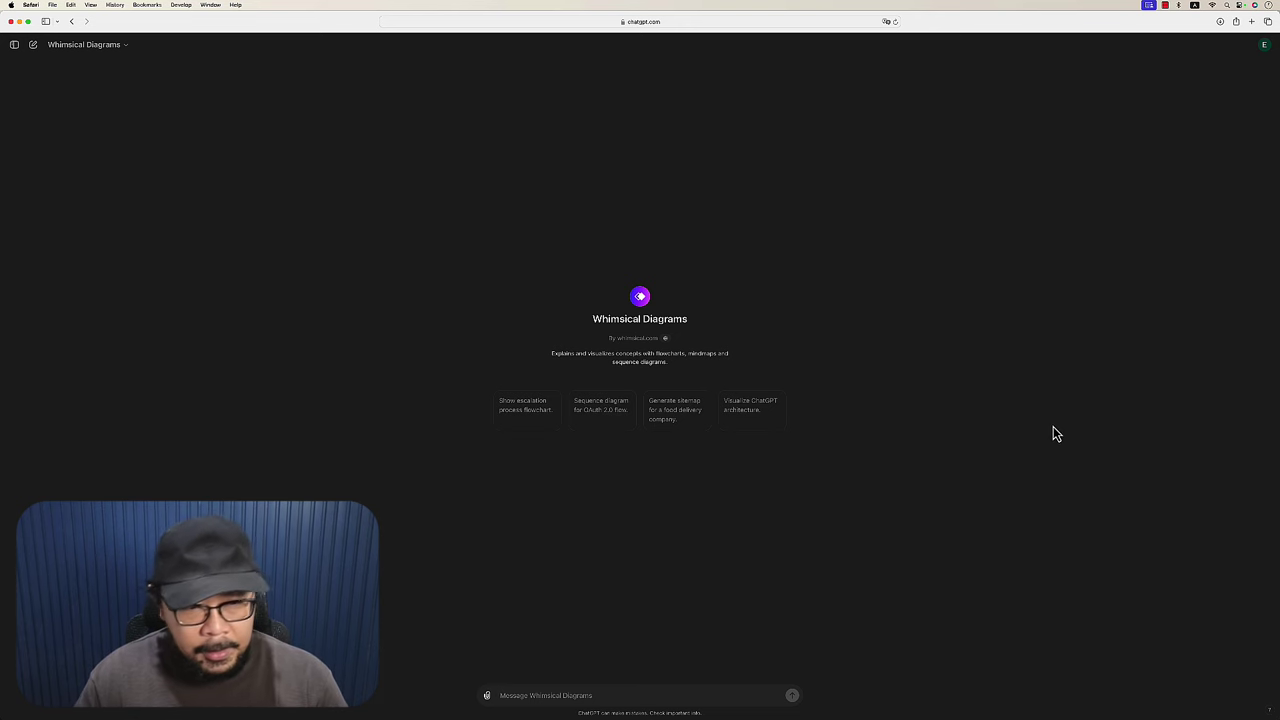
Step: Send a Thai message asking Whimsical Diagrams to reply in the Thai language
type("give")
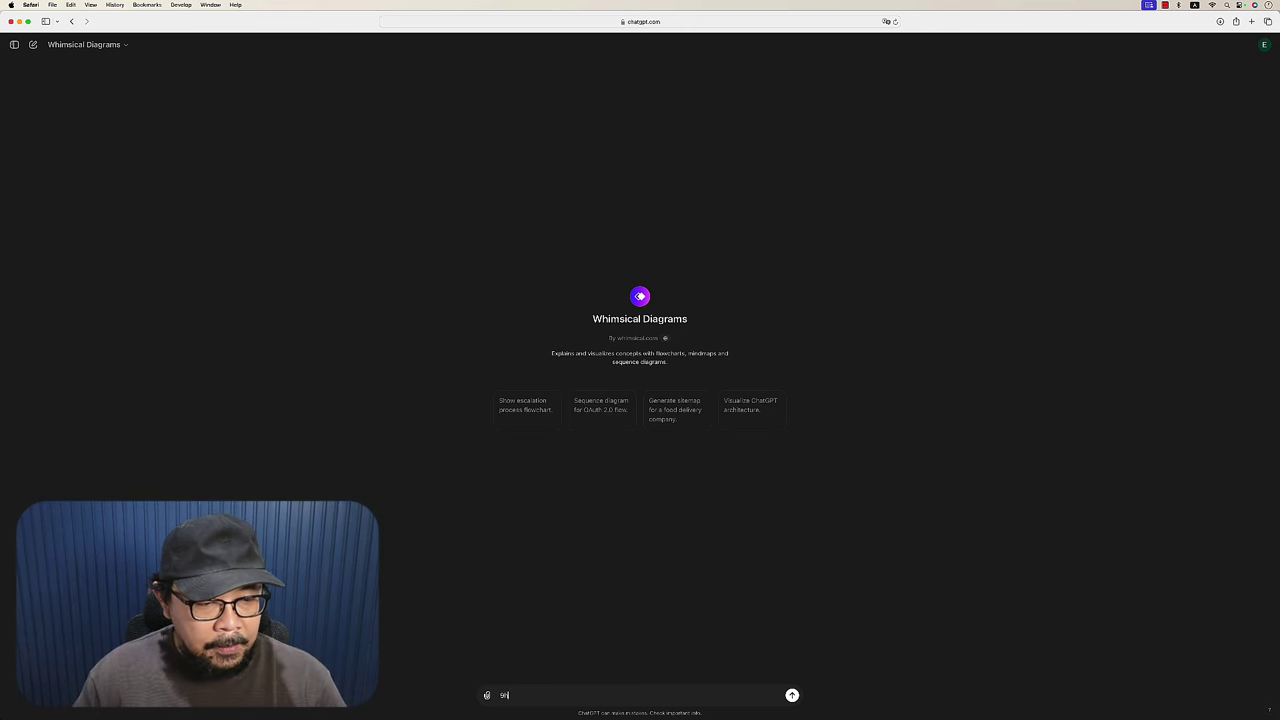
key("BackSpace")
key("BackSpace")
type("d")
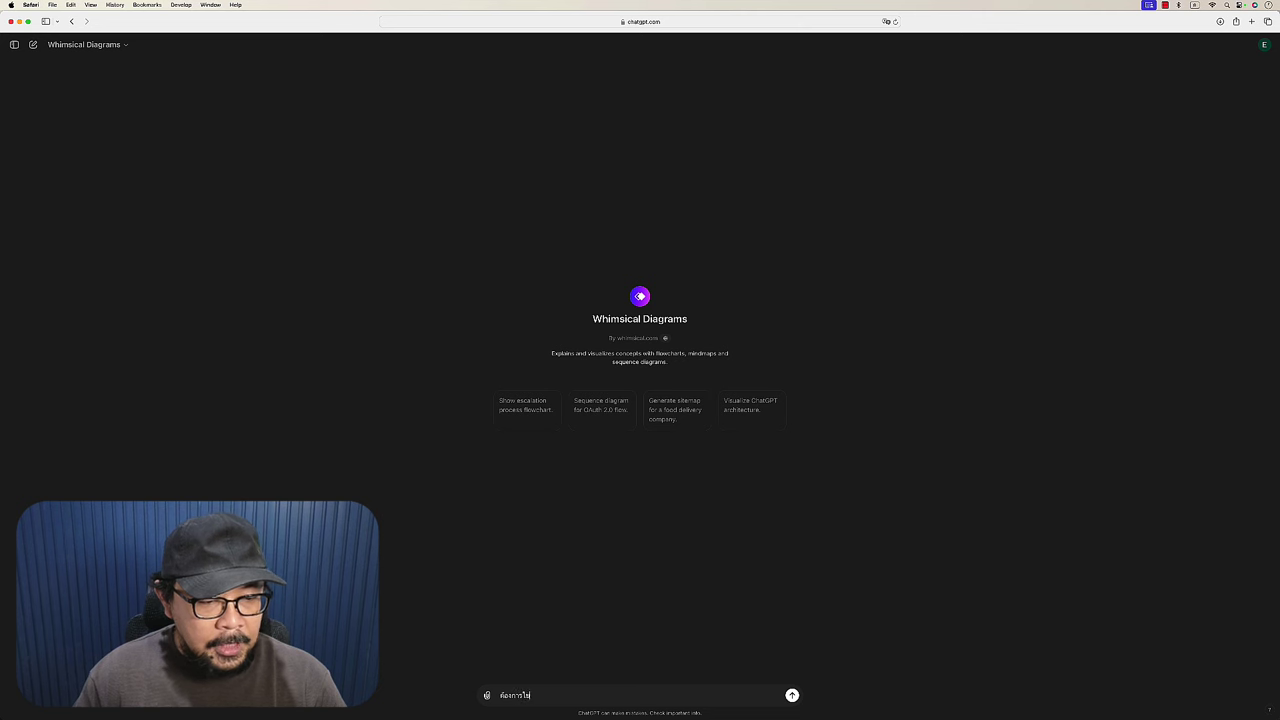
type("้มันมาภาษาไทย")
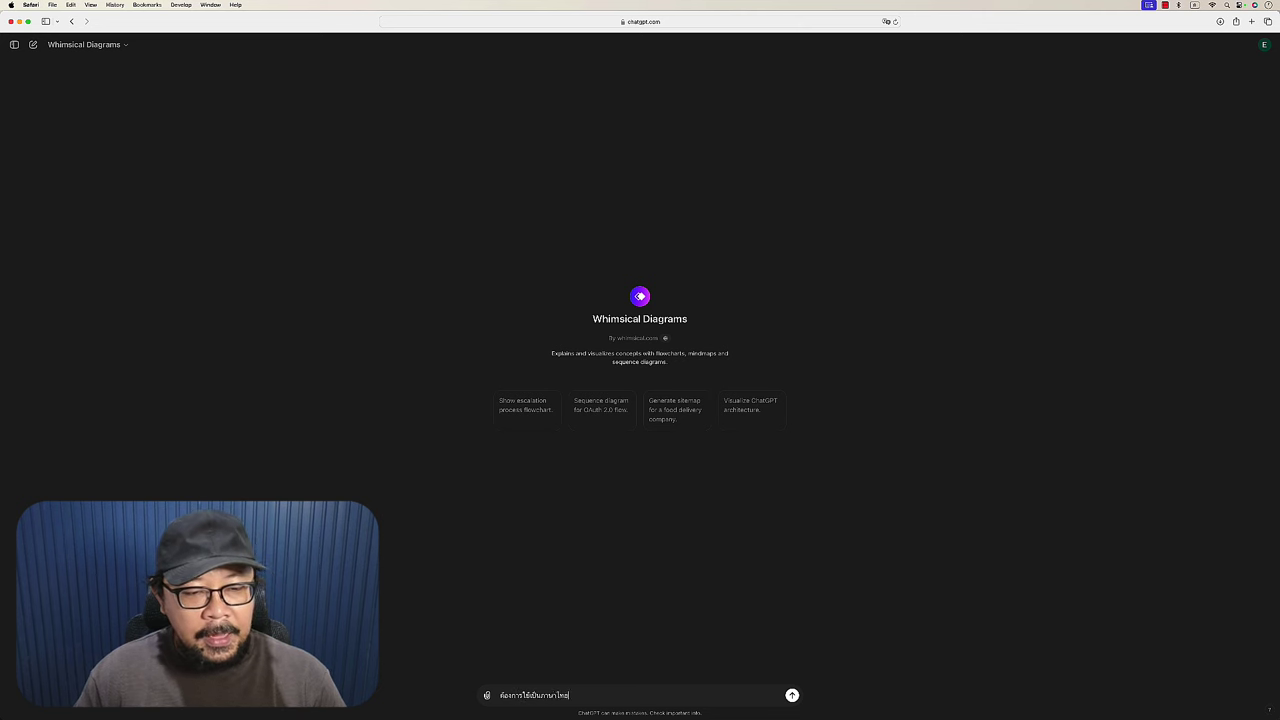
key("Return")
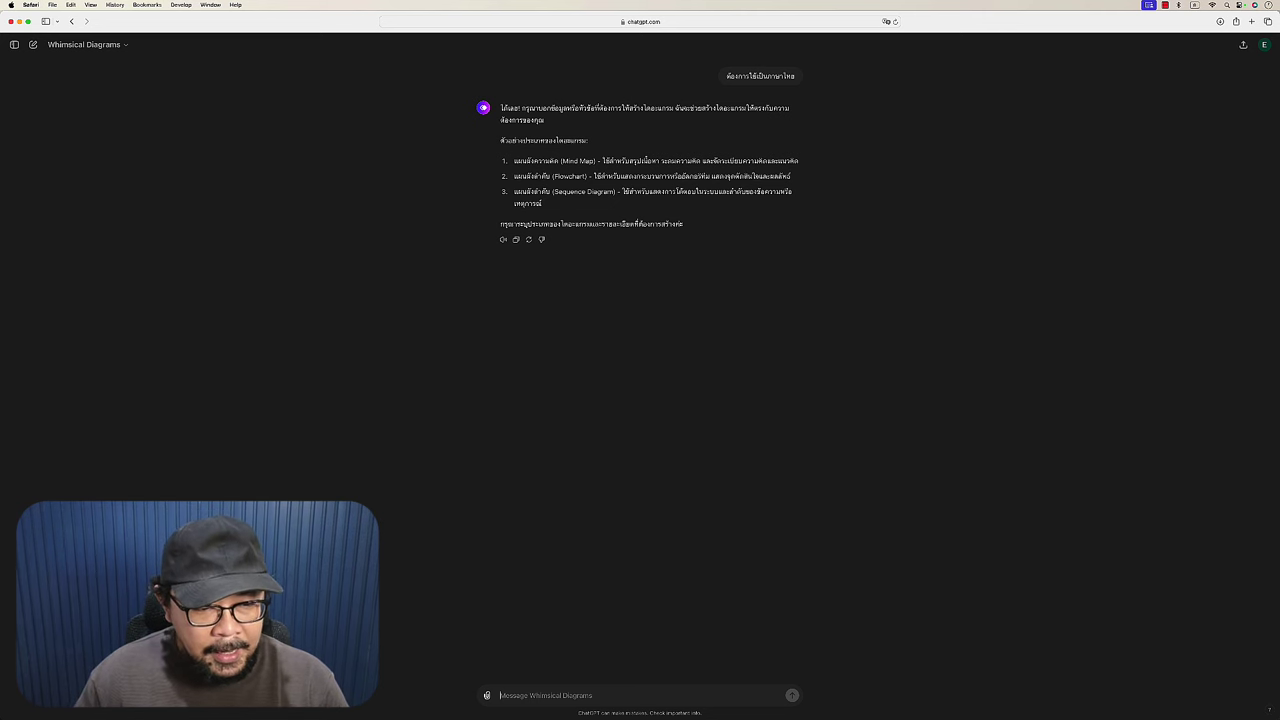
Step: Send a Thai request for a login and registration user-flow diagram
type("ใช")
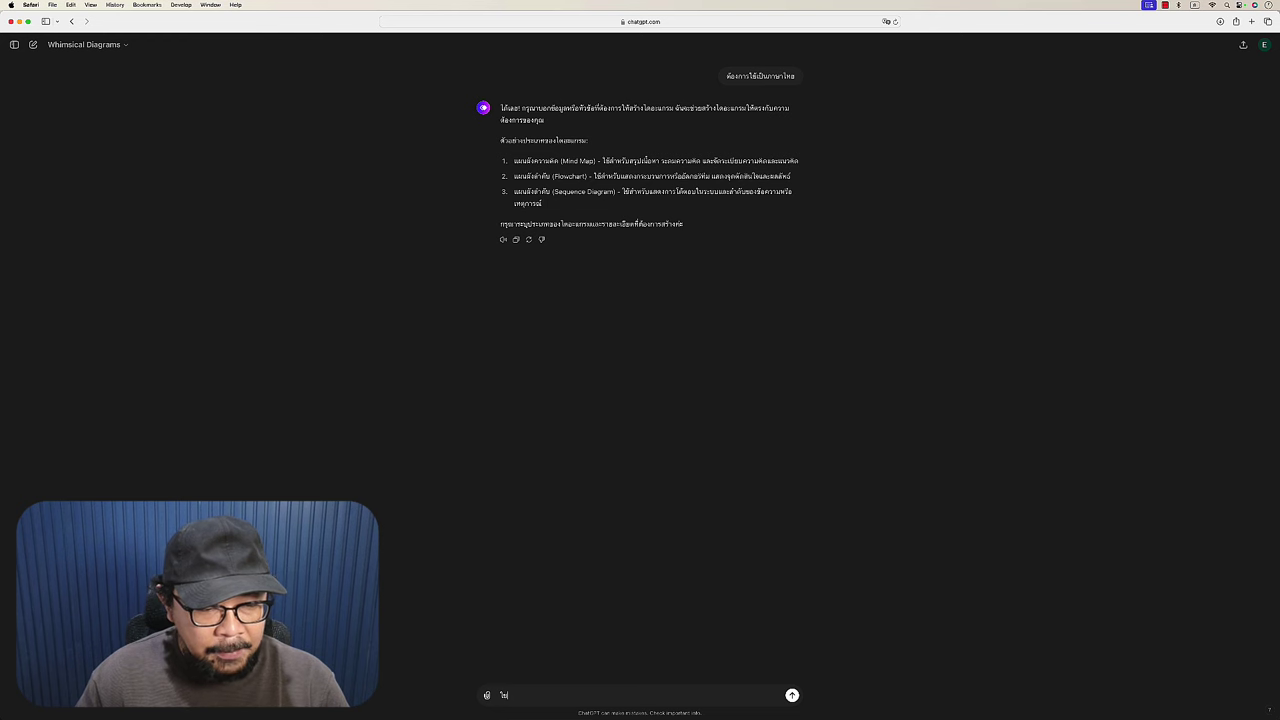
type(" แ")
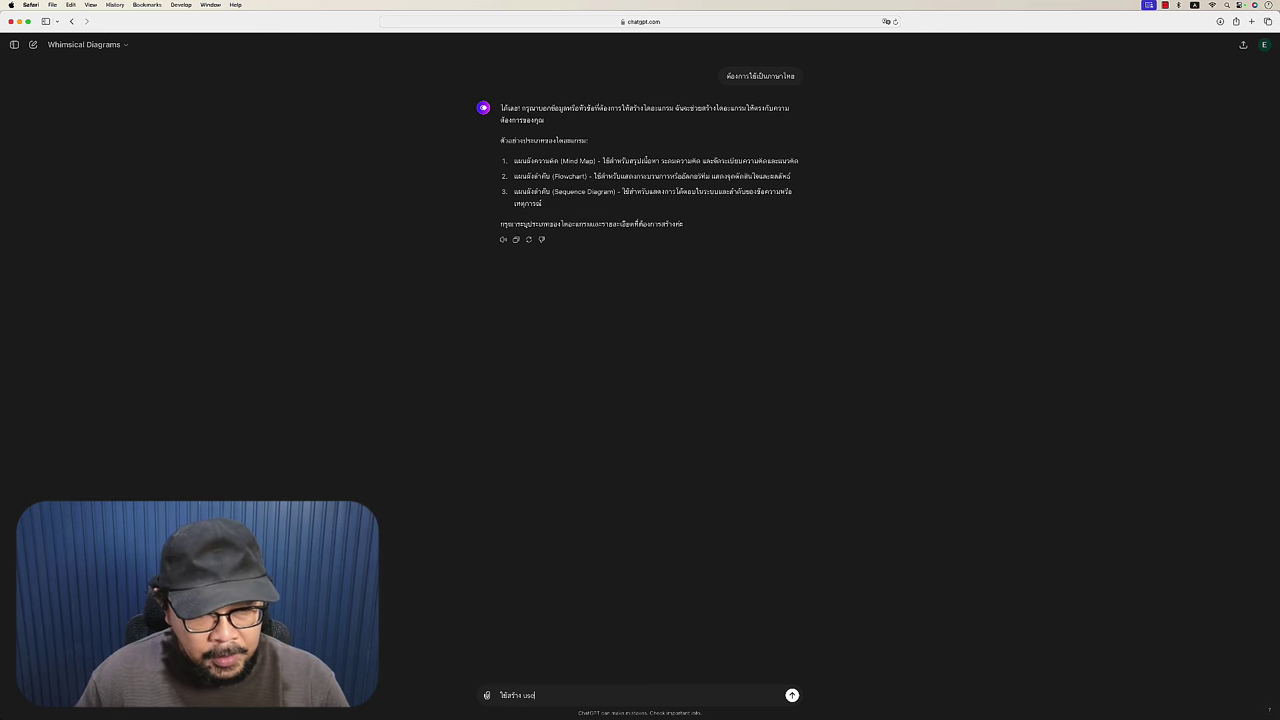
type("low ของการเข้")
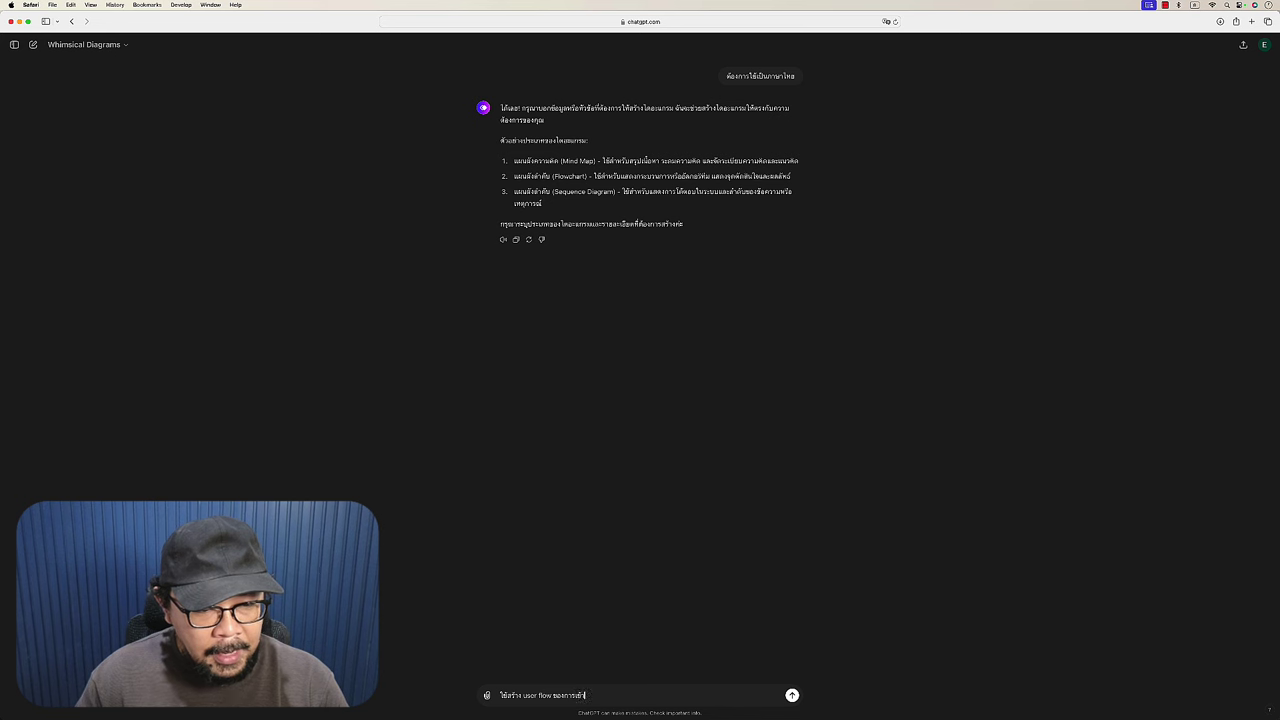
type("่ระบบและการลงทะ")
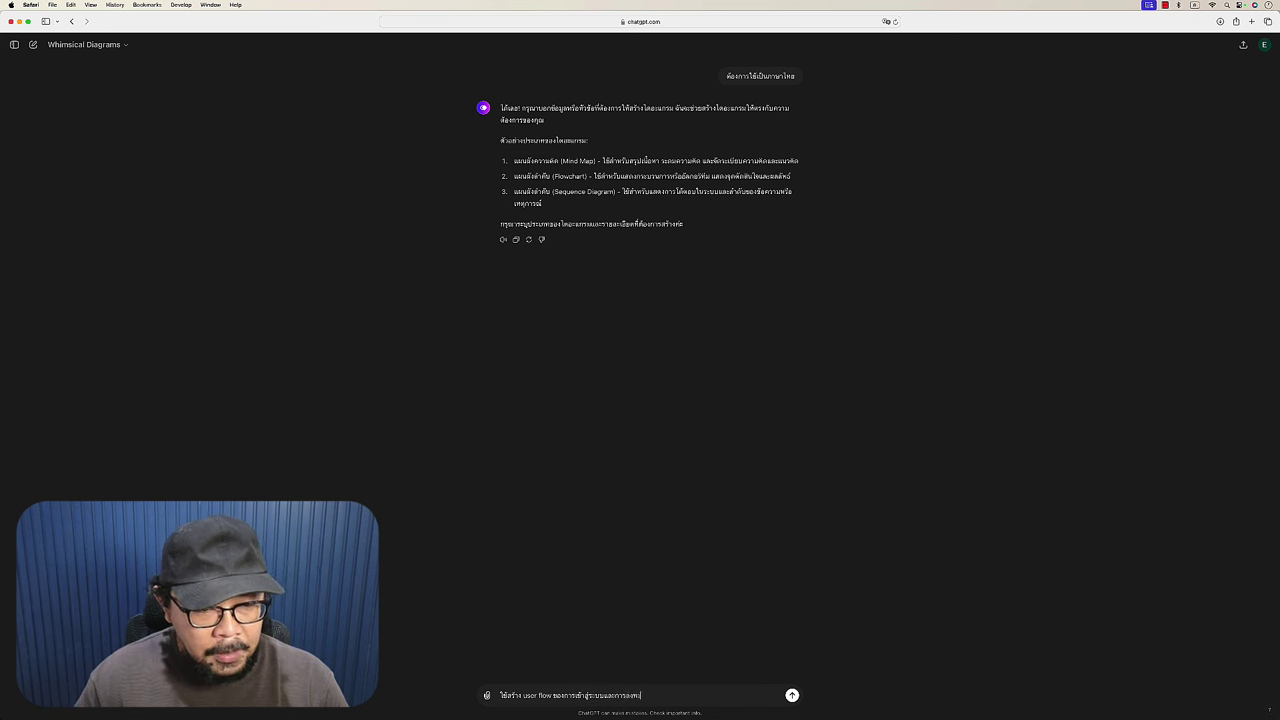
type("ยน")
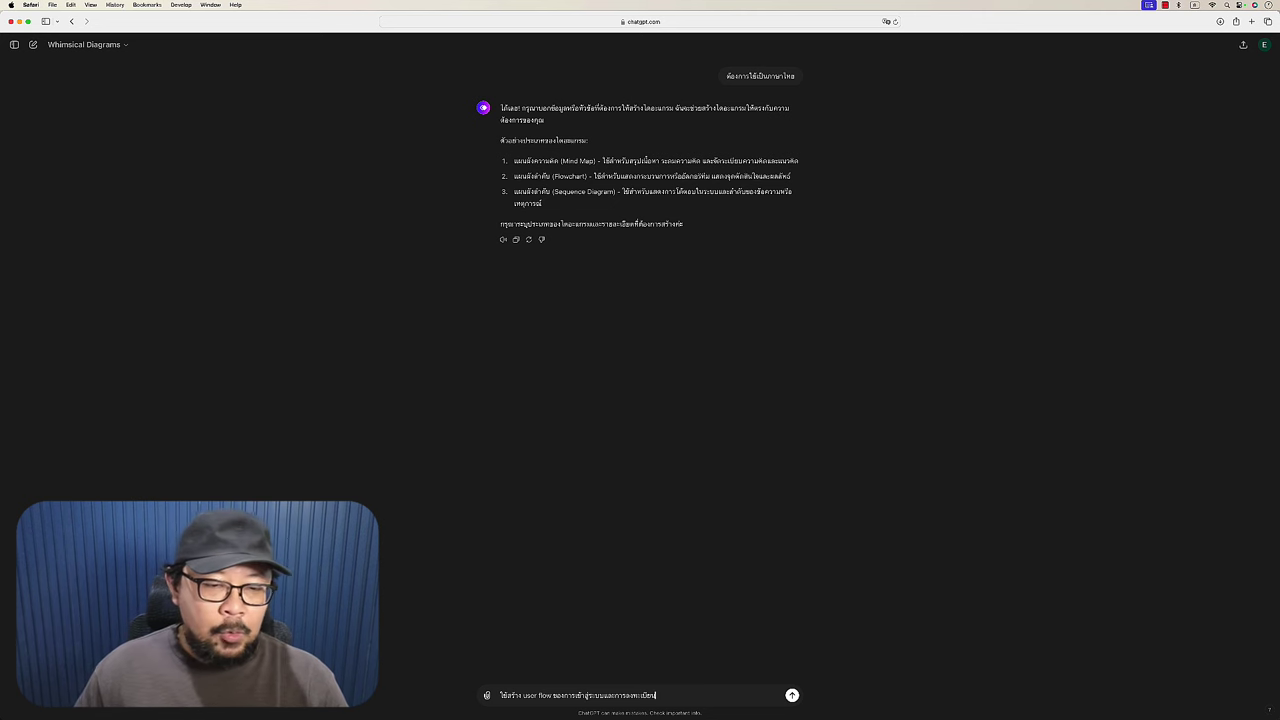
key("Return")
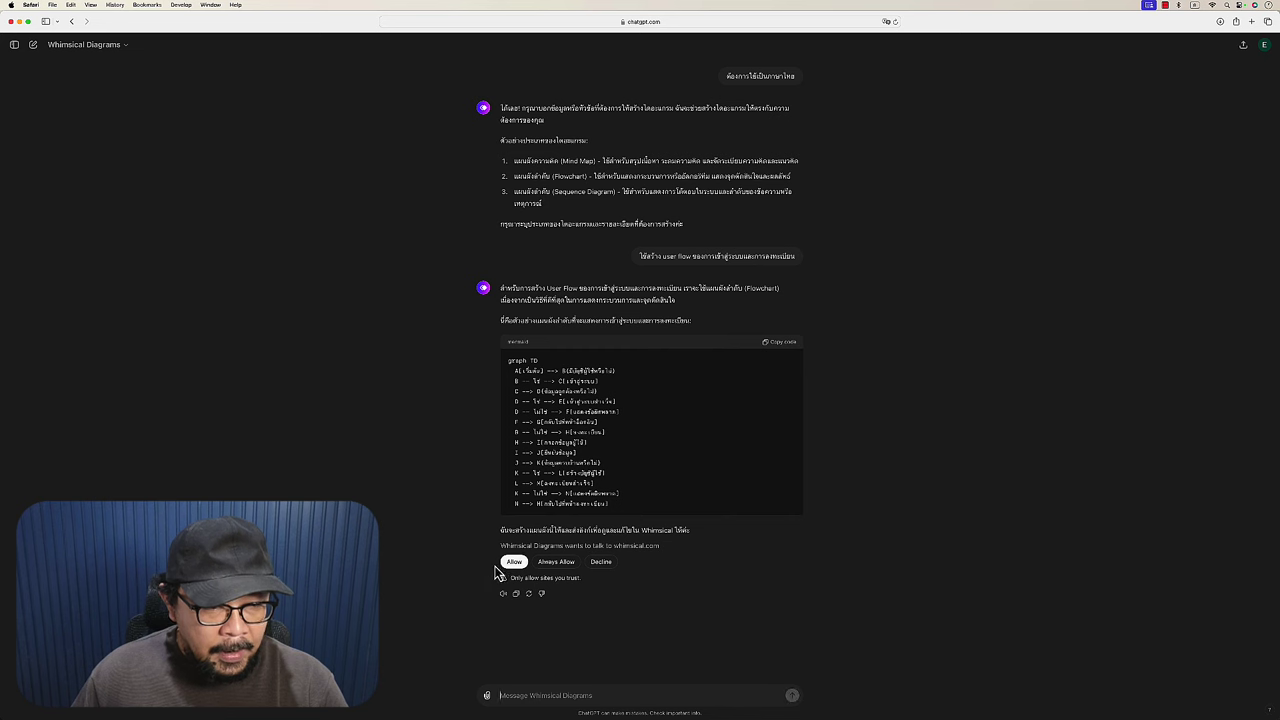
Step: Allow Whimsical Diagrams to contact whimsical.com so the login and registration flowchart renders
left_click(514, 562)
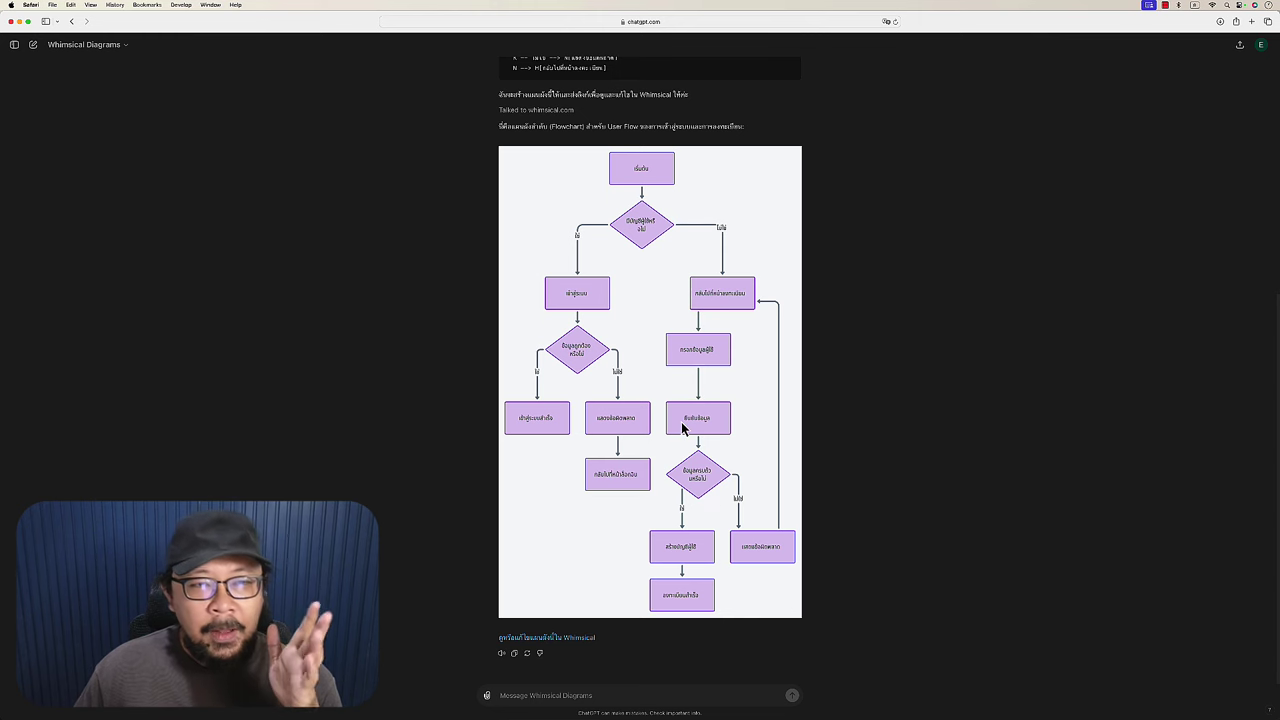
Step: Send a Thai follow-up adding error handling, consent and email/phone identity verification
left_click(592, 695)
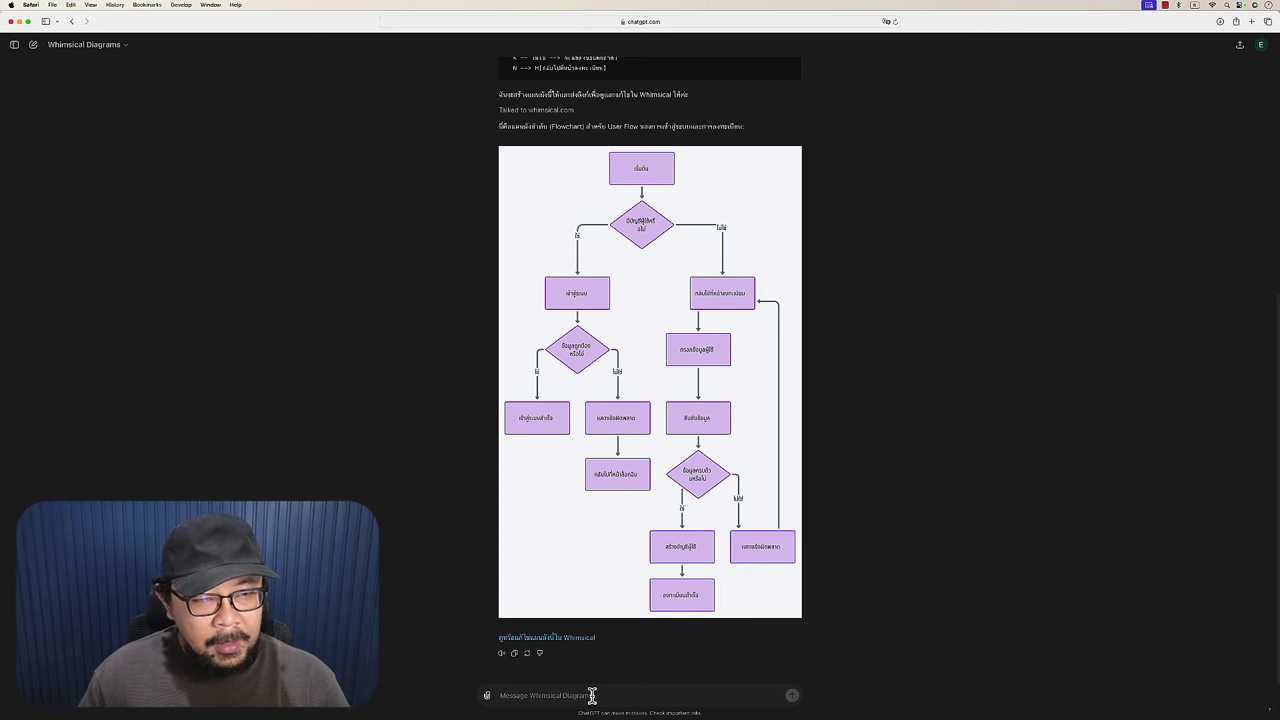
type("ข้อม")
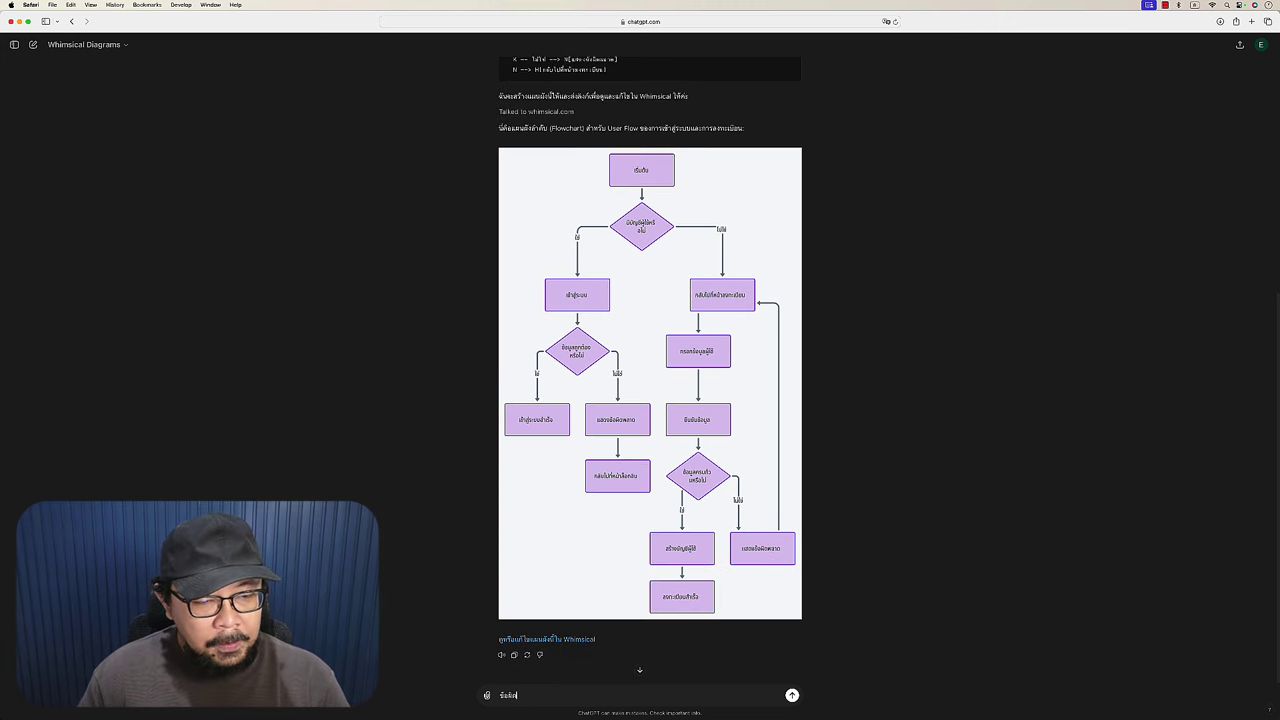
type("ะบบมีอะไรบ้าง")
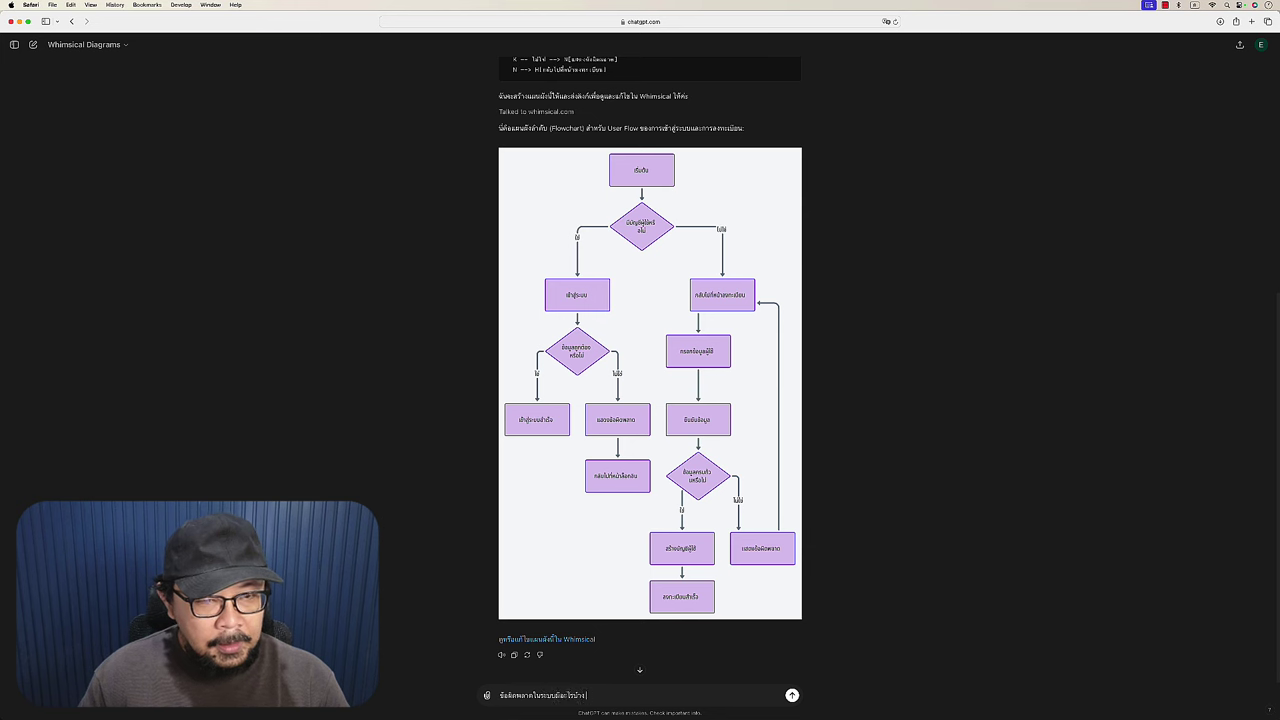
type(" ยืนยันข้อมูลคืออะไร แล้วก็ ให้มีส่วน")
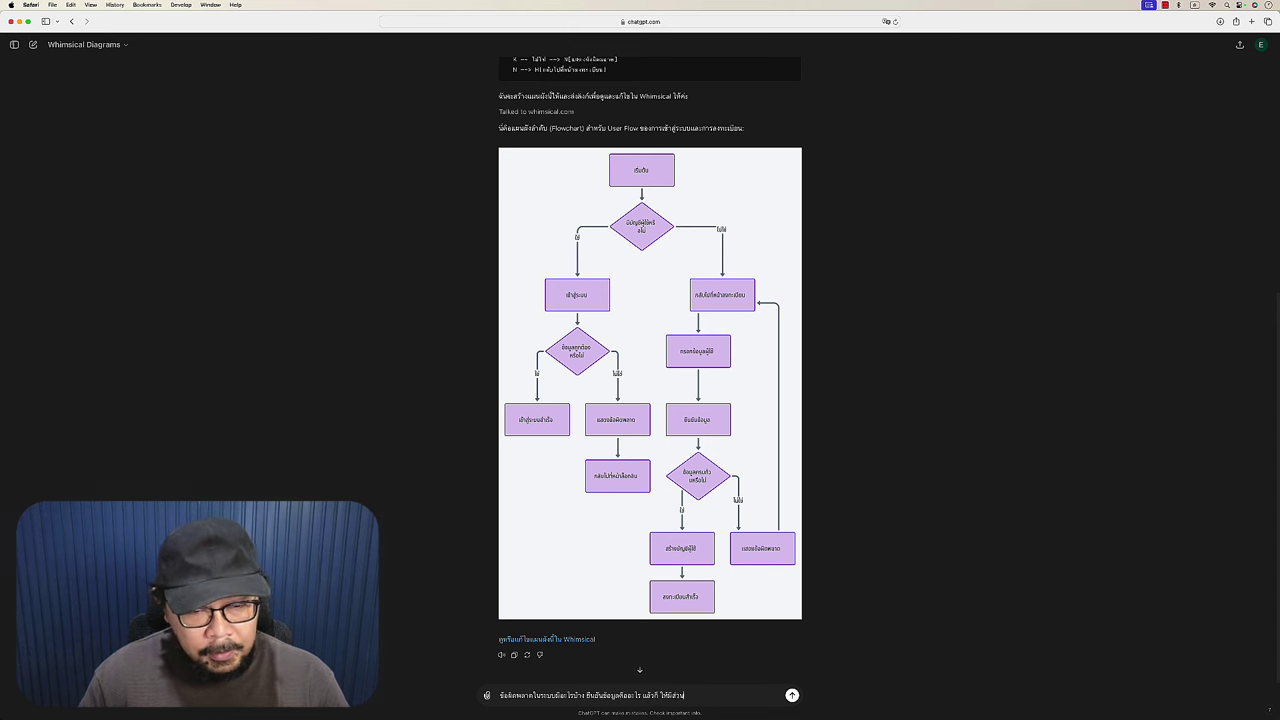
type("ของการลืมรหัสผ่าน มีการยืนยั")
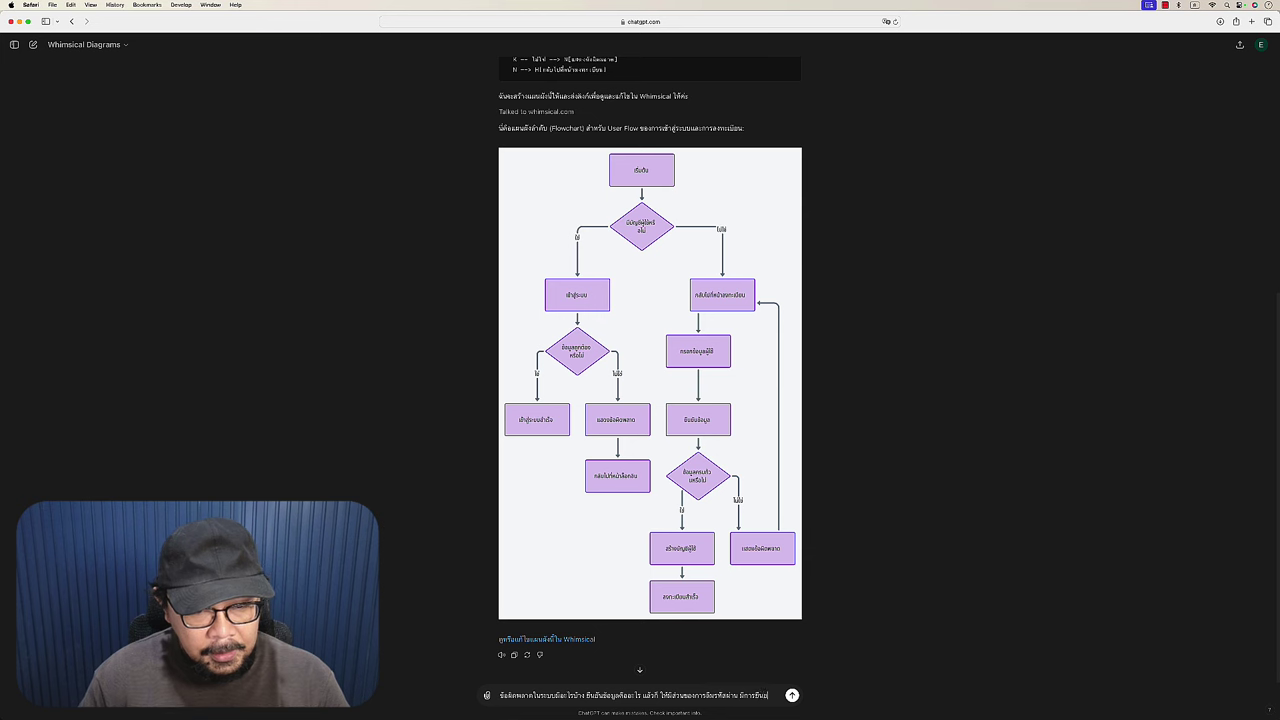
type("นตัวตนผ่าน")
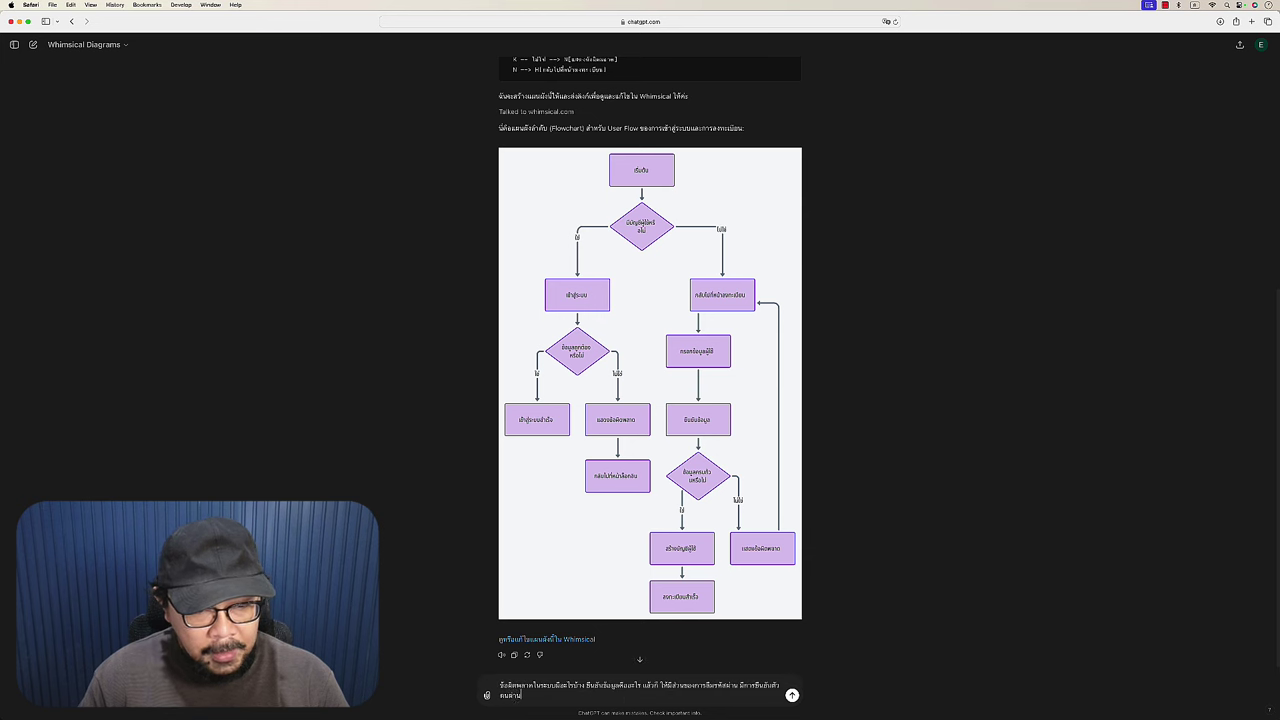
type("อีเมลหร")
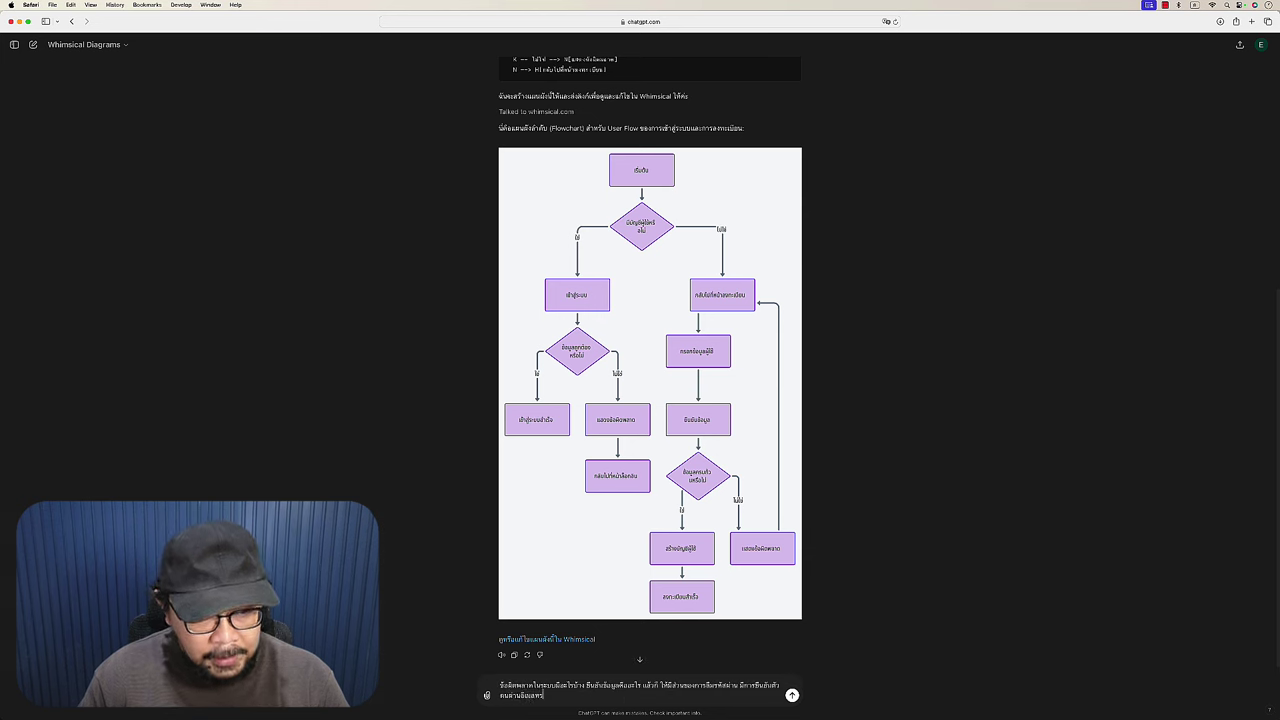
type("ือเบอร์")
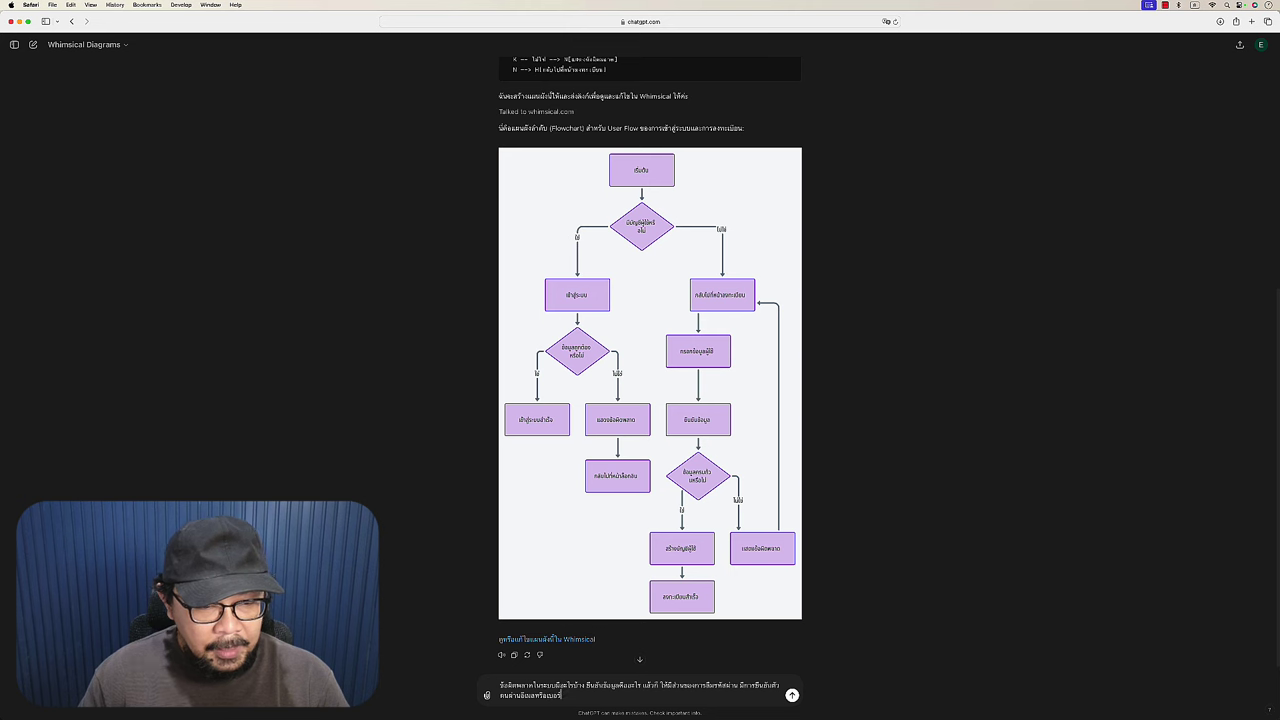
type("โทรศัพท์")
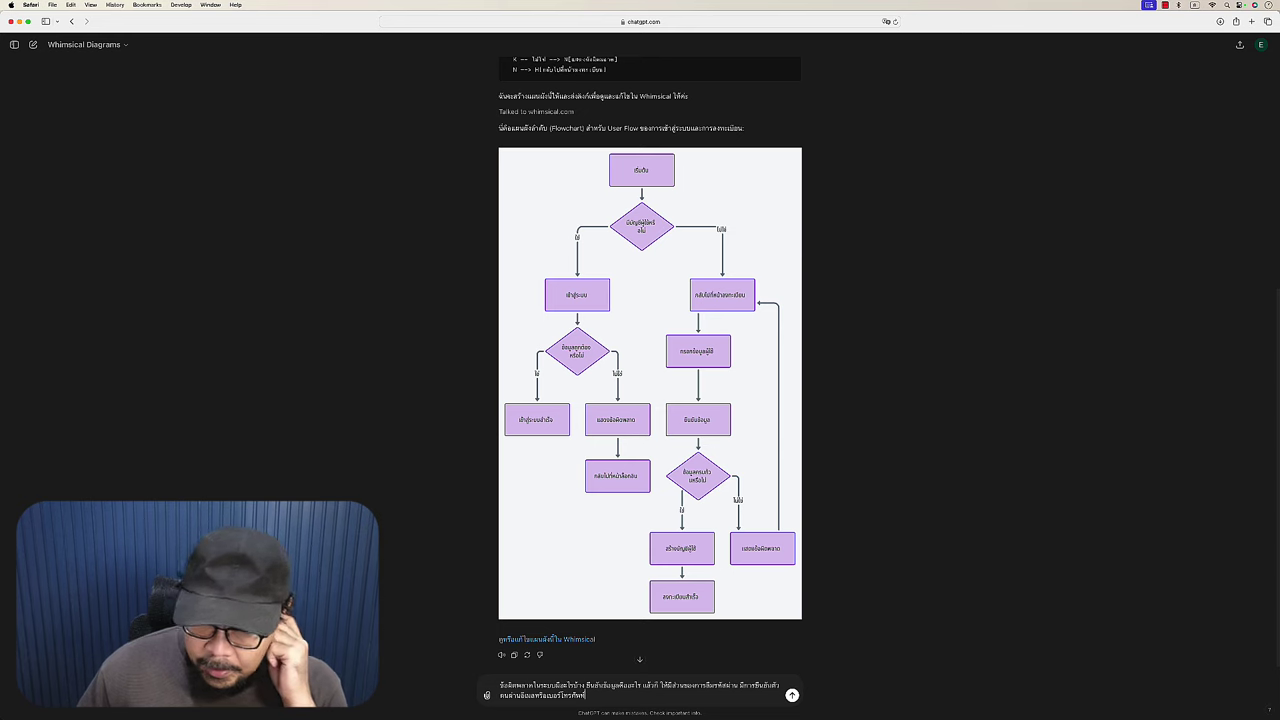
key("Return")
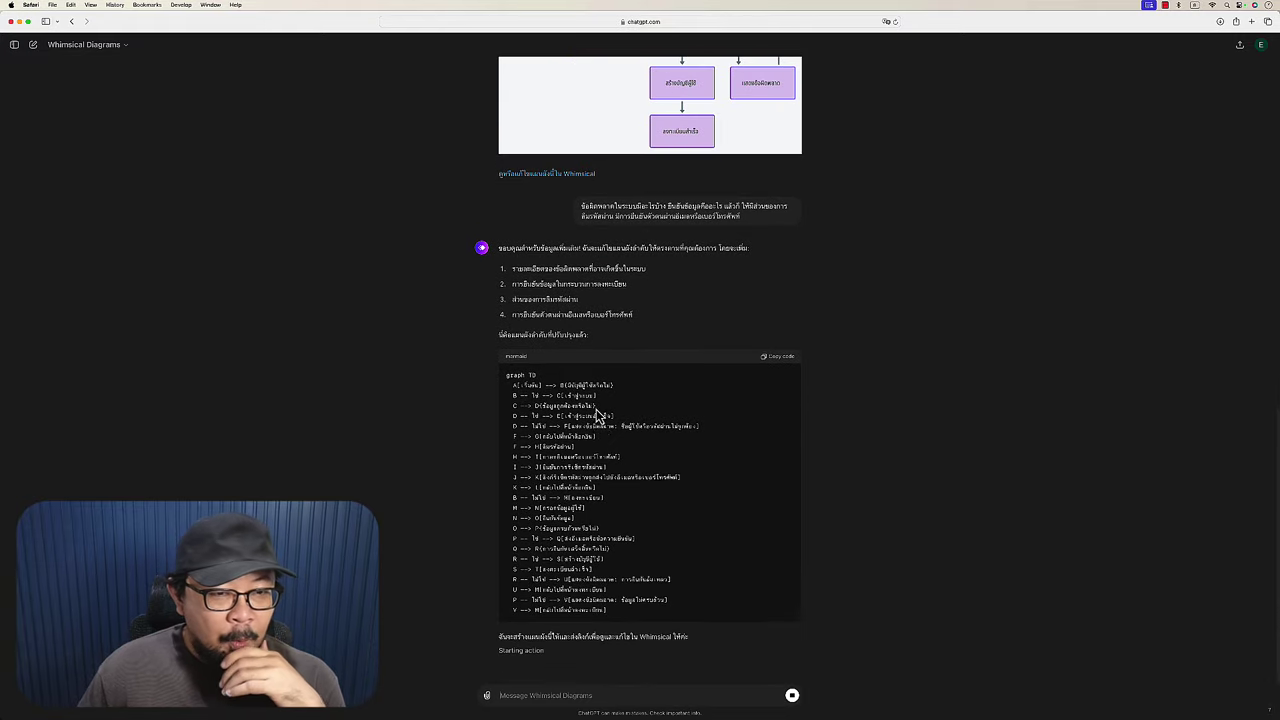
Step: Approve the whimsical.com request so the expanded login and registration flowchart is drawn
scroll(648, 428, "up", 5)
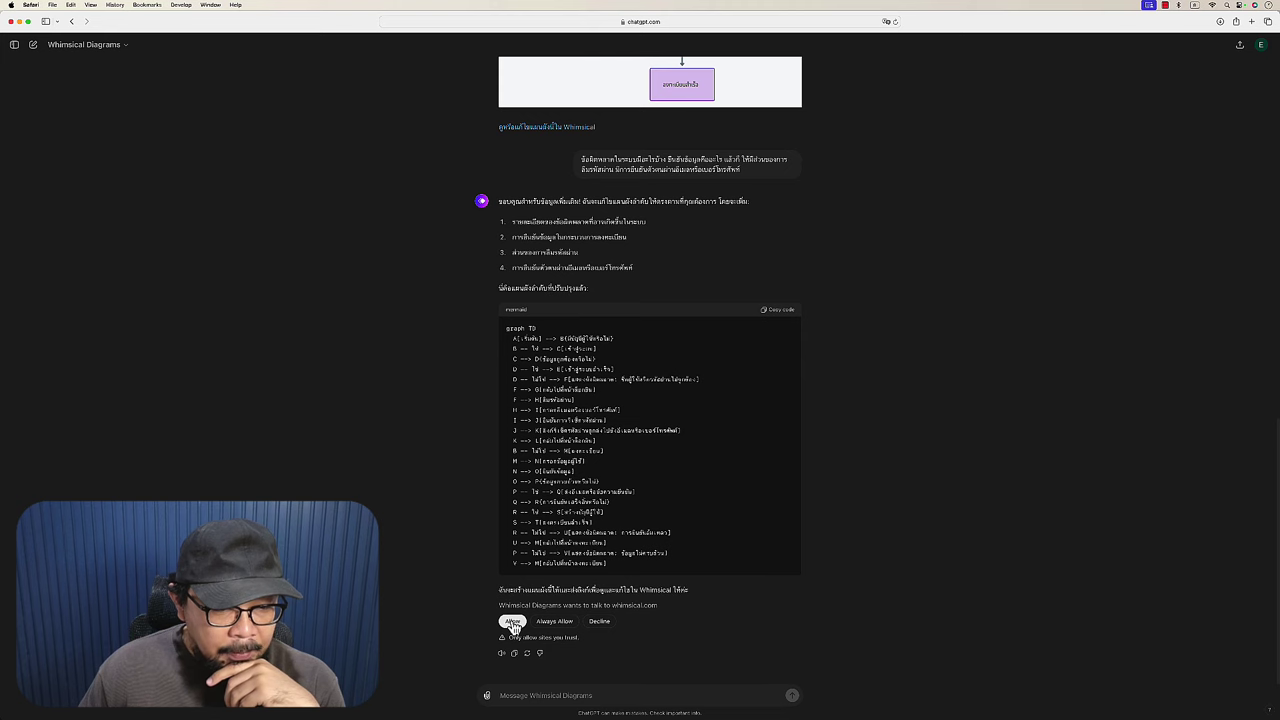
left_click(512, 622)
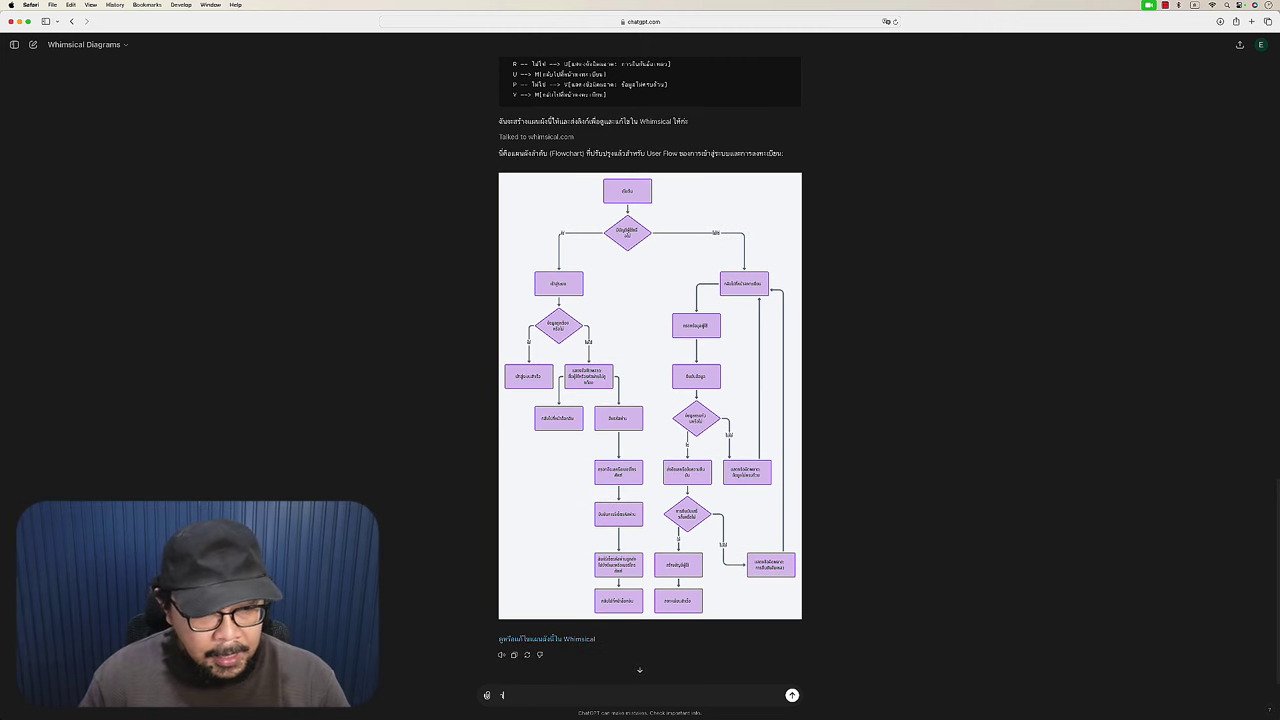
Step: Type the Thai question about which user-entered details need checking
type("การกรอกข้อมูลผู้ใช้มีอะไรจำเป็น")
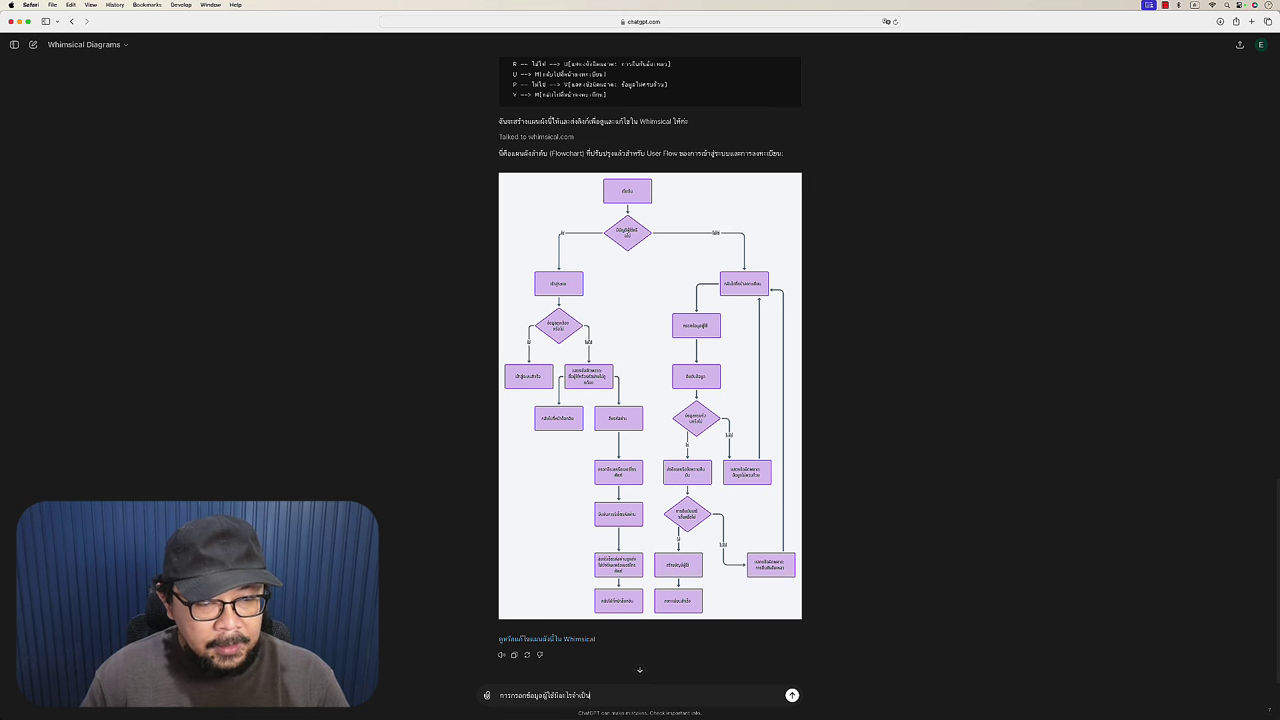
Step: Send the question and review the reply listing username, password, email, phone and personal-detail checks
type("้าง")
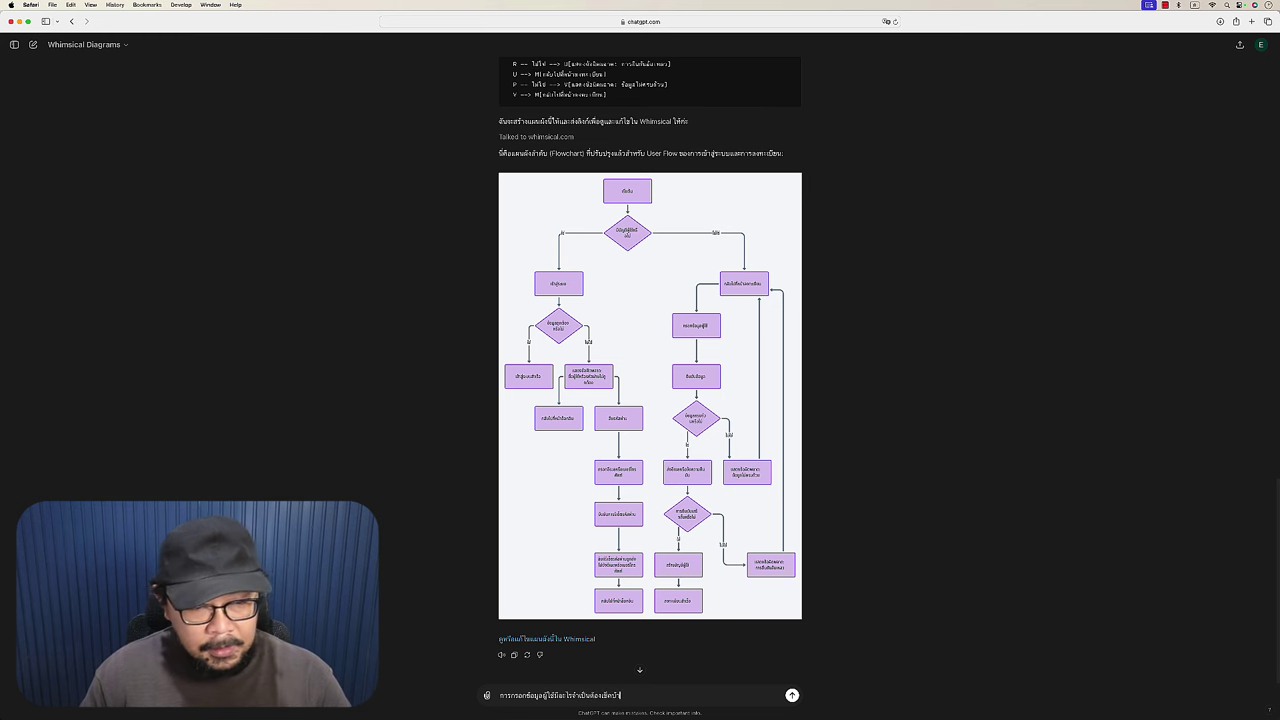
key("Return")
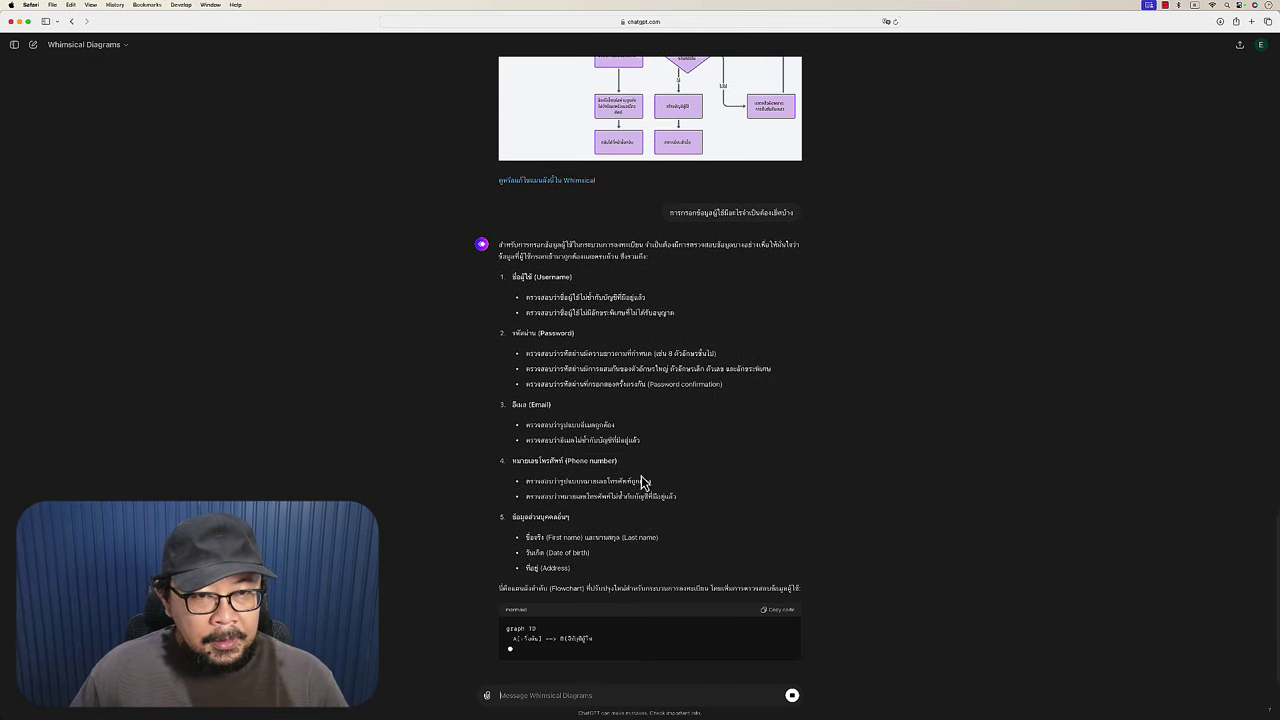
scroll(640, 393, "up", 1)
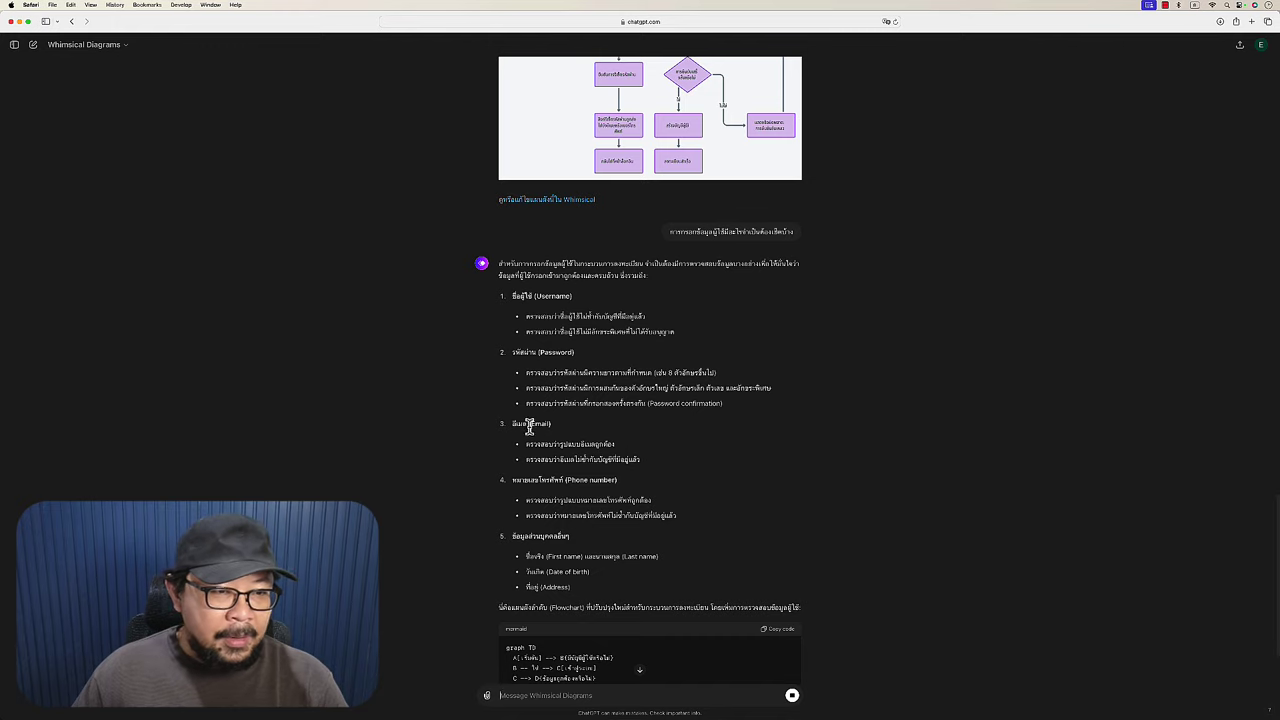
scroll(570, 440, "down", 2)
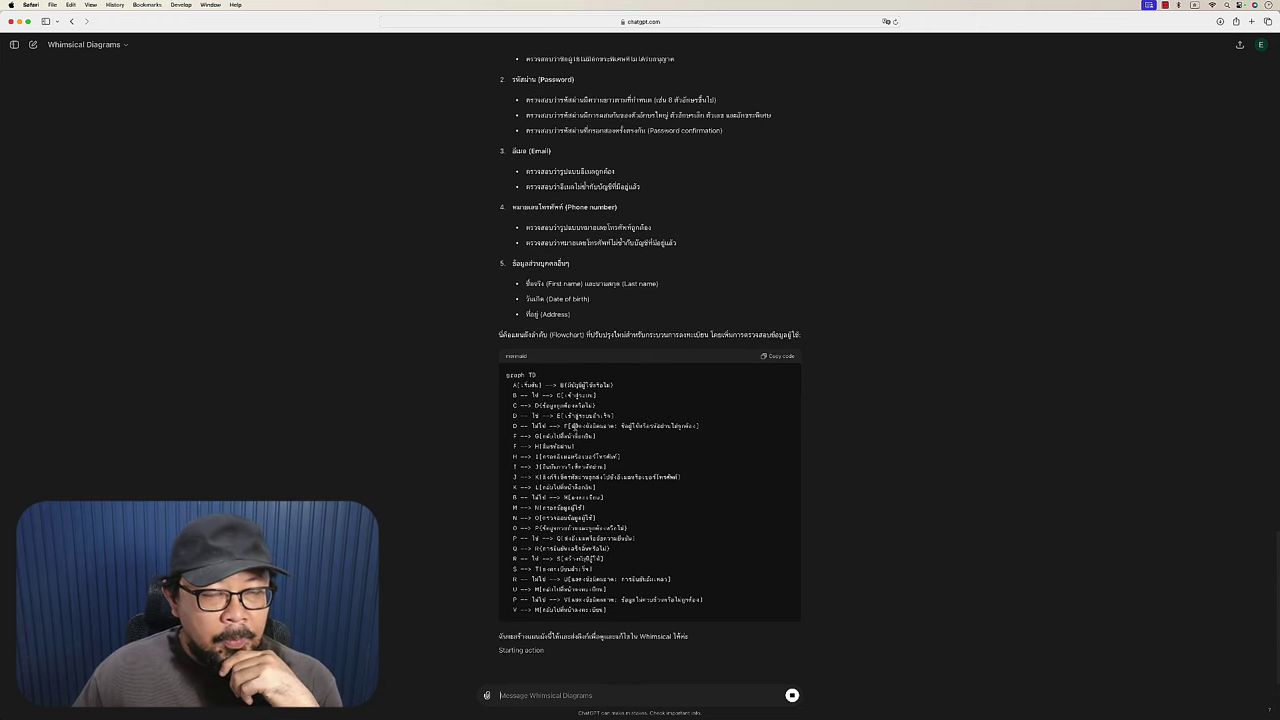
Step: Scroll up to review the earlier registration flowchart, then back down to the whimsical.com permission prompt
scroll(576, 425, "up", 5)
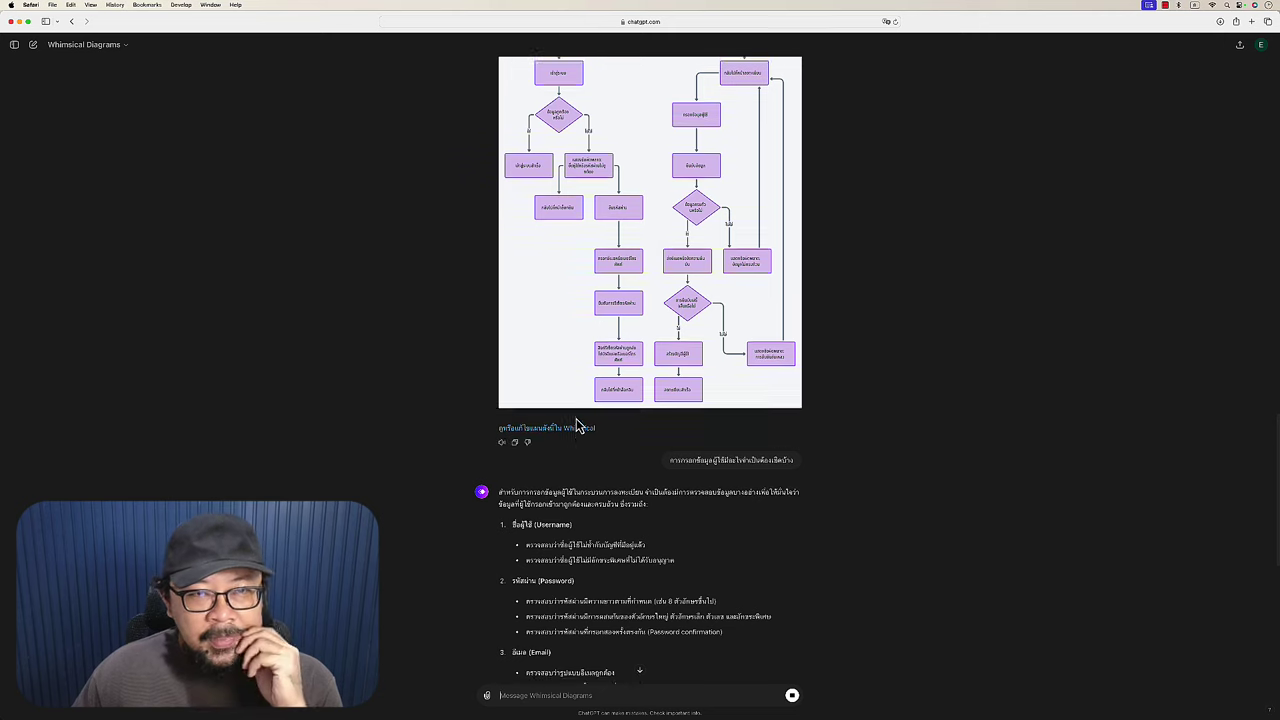
scroll(576, 425, "up", 2)
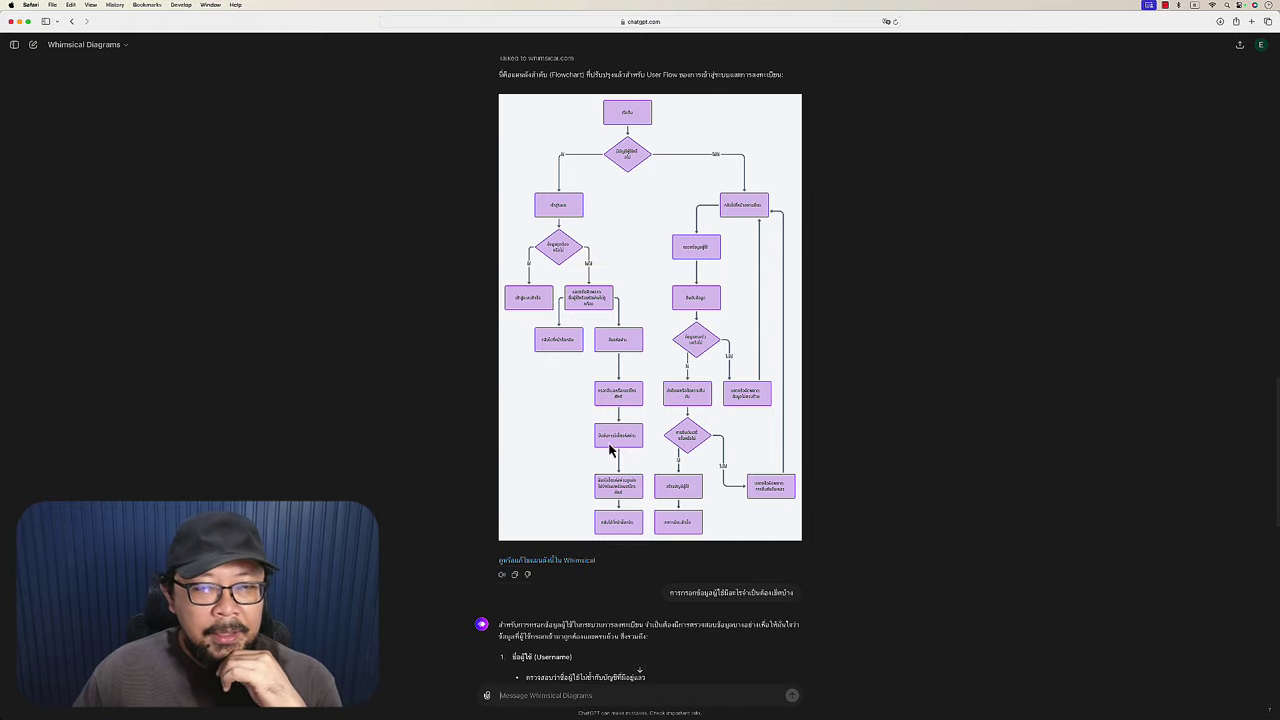
scroll(631, 457, "down", 1)
scroll(631, 457, "down", 5)
scroll(632, 460, "down", 2)
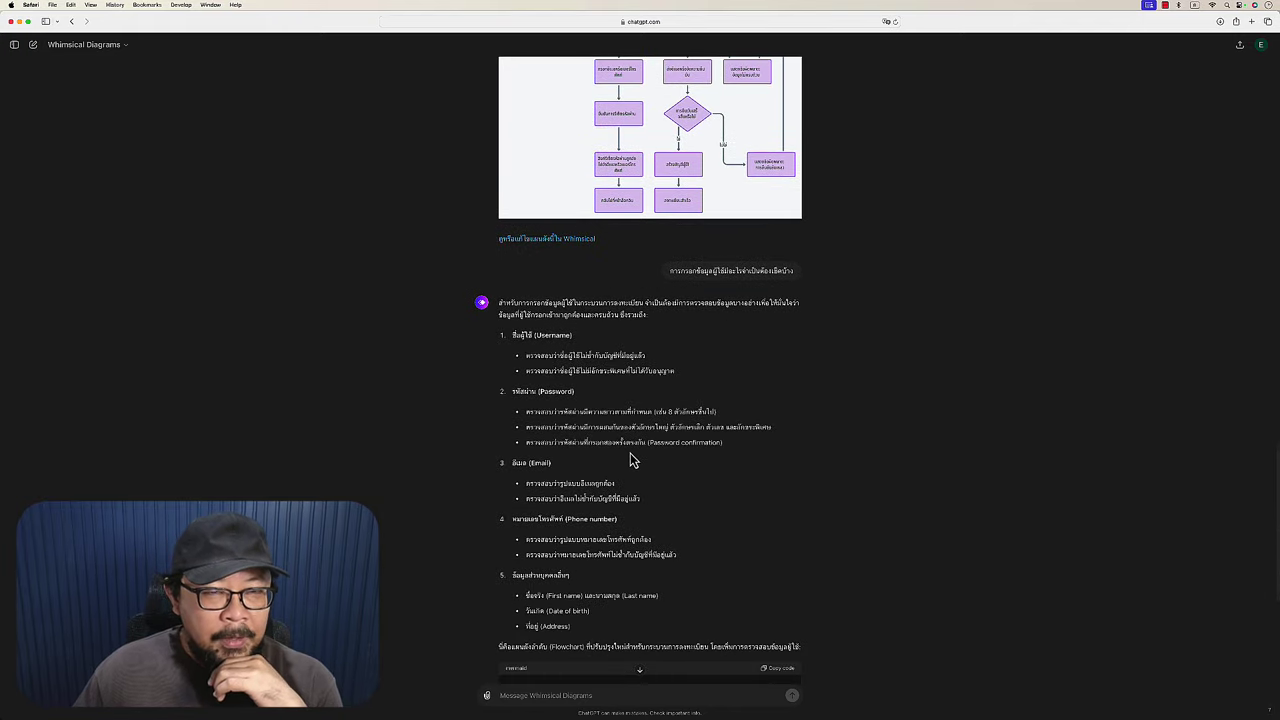
scroll(631, 460, "up", 1)
scroll(631, 460, "up", 2)
scroll(631, 460, "up", 1)
scroll(631, 460, "up", 1)
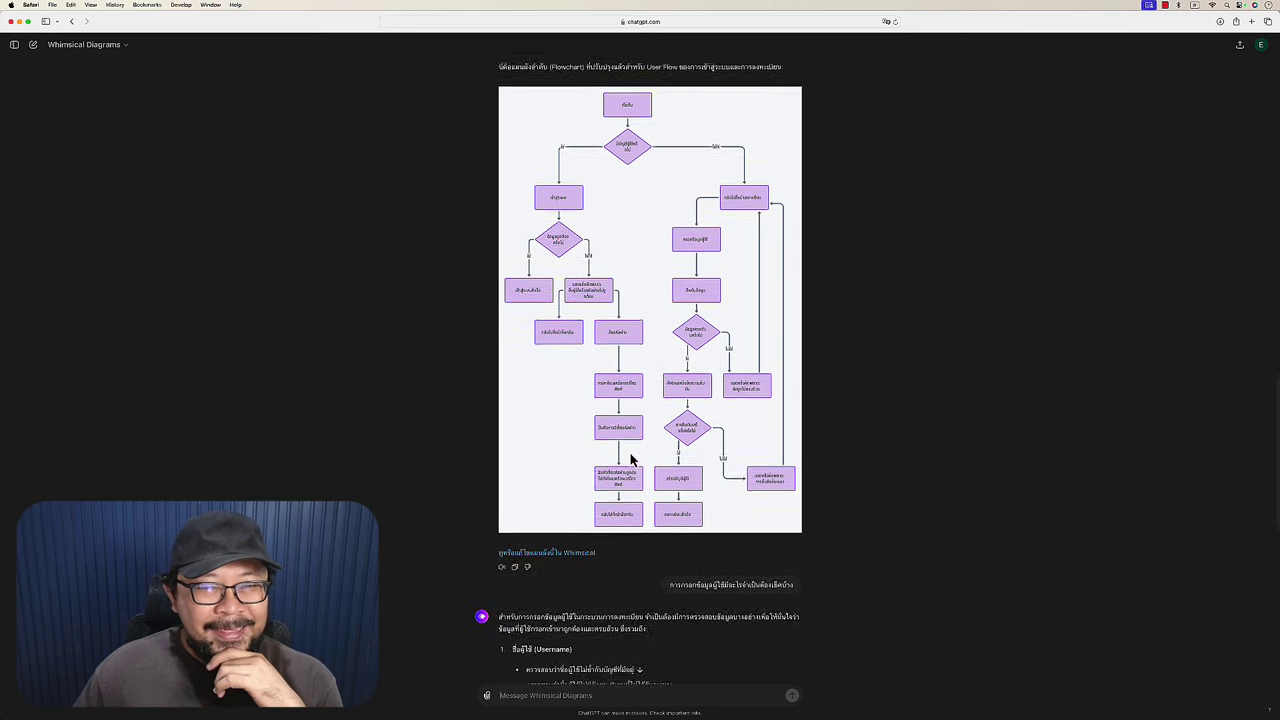
scroll(631, 457, "up", 1)
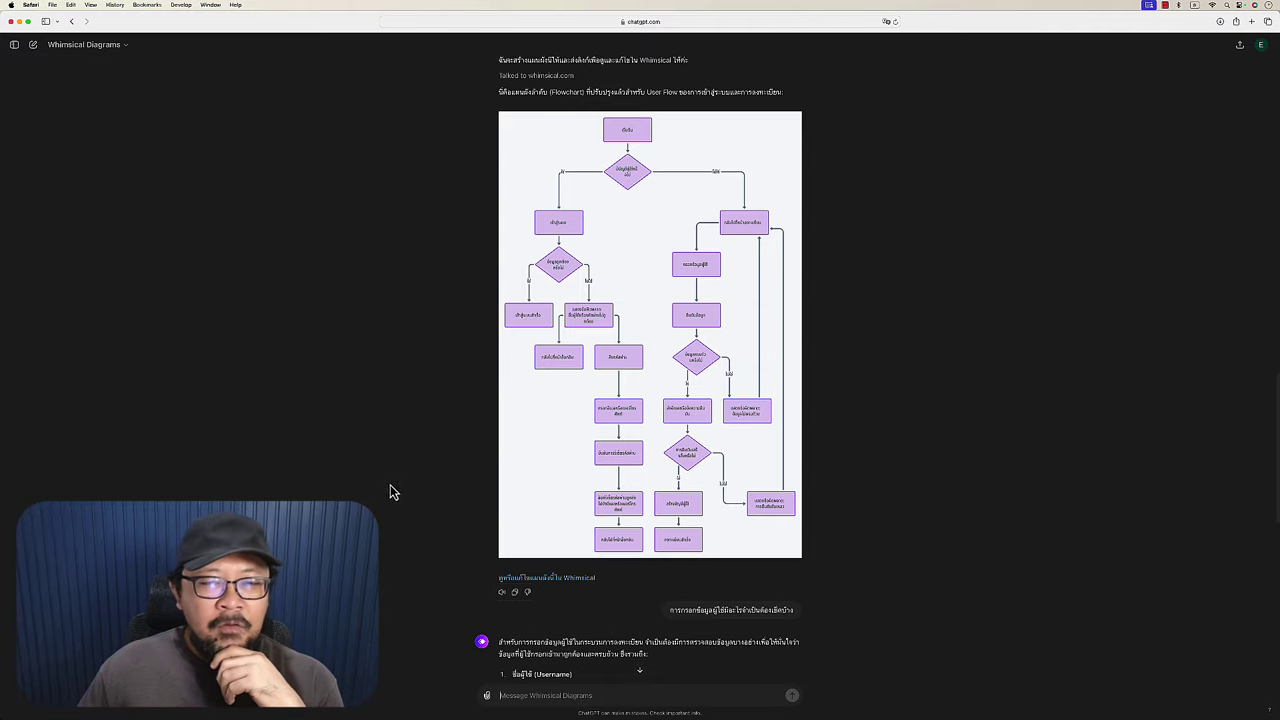
scroll(663, 480, "down", 1)
scroll(663, 480, "down", 4)
scroll(663, 474, "down", 1)
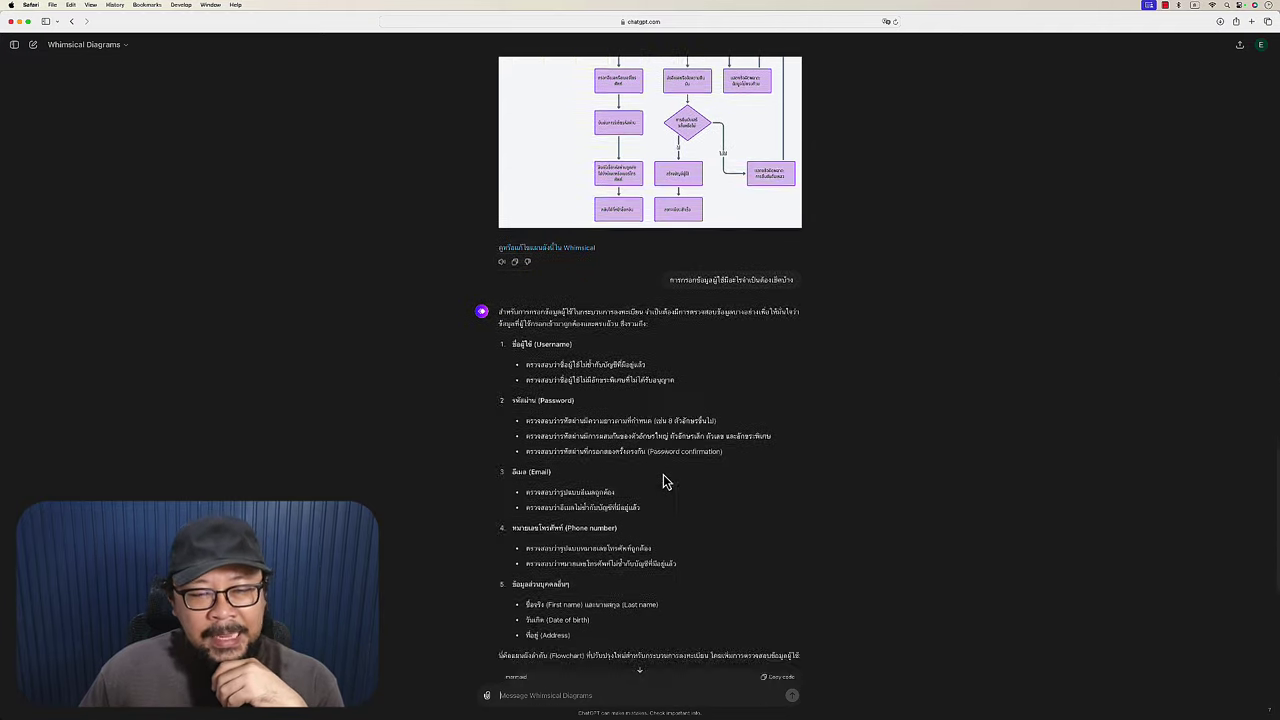
scroll(663, 474, "down", 3)
scroll(663, 474, "down", 1)
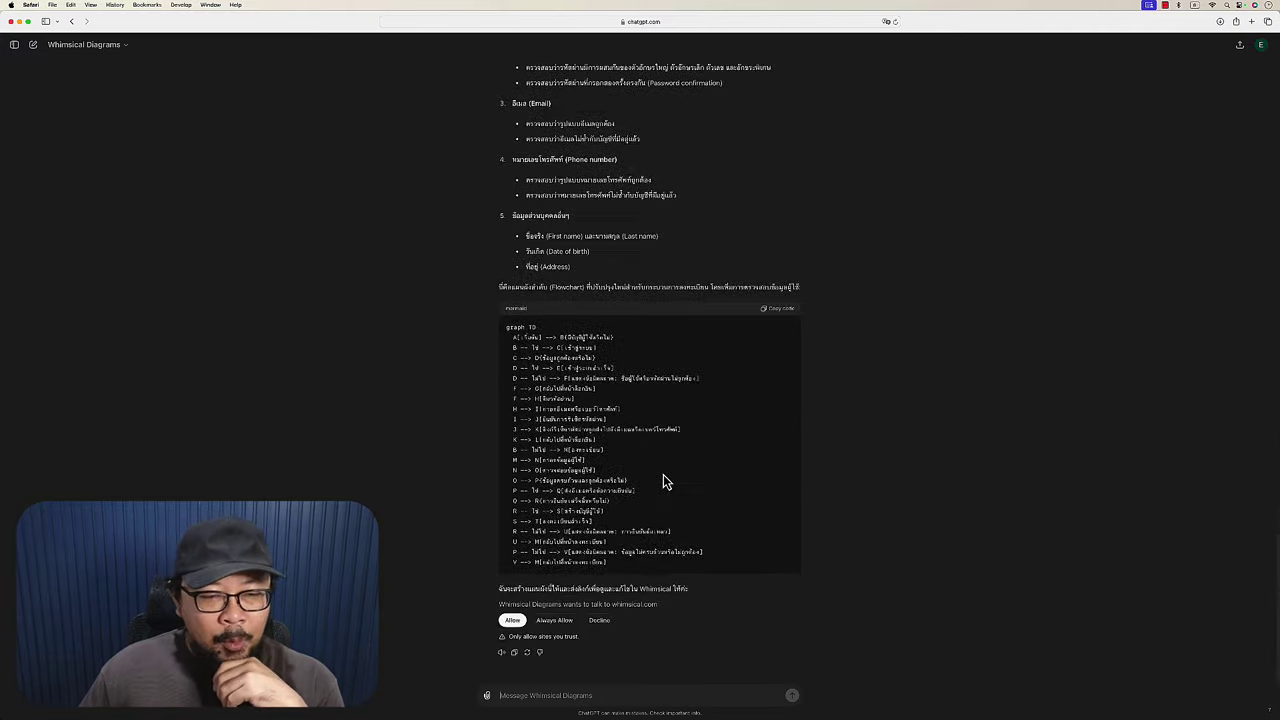
Step: Allow whimsical.com access so the flowchart is redrawn with the user-data verification branch
left_click(511, 621)
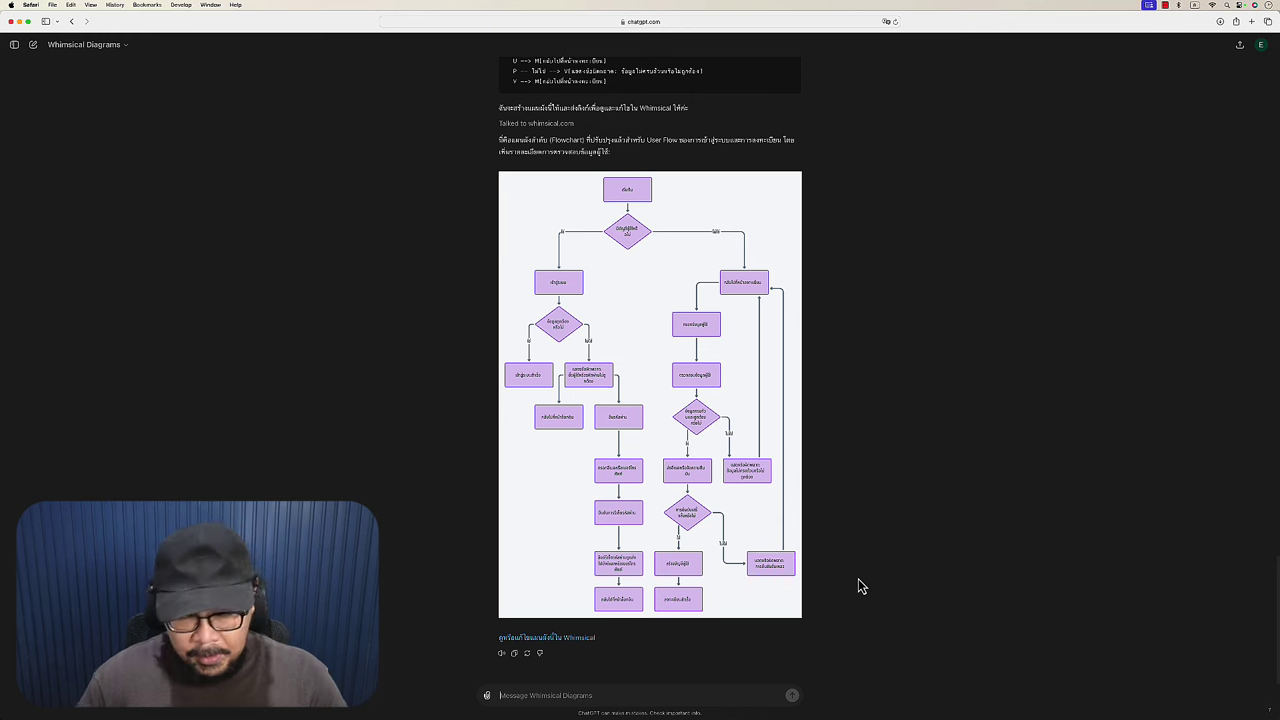
Step: Send a Thai request for a car-for-cash loan user flow and review the five-step reply with code
type("สร้าง us")
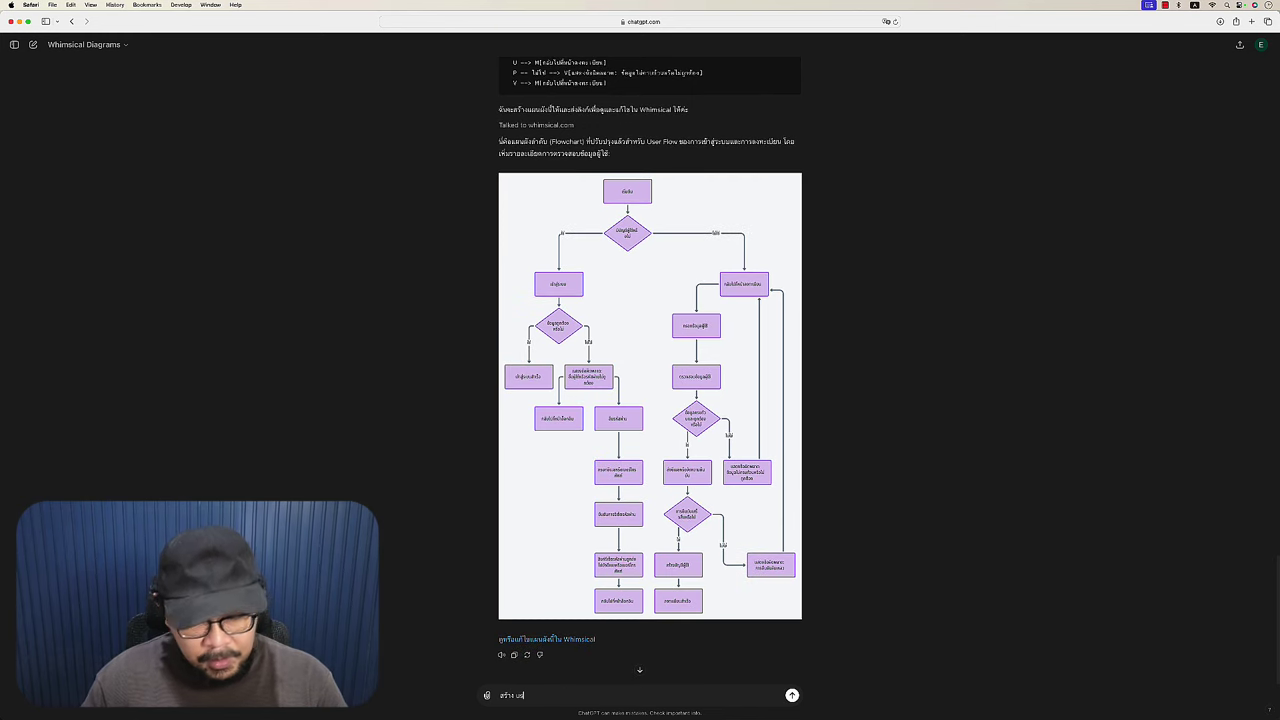
type("er flow สำหรับสินเชื่อรถแลกเงิน")
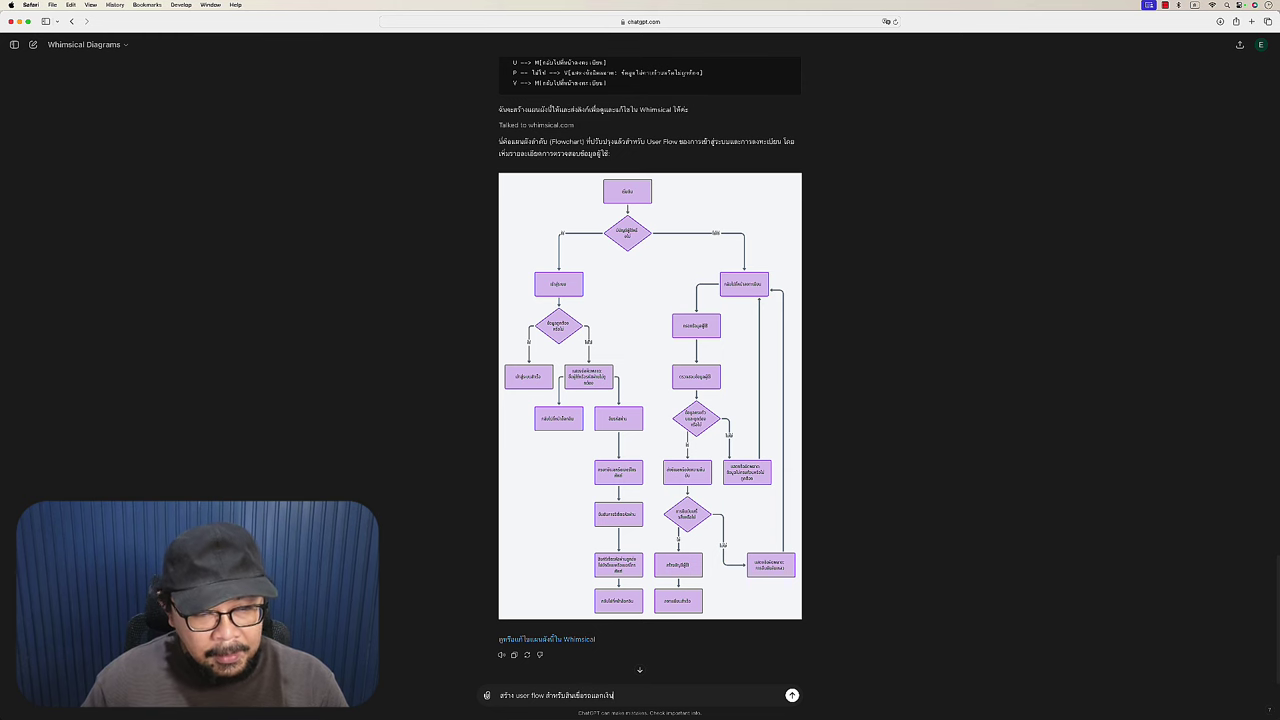
key("Return")
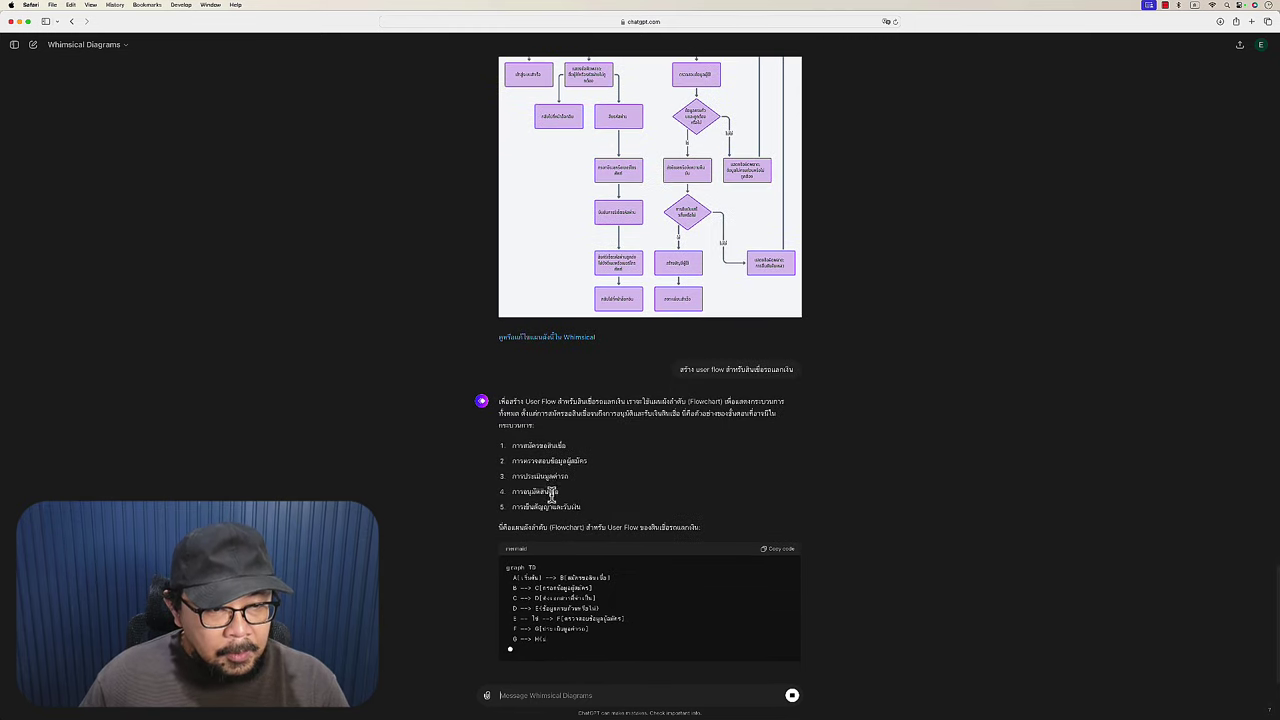
scroll(548, 498, "up", 2)
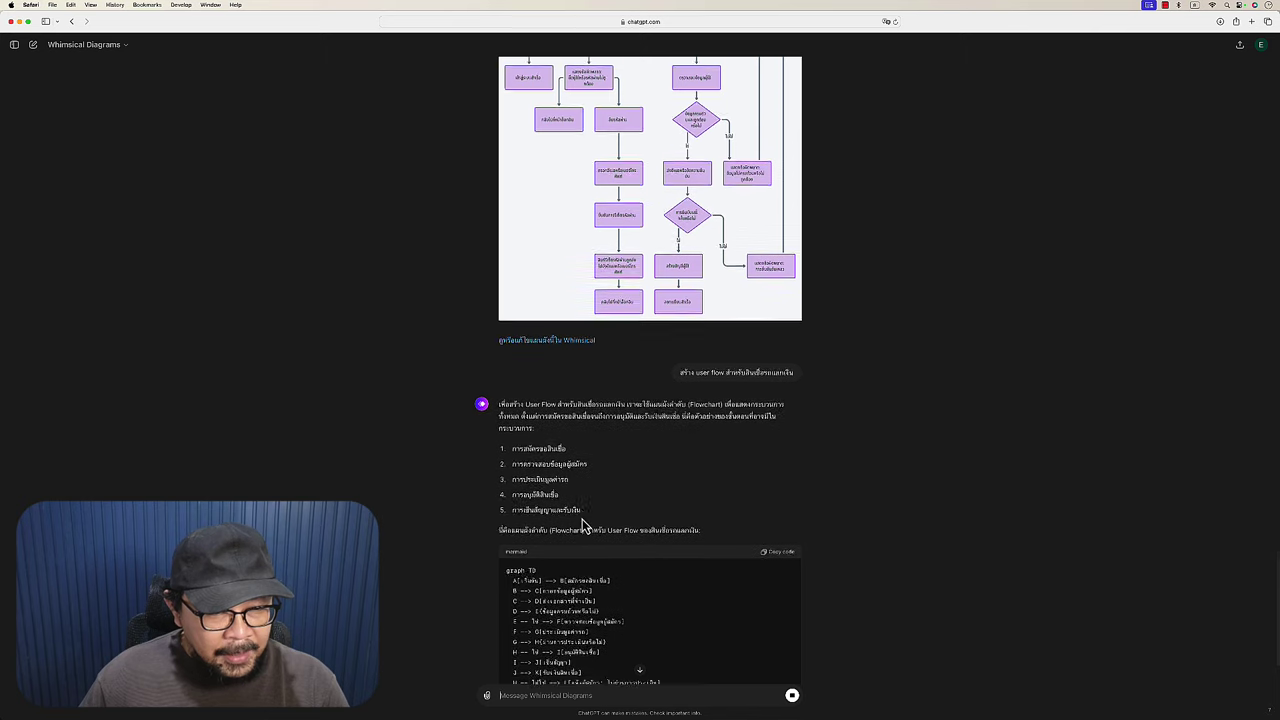
scroll(585, 525, "down", 2)
scroll(585, 525, "down", 2)
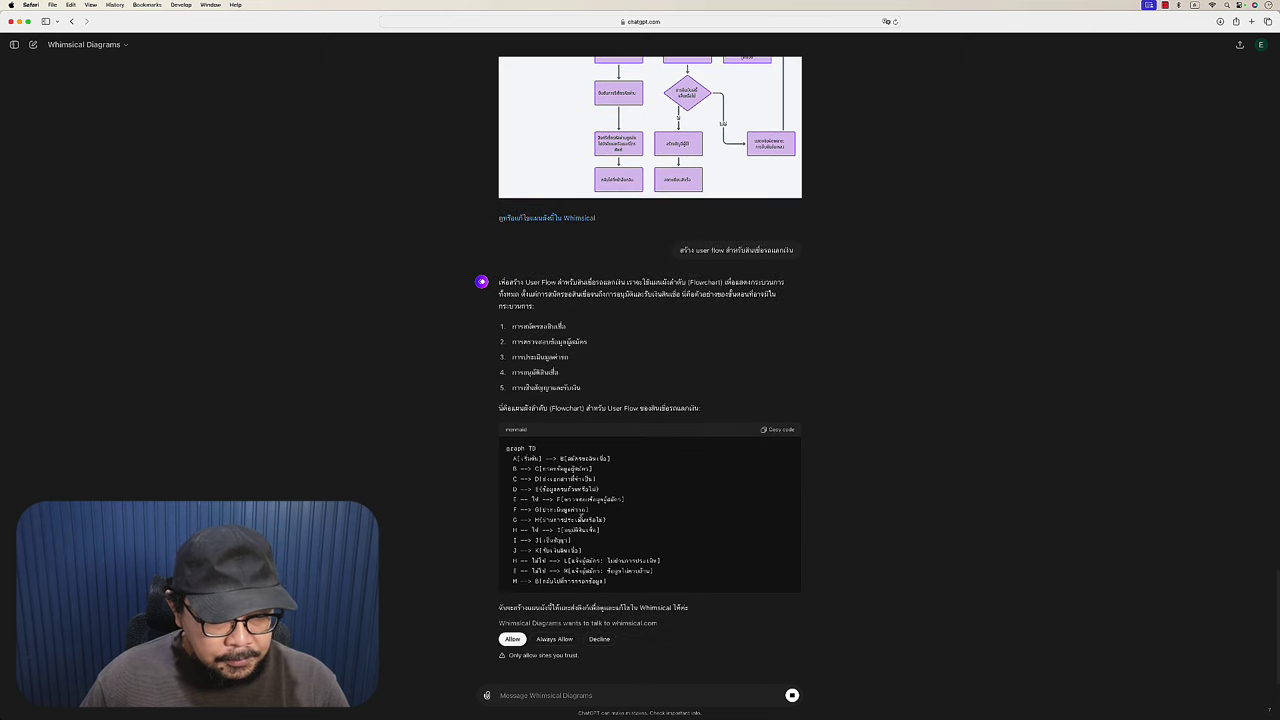
Step: Allow whimsical.com access and scroll through the rendered car-title loan flowchart ending in loan payout
left_click(512, 622)
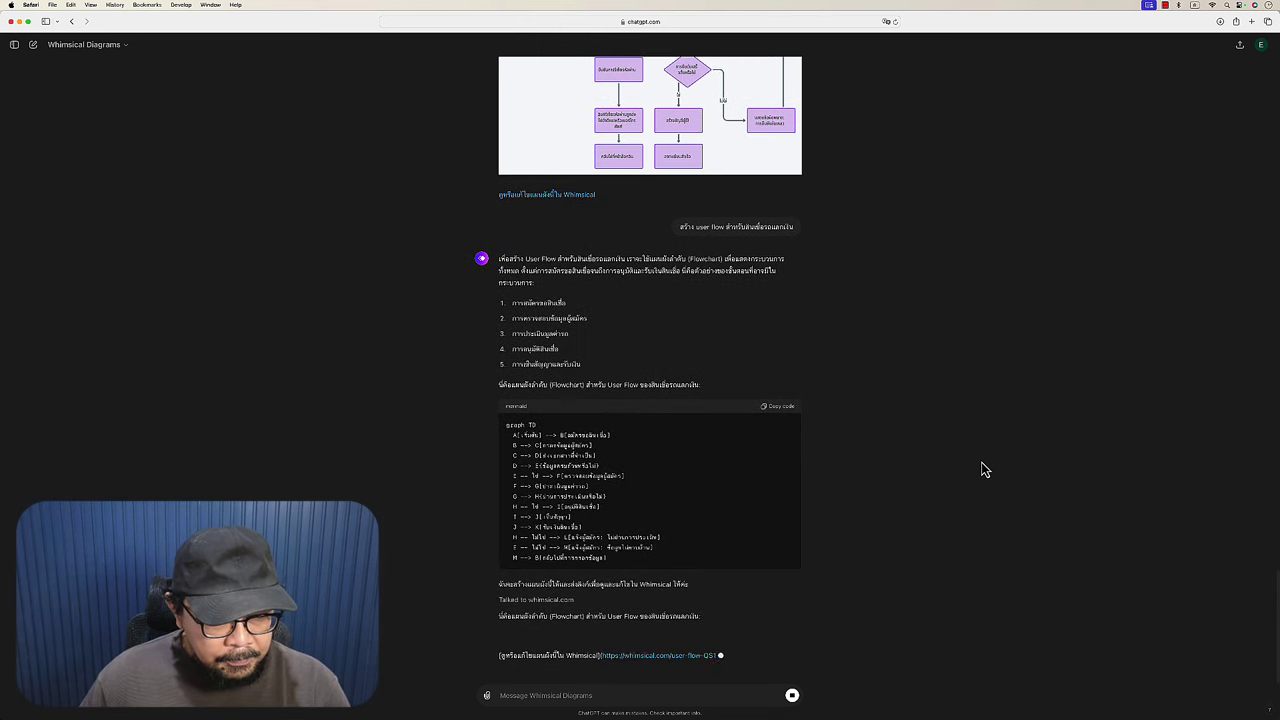
scroll(800, 443, "down", 4)
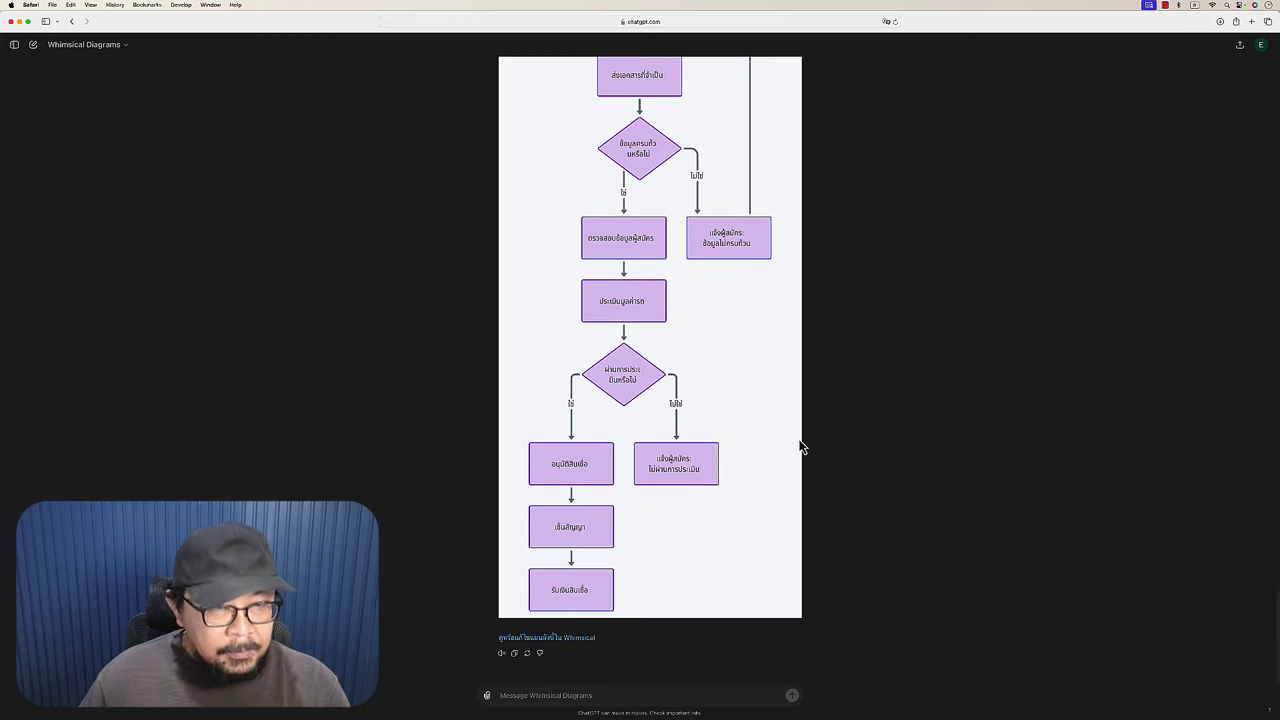
scroll(757, 414, "up", 2)
scroll(757, 414, "up", 3)
scroll(757, 418, "up", 1)
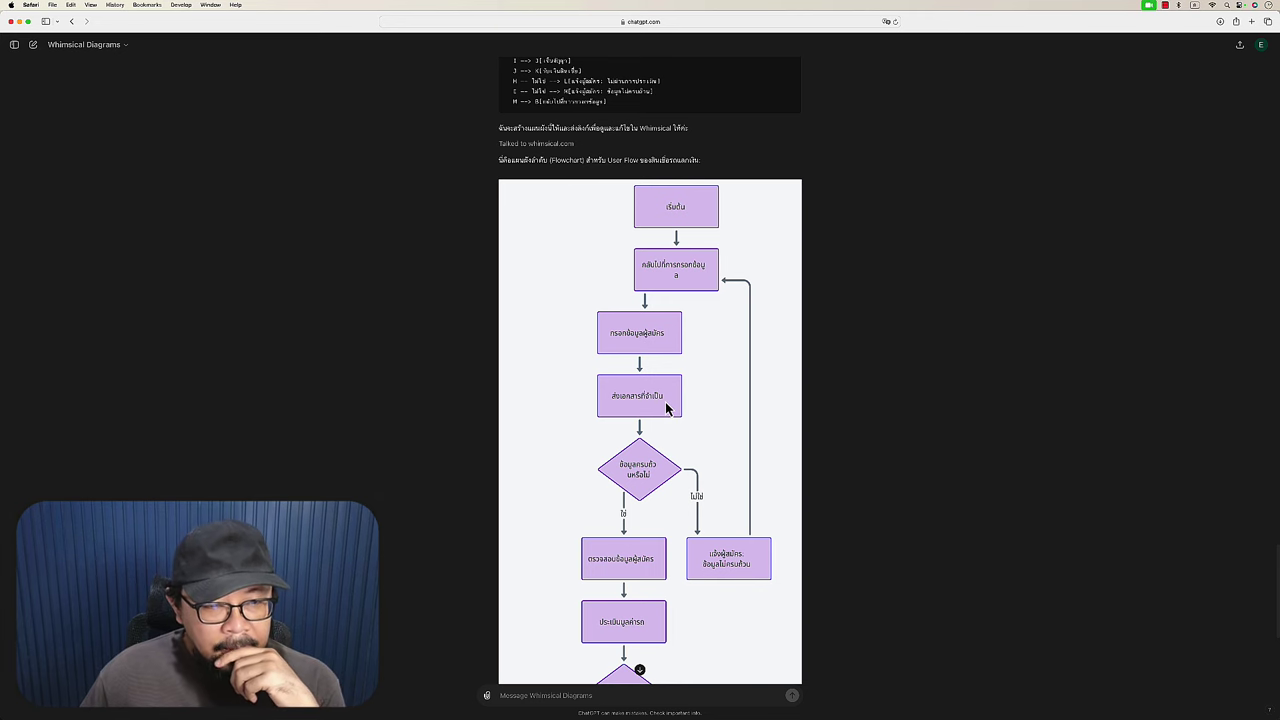
scroll(667, 408, "down", 1)
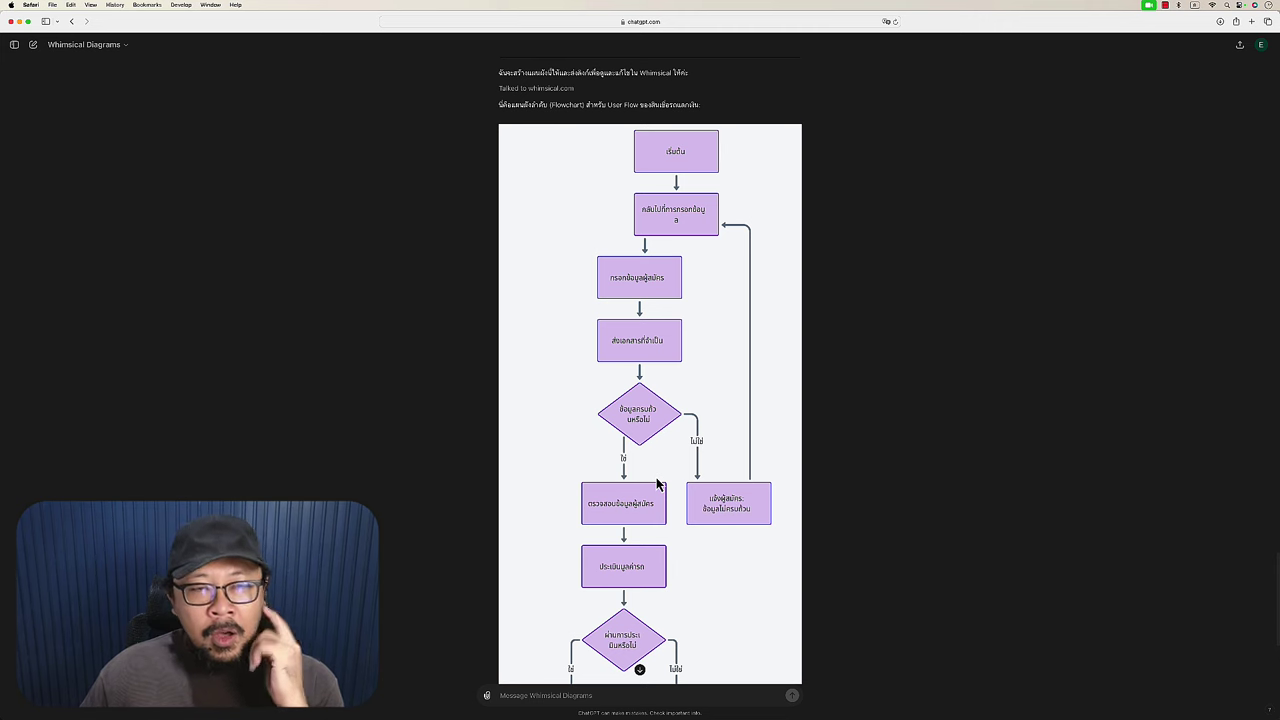
scroll(657, 484, "down", 3)
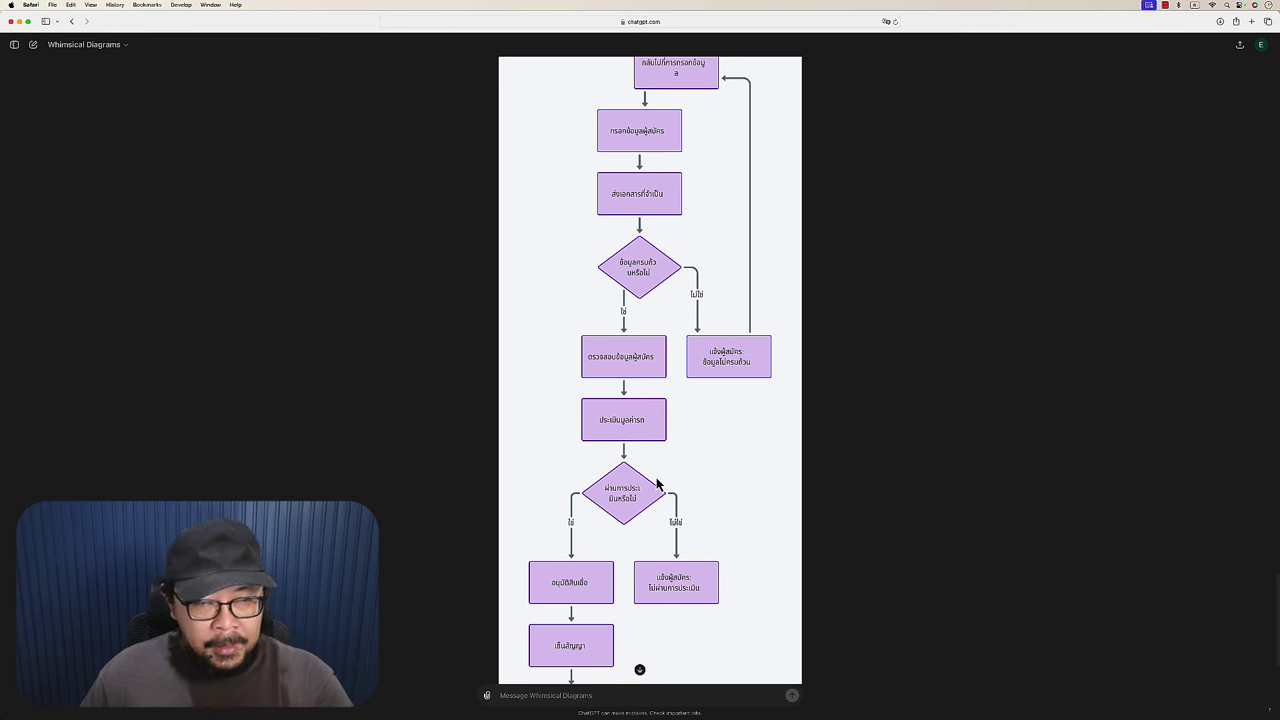
scroll(657, 484, "down", 3)
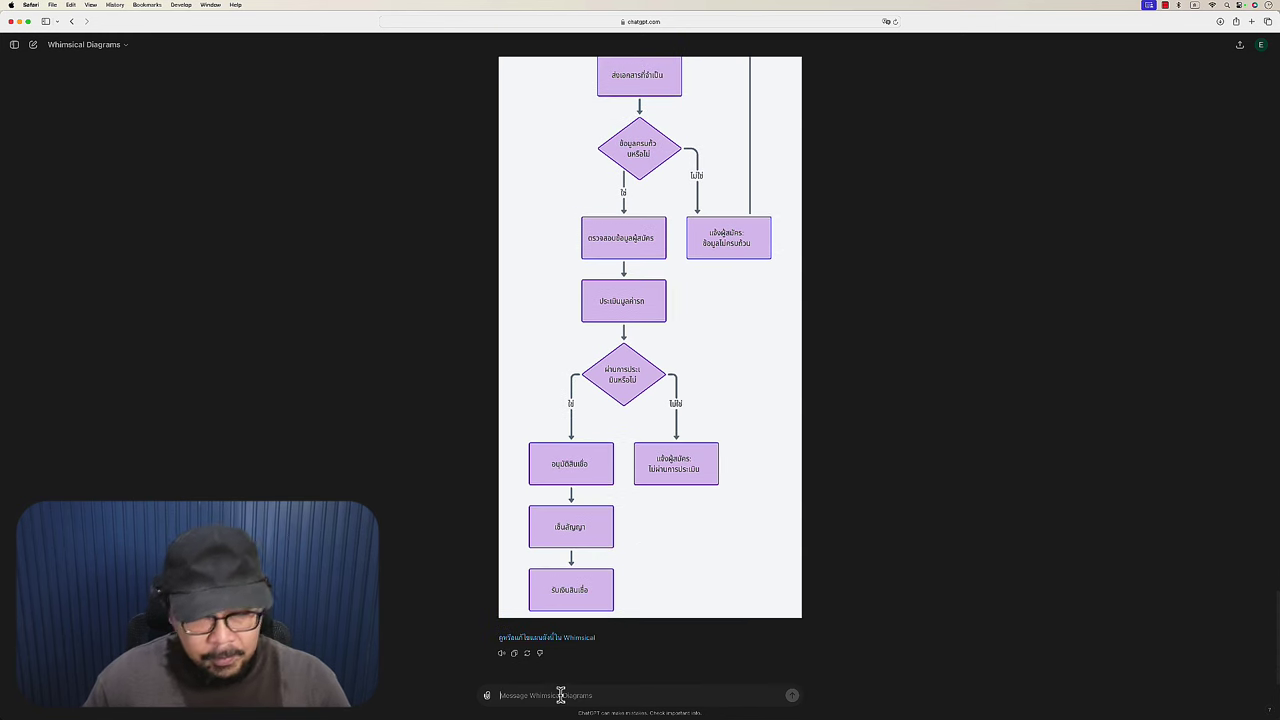
Step: Ask in Thai to appraise the car before collecting customer data, prompting a six-step revised flow
type("กว")
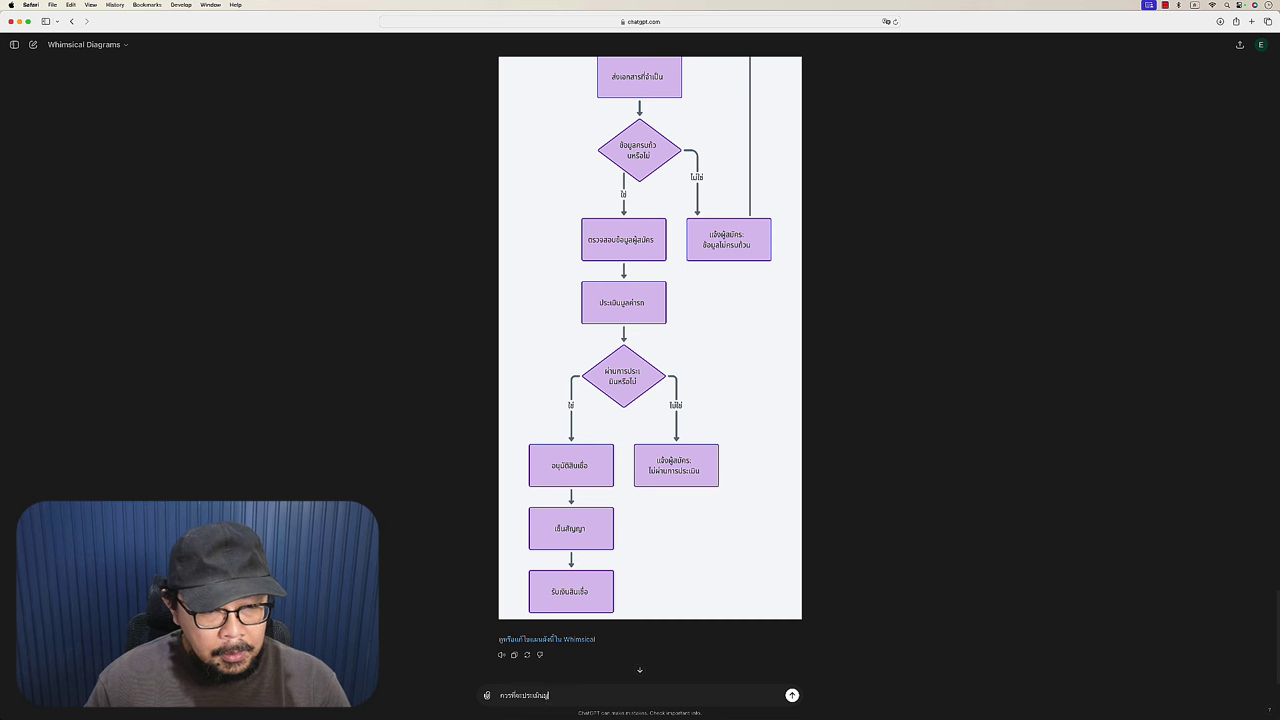
type("่ารถก่อนที่จะขอข้อมูลล")
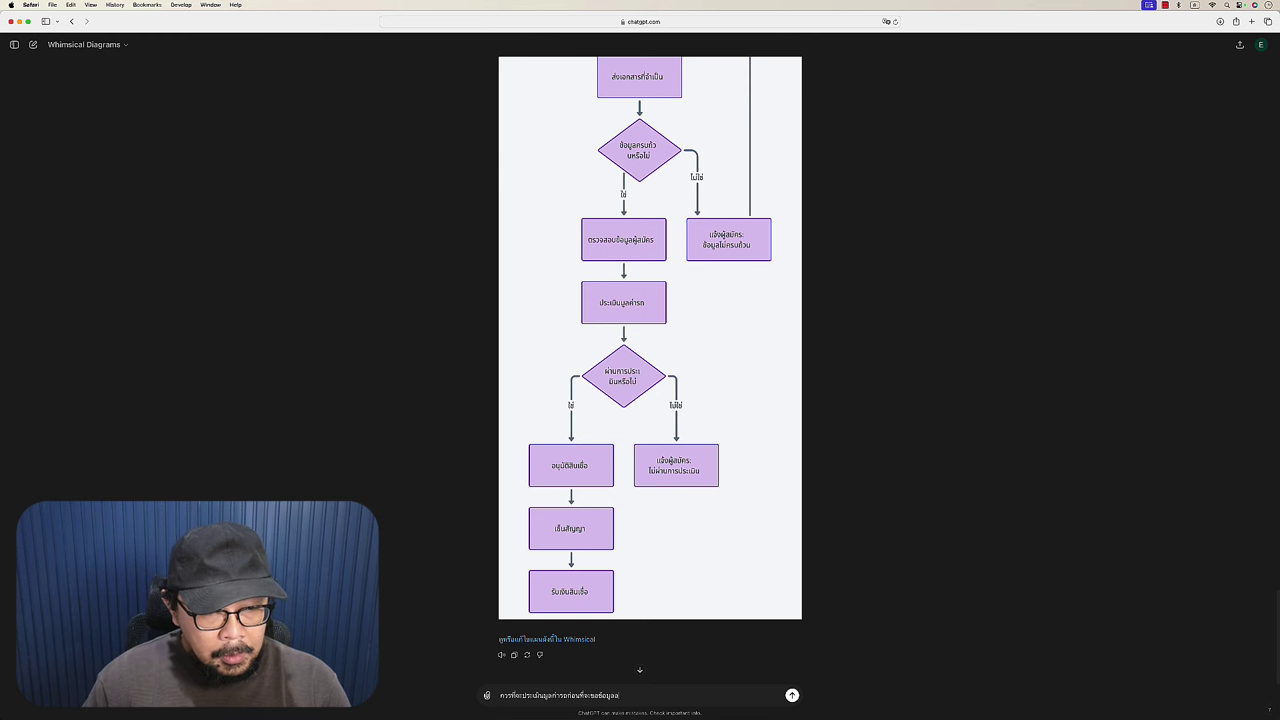
type("ูกค้า")
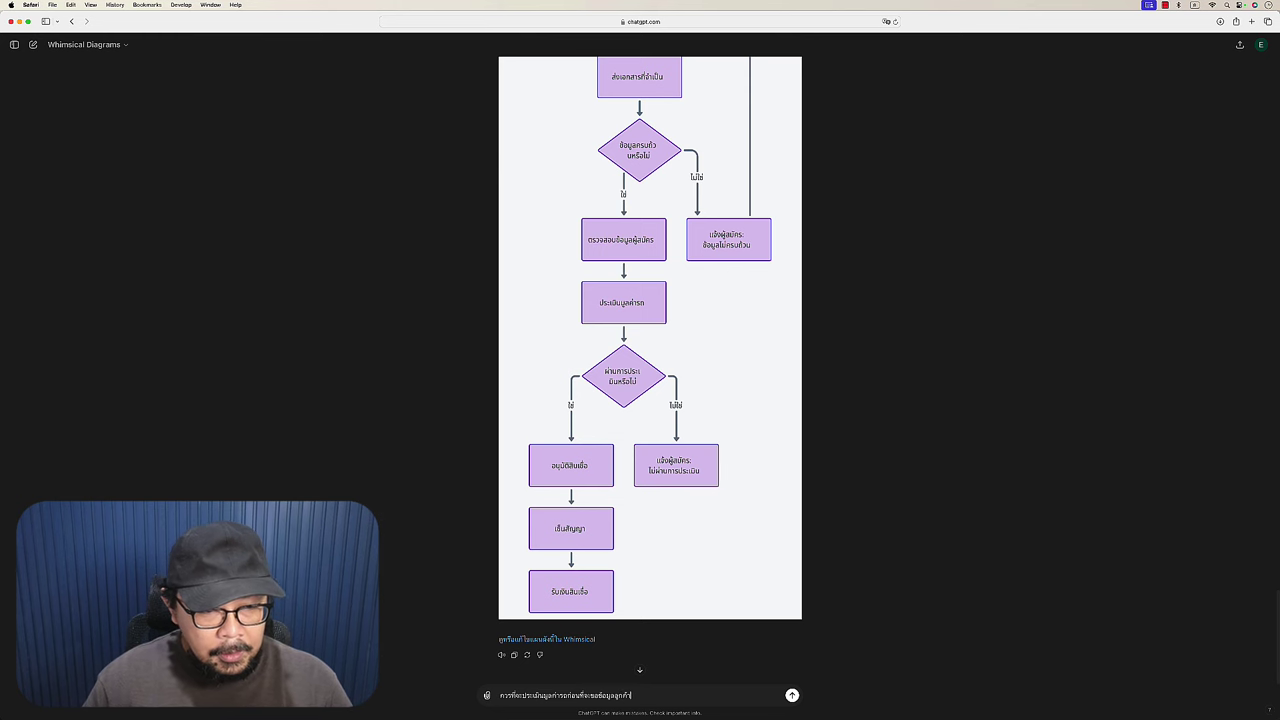
key("Return")
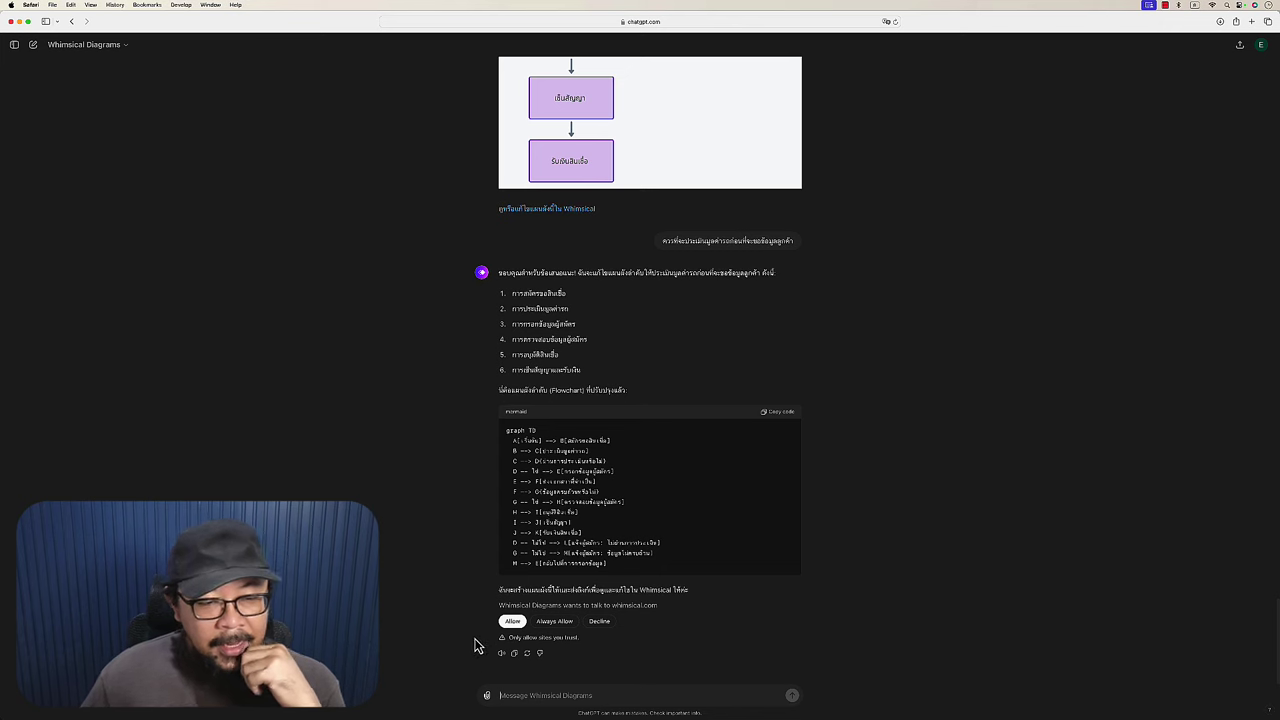
left_click(513, 624)
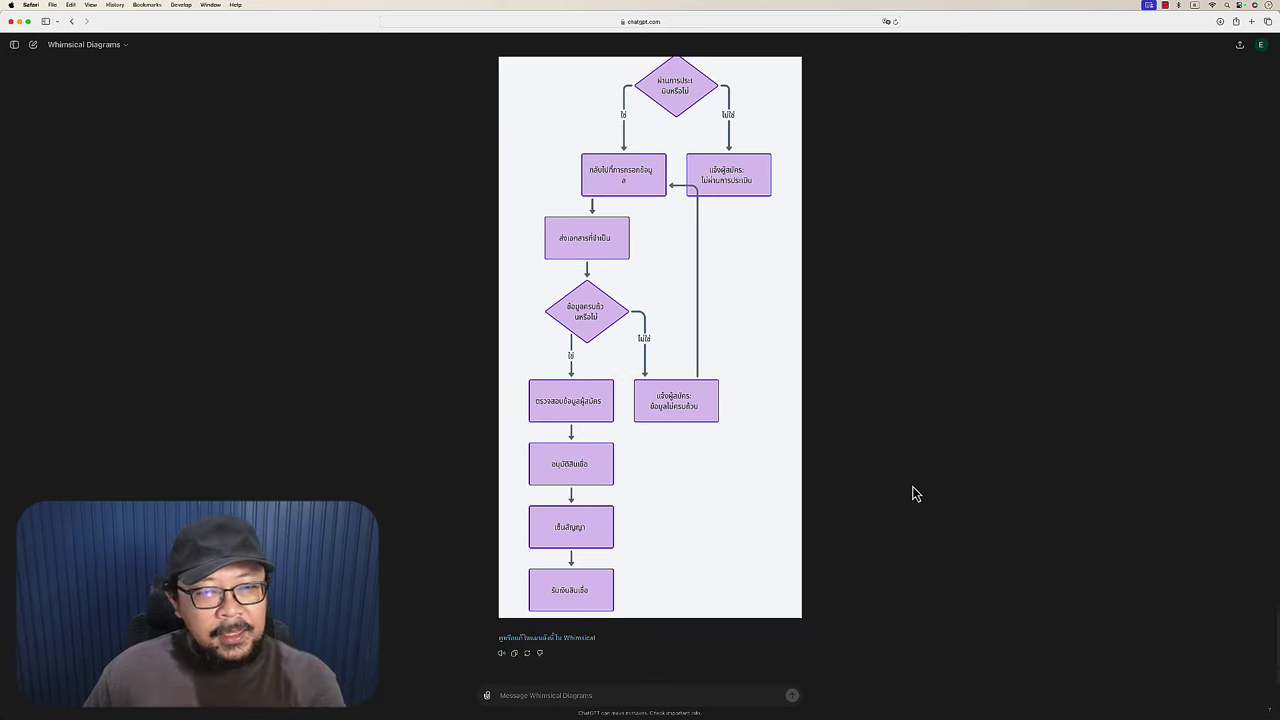
scroll(757, 448, "up", 3)
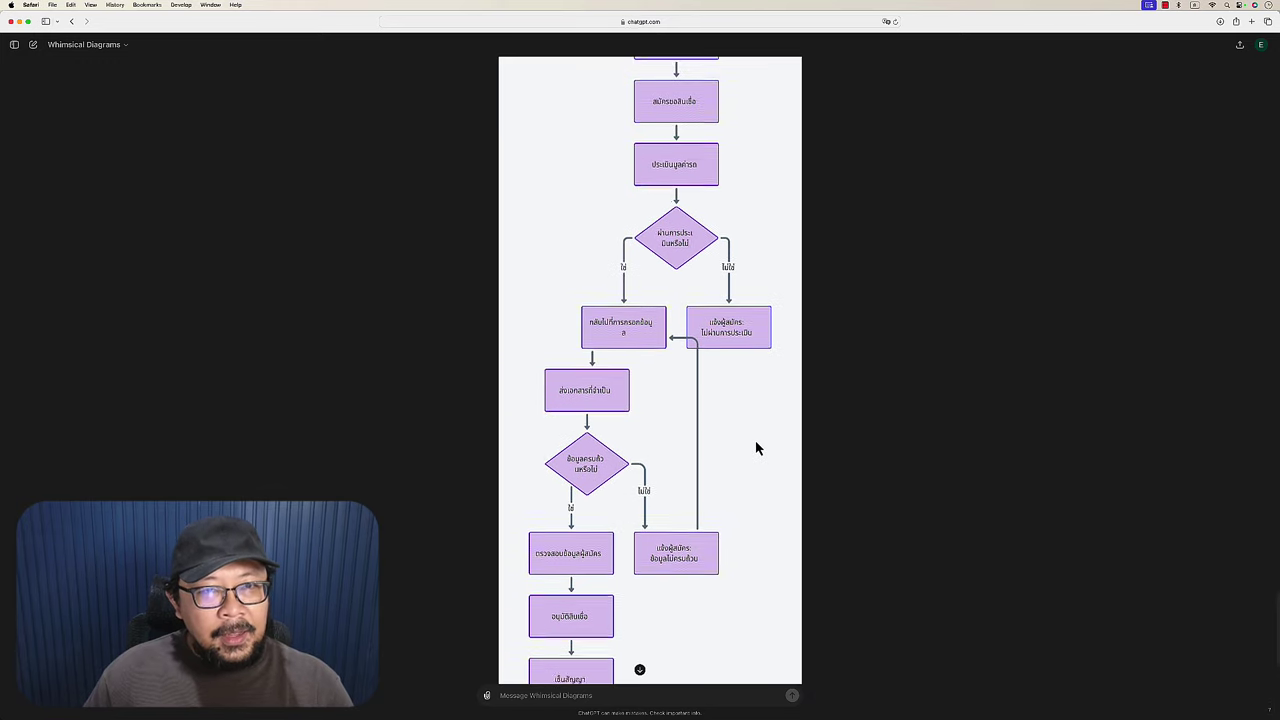
scroll(757, 448, "up", 3)
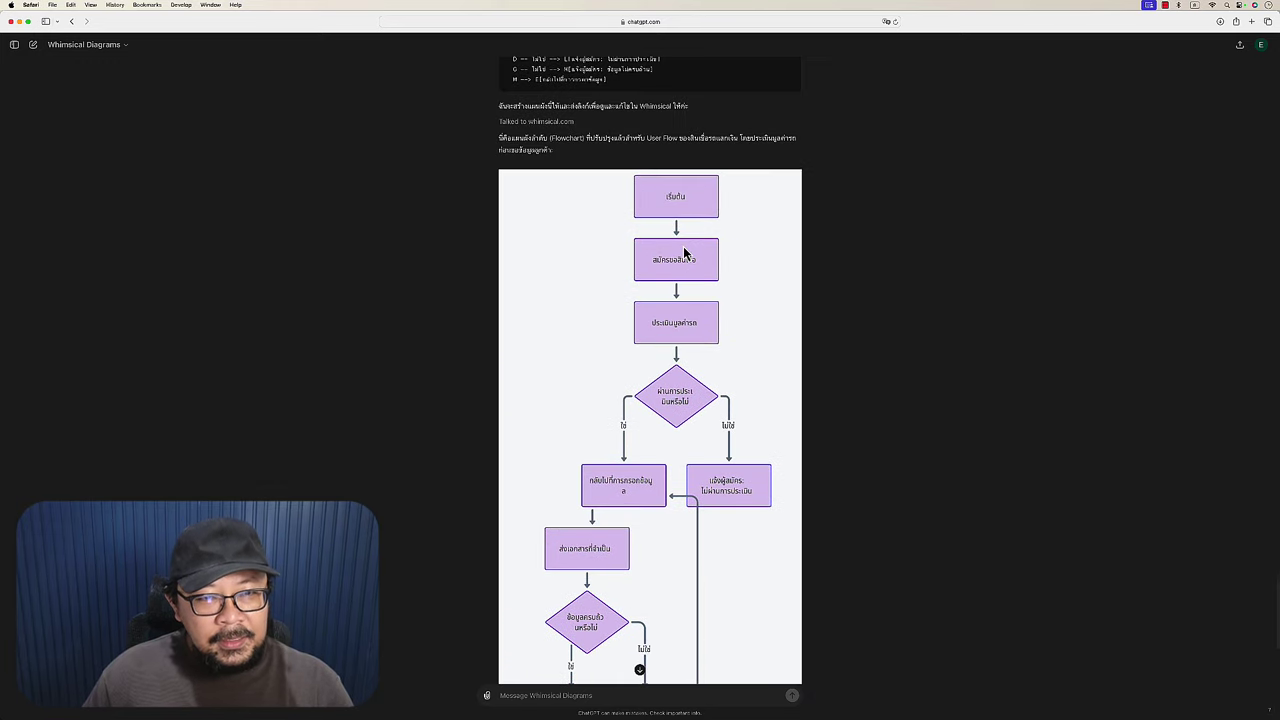
scroll(684, 254, "down", 2)
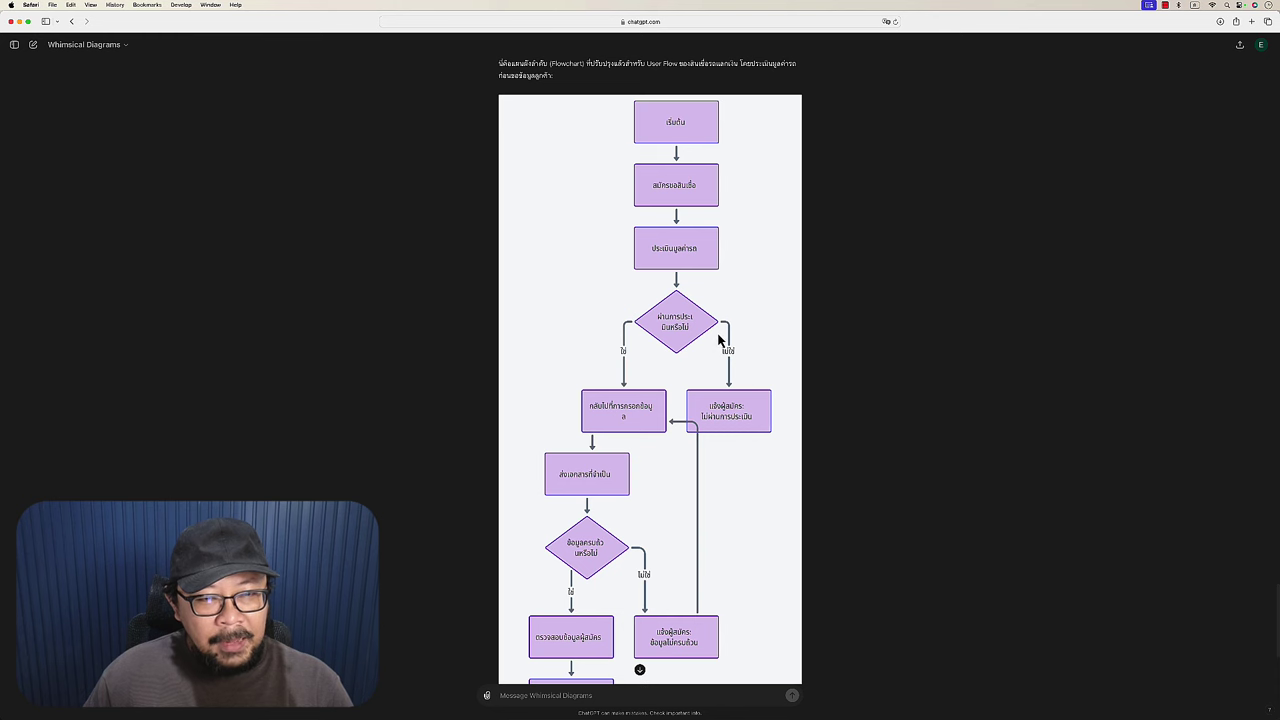
scroll(657, 343, "down", 2)
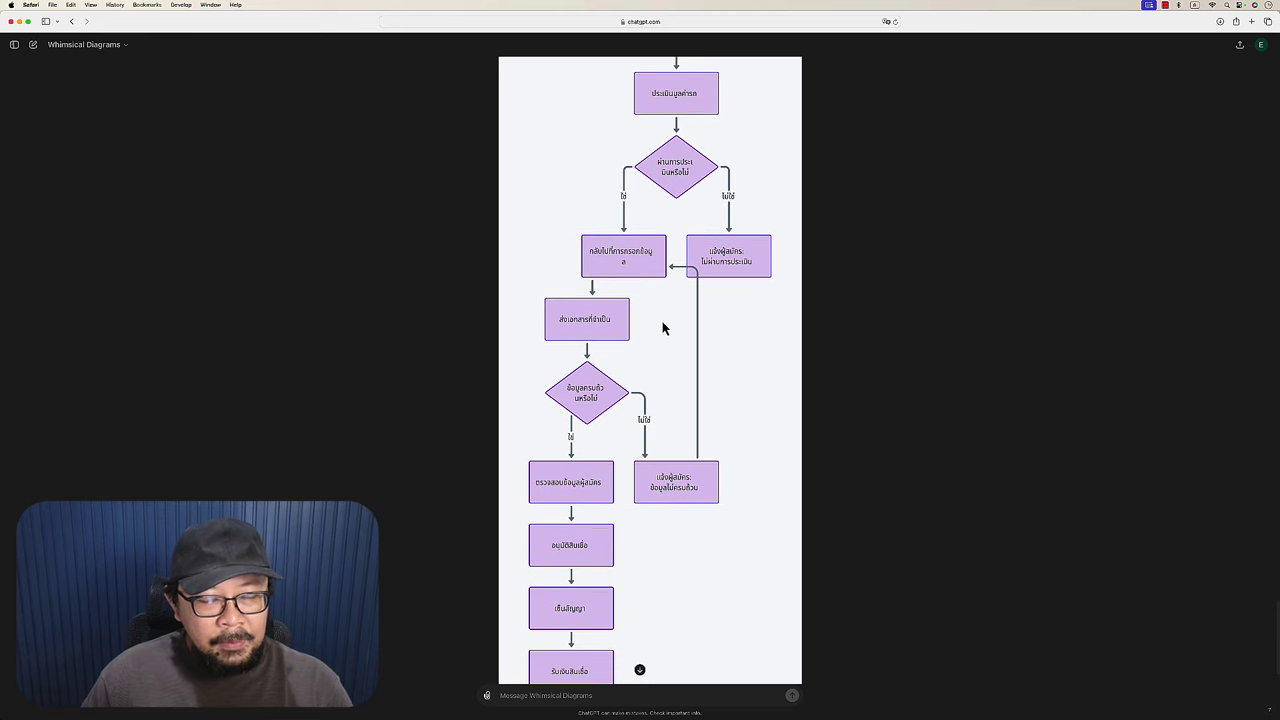
scroll(662, 328, "up", 2)
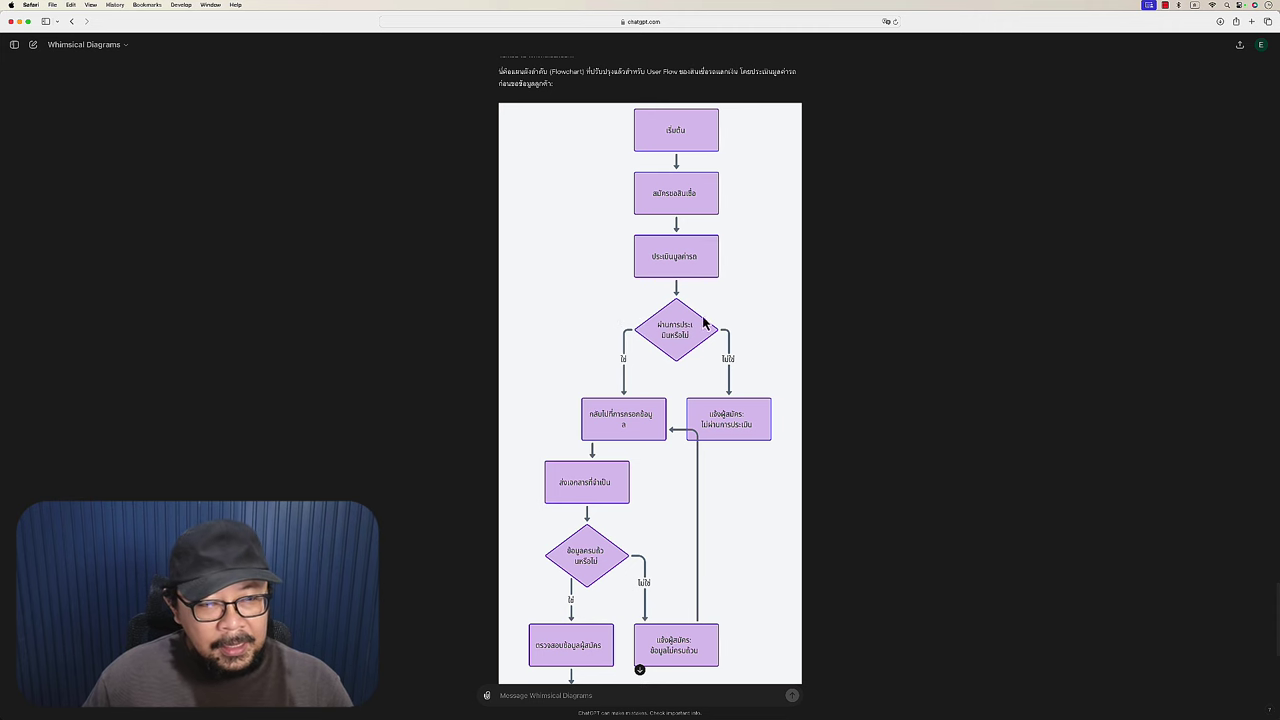
scroll(695, 364, "down", 1)
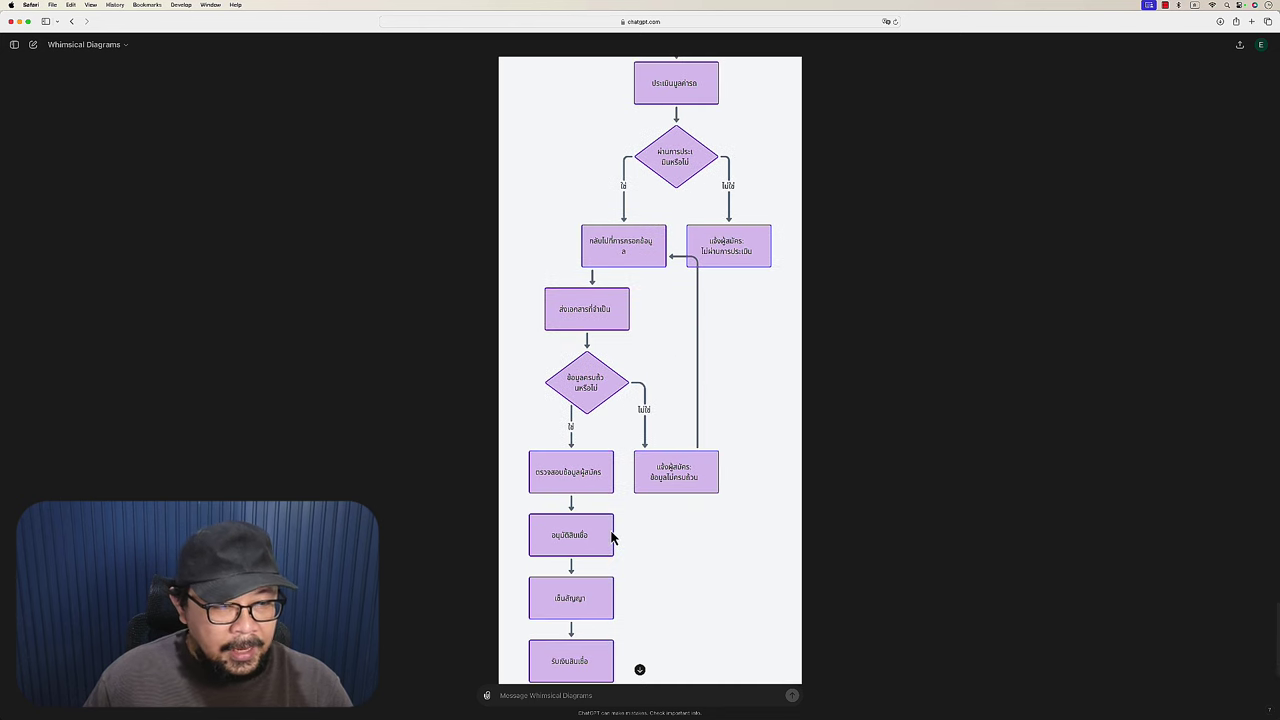
scroll(612, 538, "up", 1)
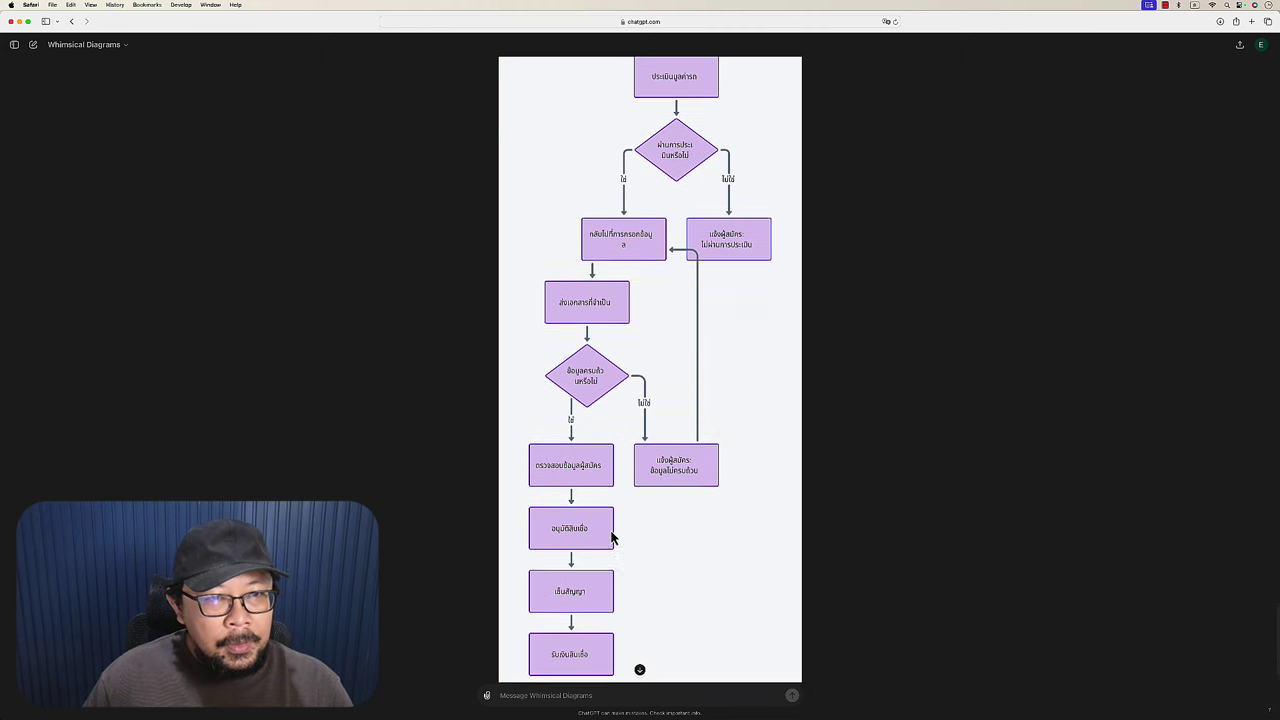
scroll(612, 538, "up", 1)
scroll(612, 538, "up", 2)
scroll(614, 284, "up", 1)
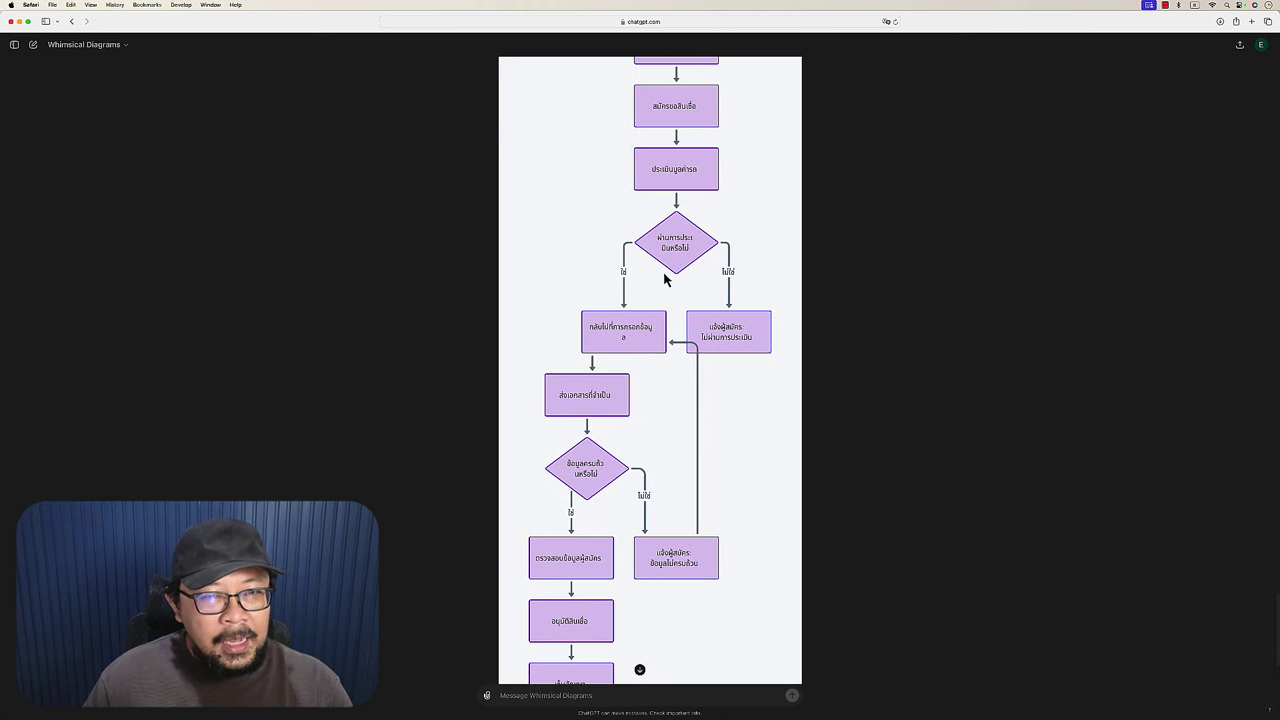
scroll(666, 268, "up", 1)
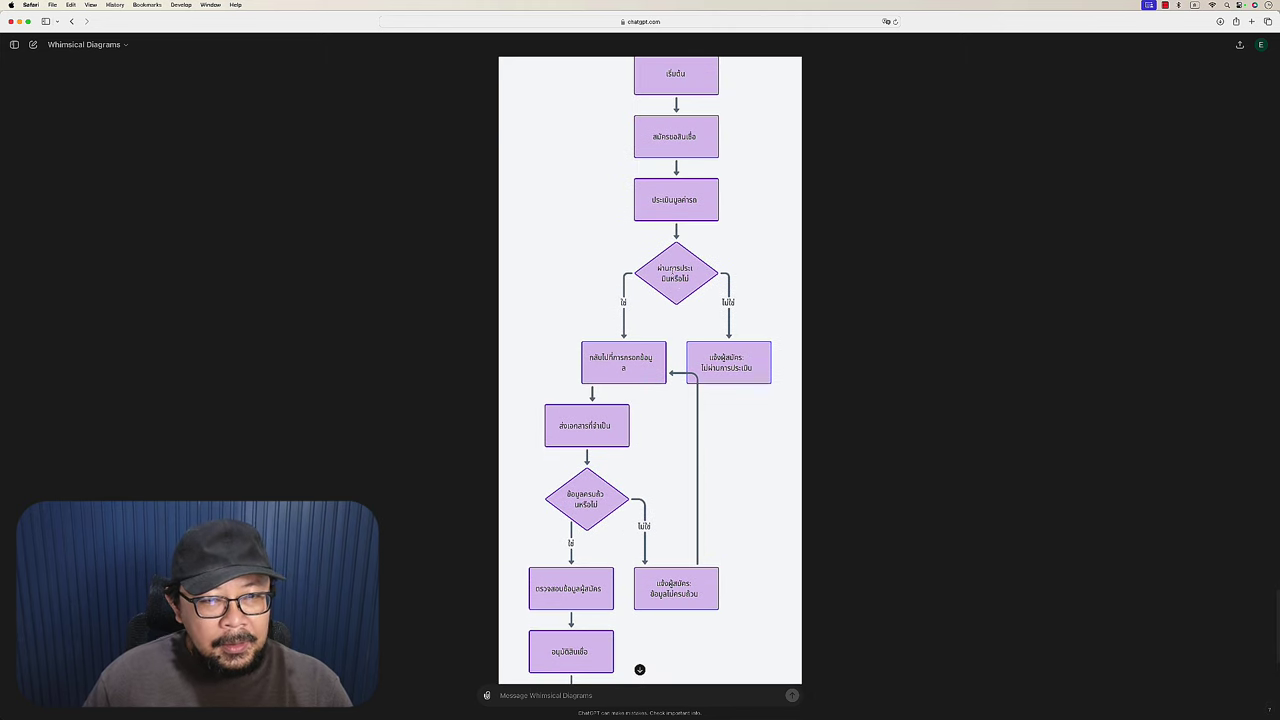
scroll(725, 366, "up", 2)
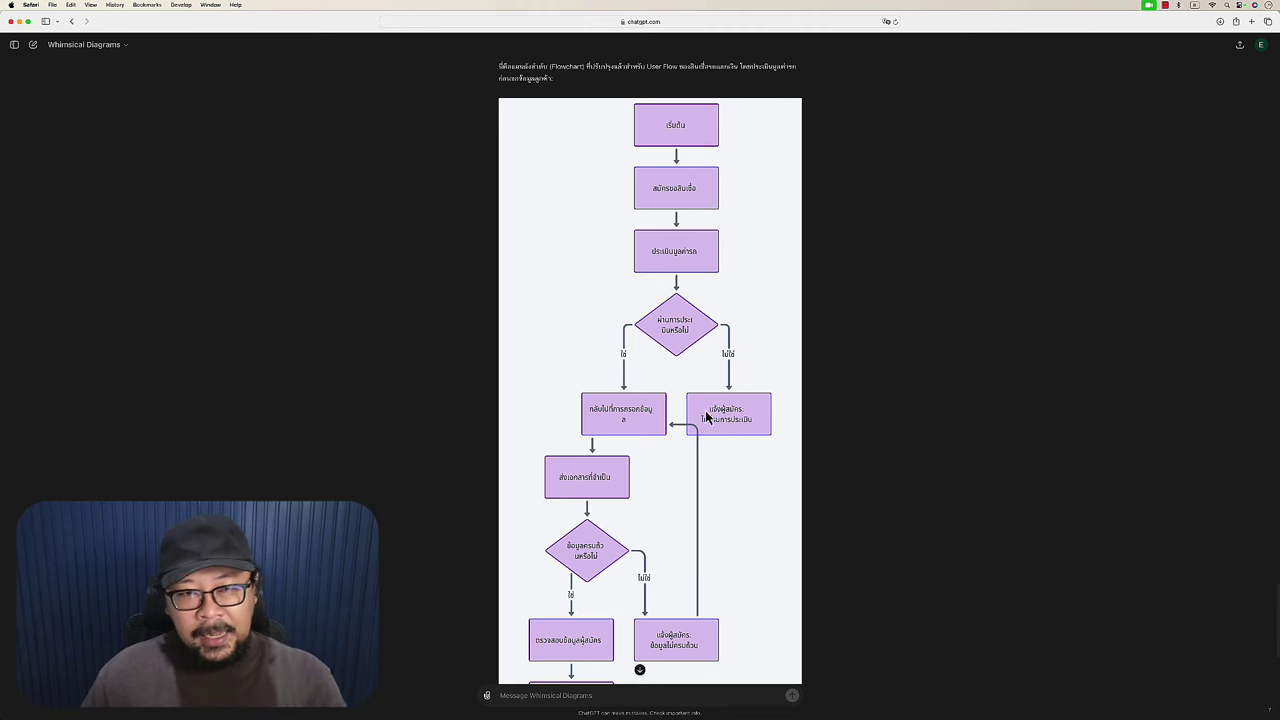
scroll(705, 418, "down", 5)
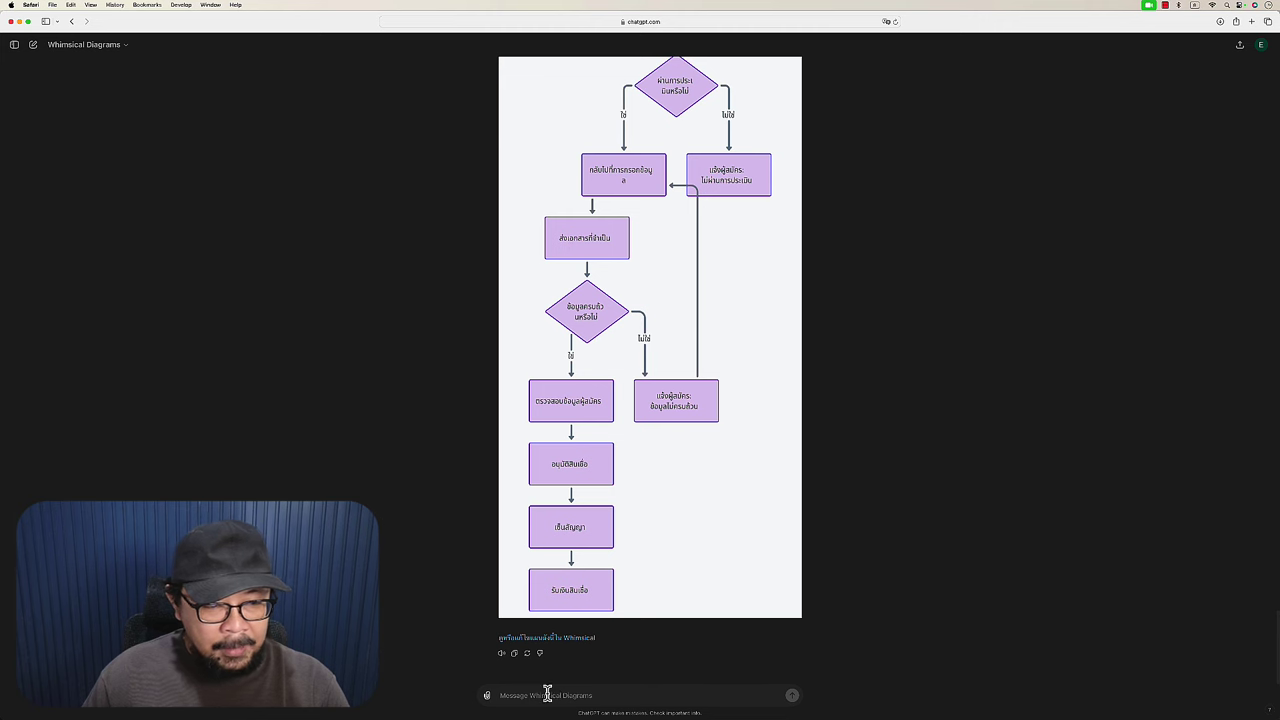
Step: Send a Thai prompt asking for a step-by-step car-buying flowchart
type("สร้างลำดับขั้นตอ")
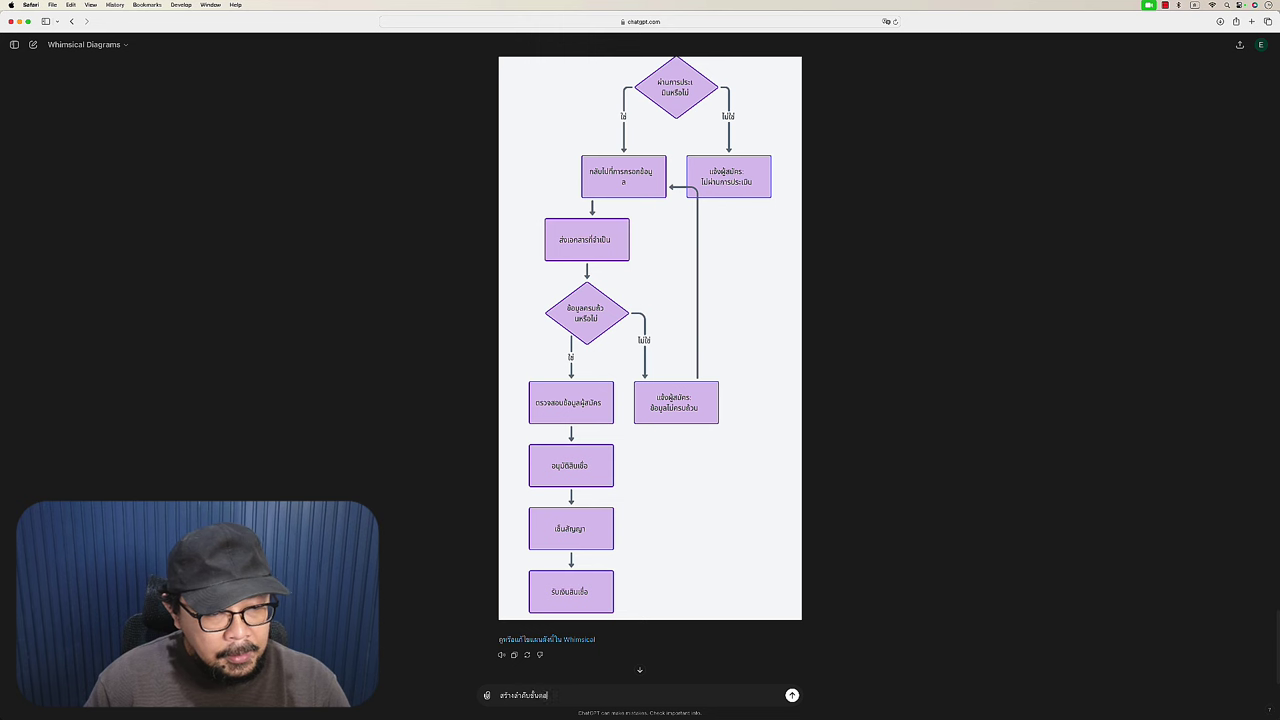
type("ท")
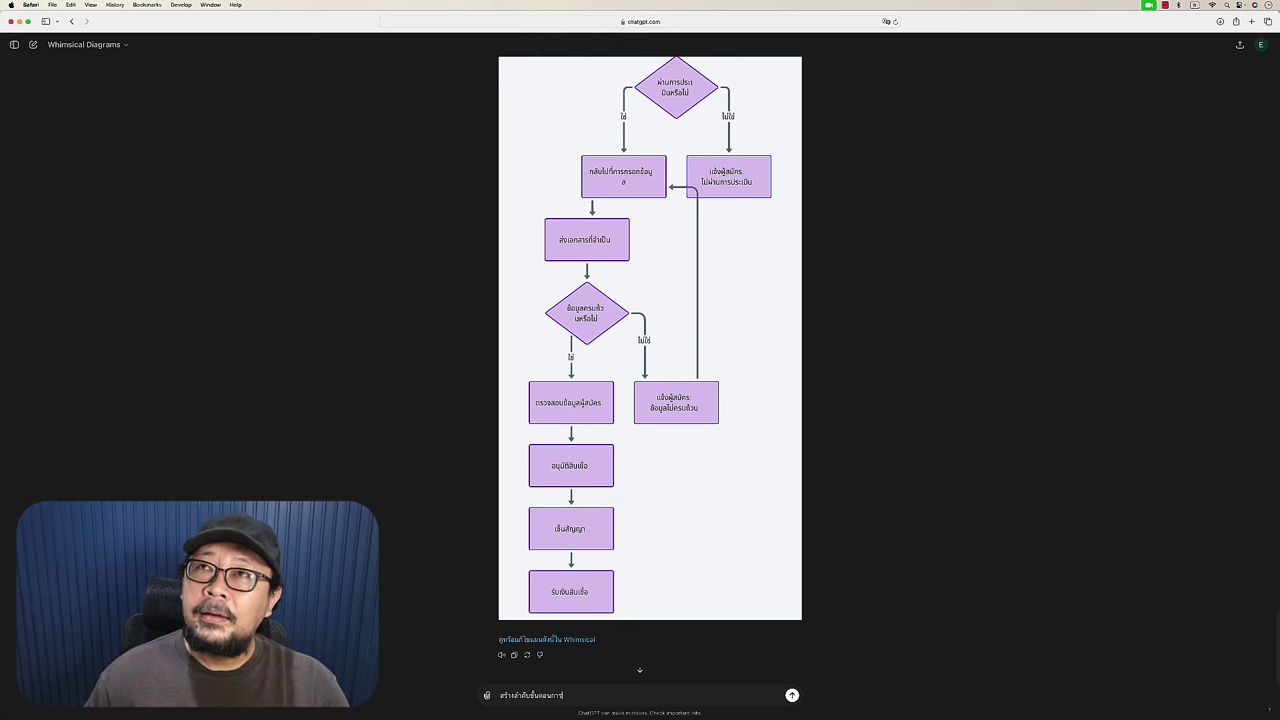
type("ที่ดิน")
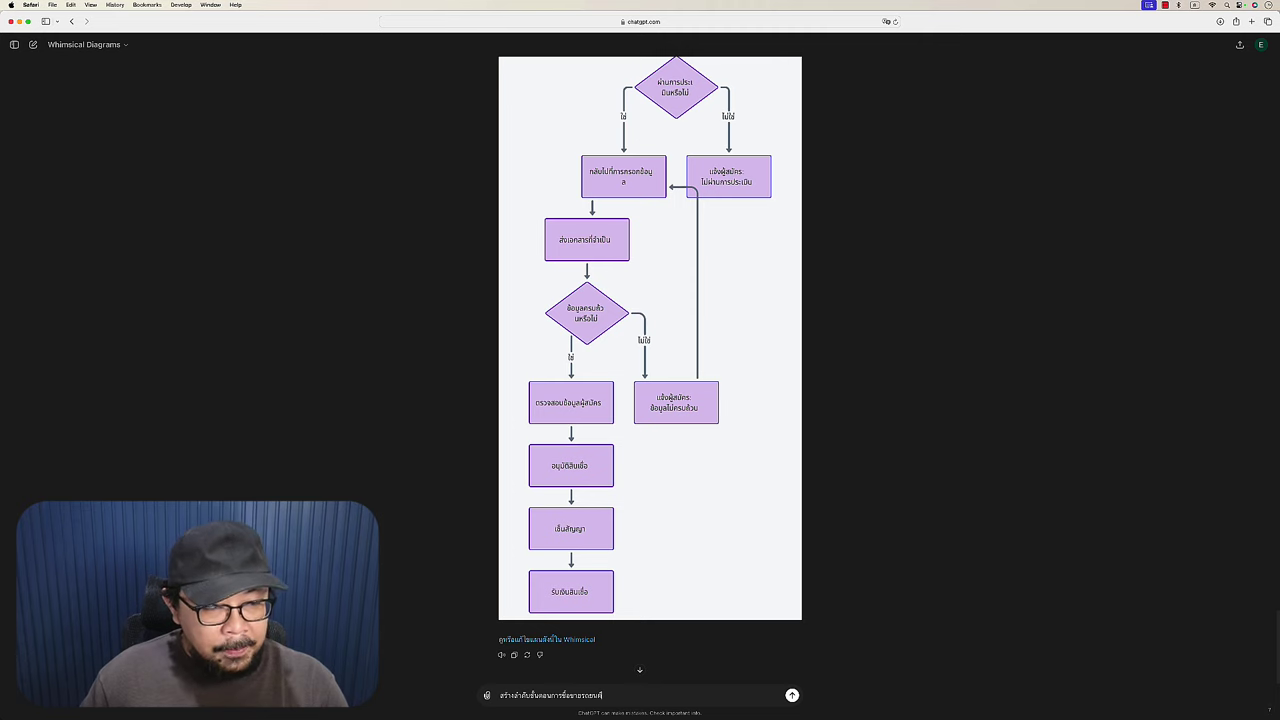
key("Return")
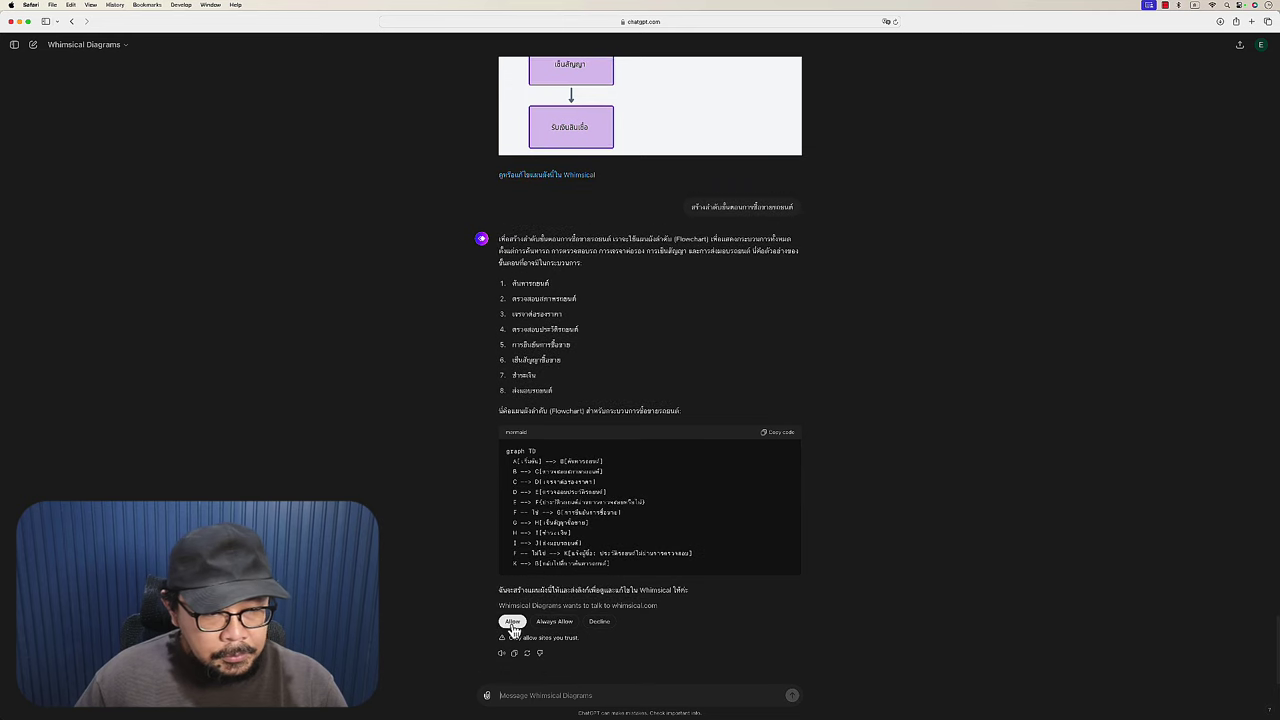
Step: Allow whimsical.com access and scroll through the car-purchase flowchart with its history-check branch
left_click(511, 621)
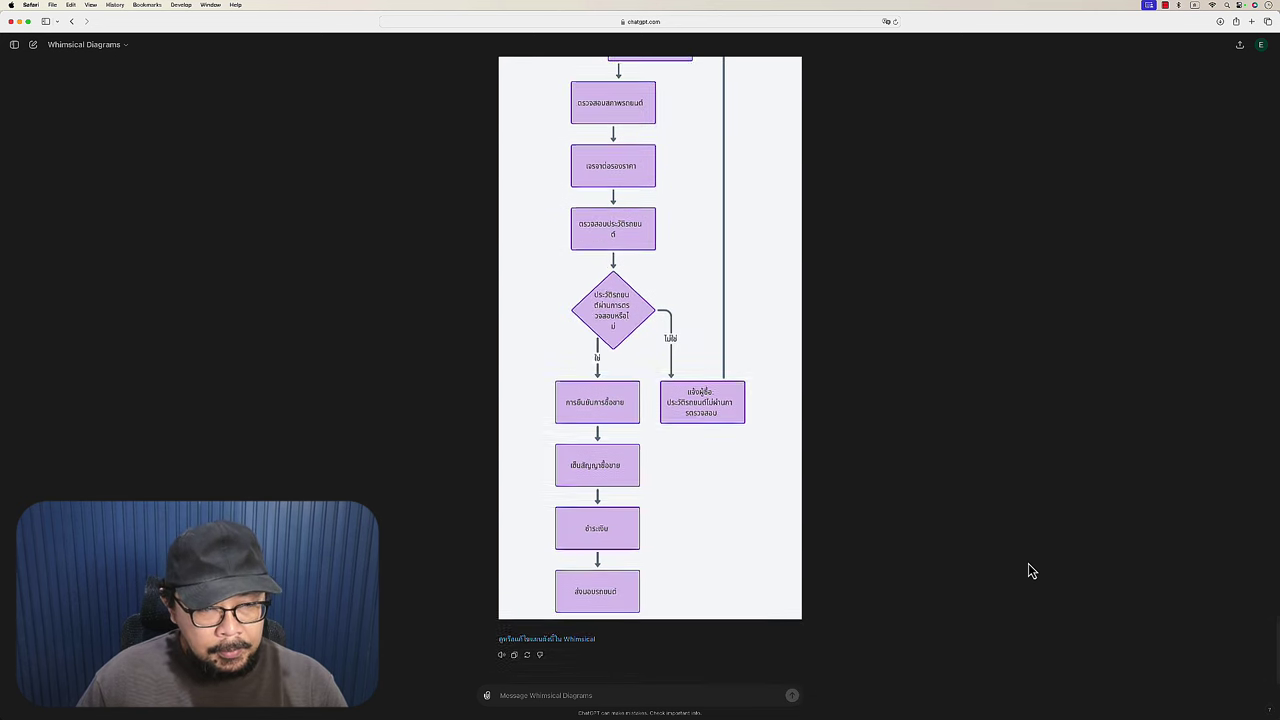
scroll(694, 408, "up", 3)
scroll(694, 408, "up", 1)
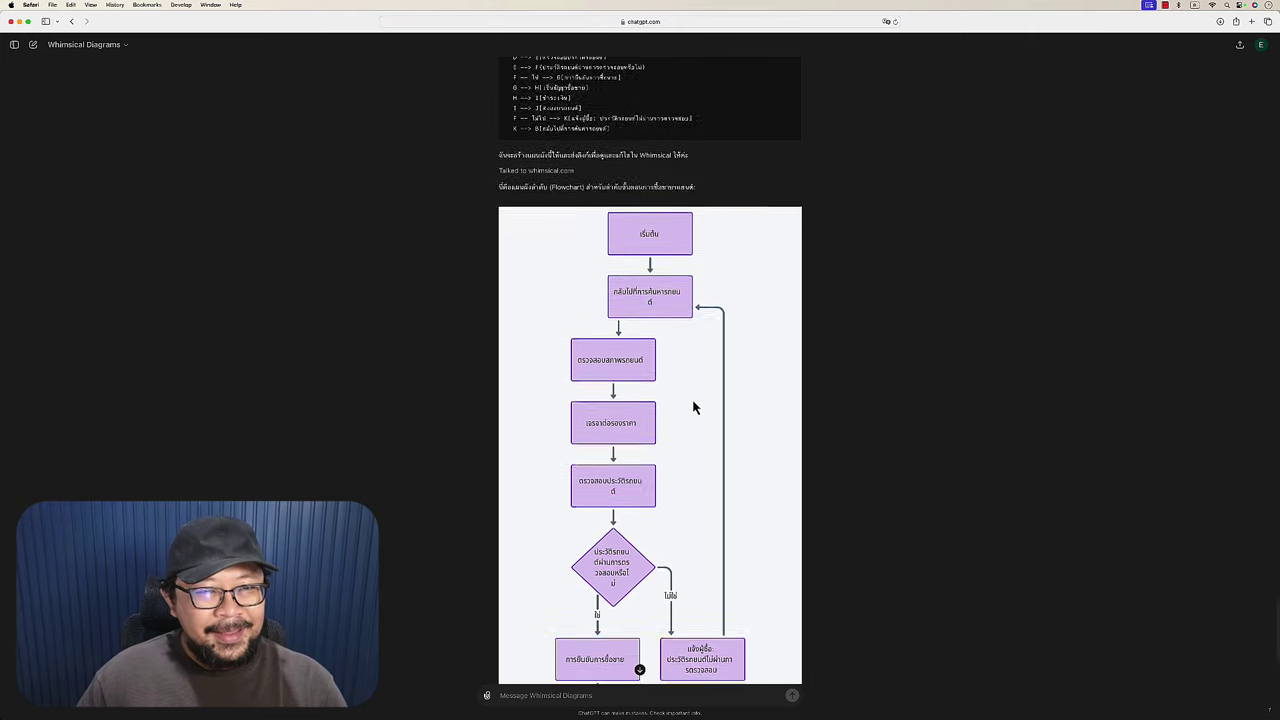
scroll(690, 300, "down", 1)
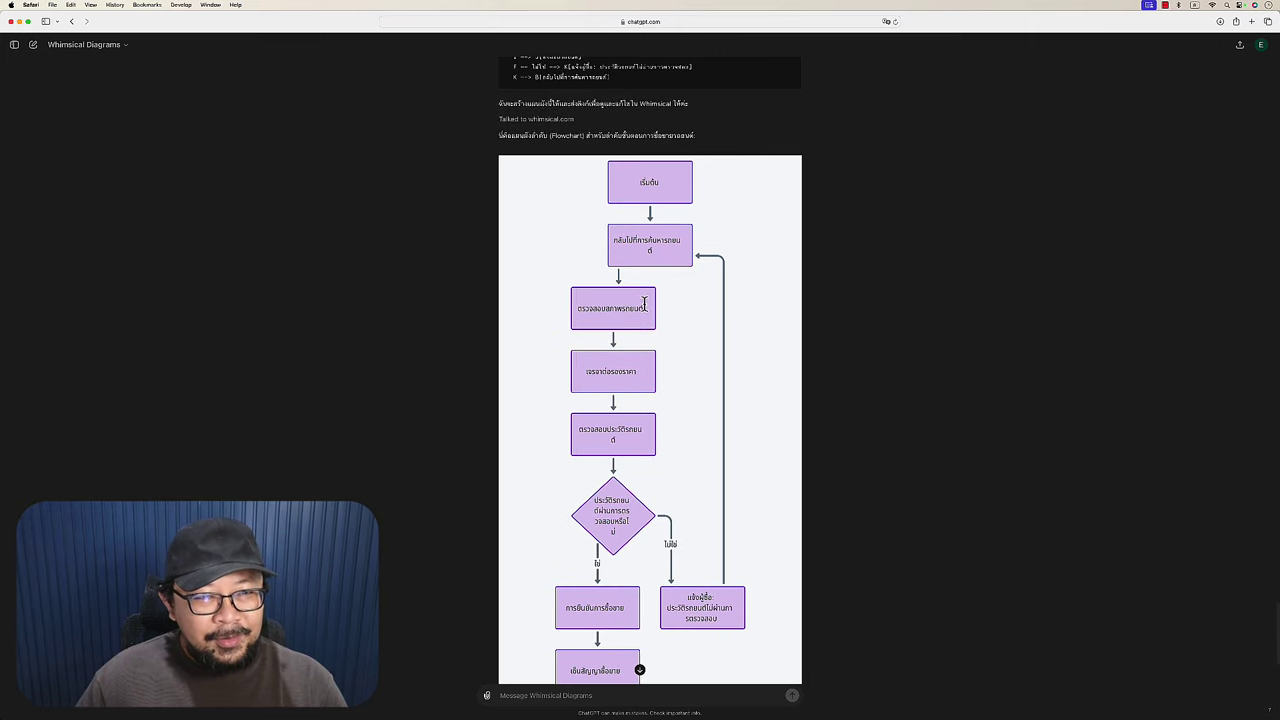
scroll(642, 311, "down", 1)
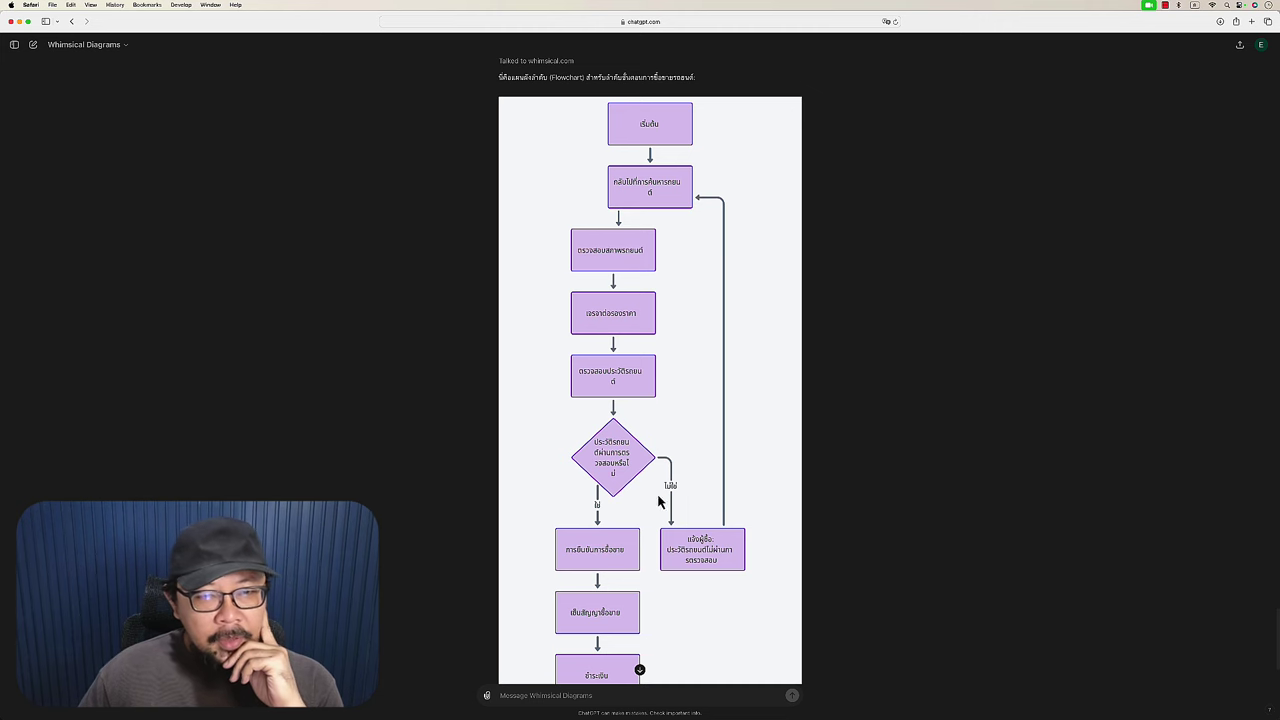
scroll(631, 505, "down", 2)
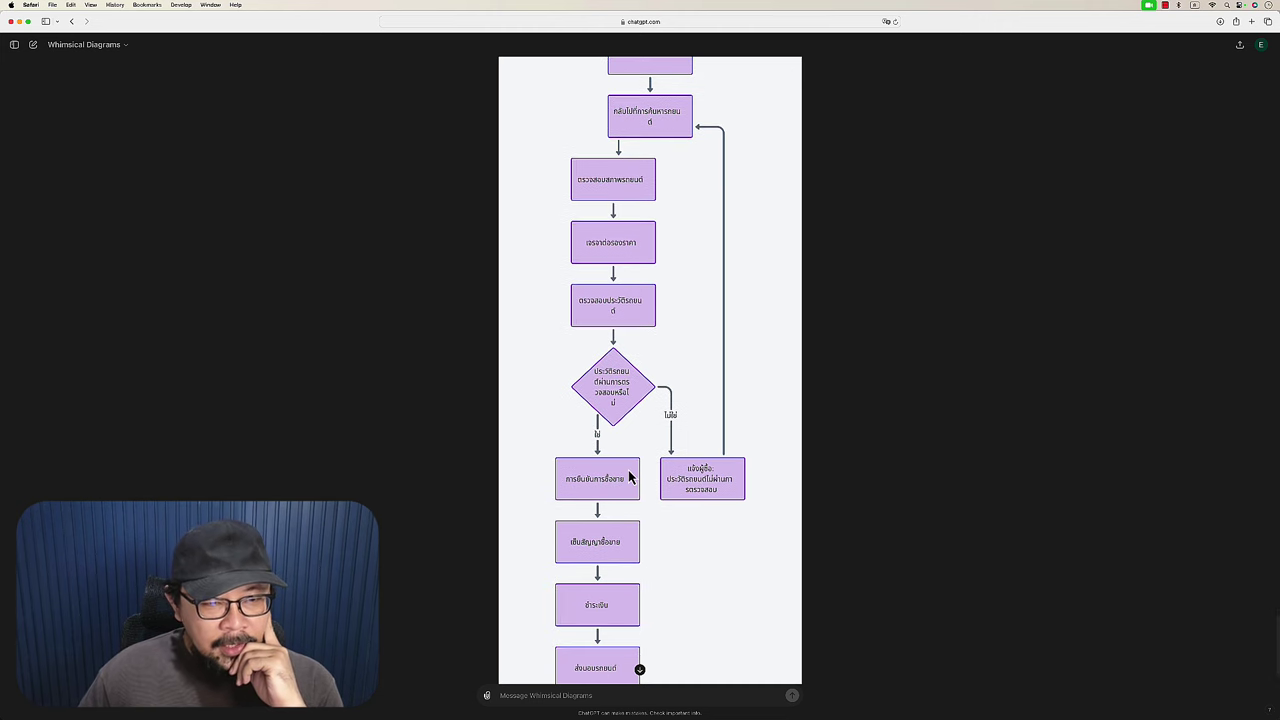
scroll(628, 477, "down", 1)
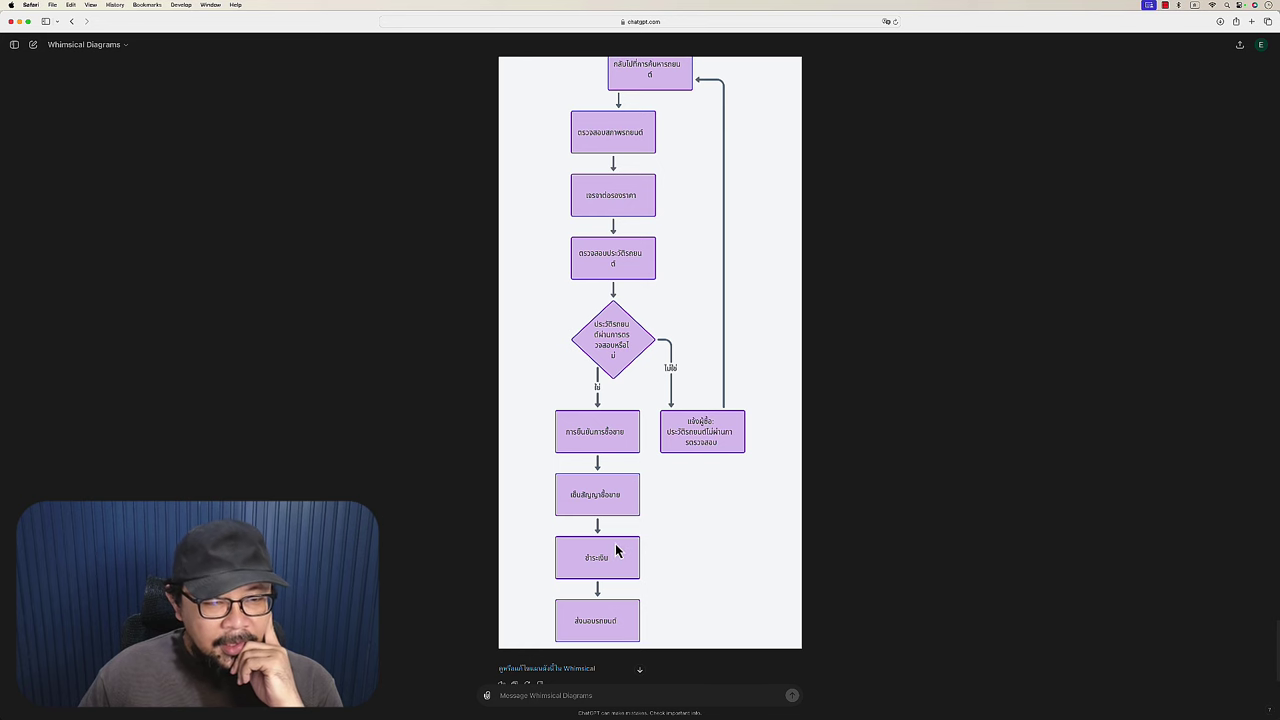
scroll(619, 540, "up", 3)
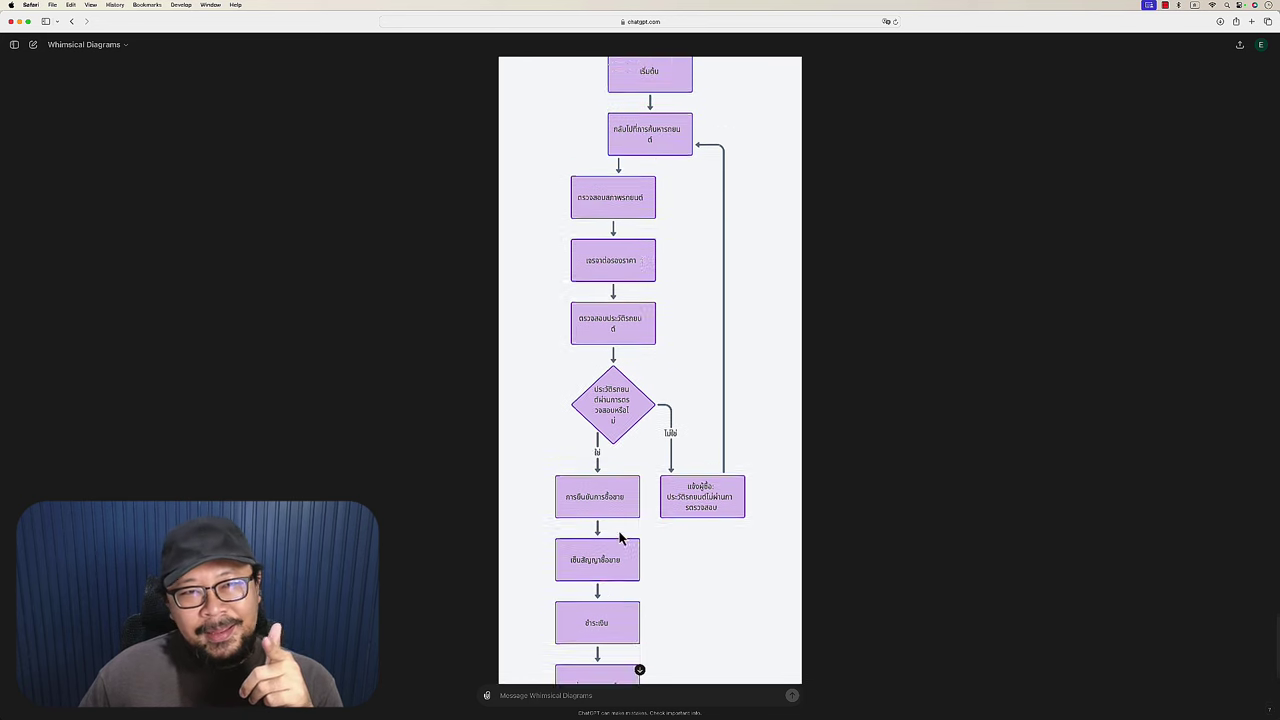
scroll(619, 538, "up", 1)
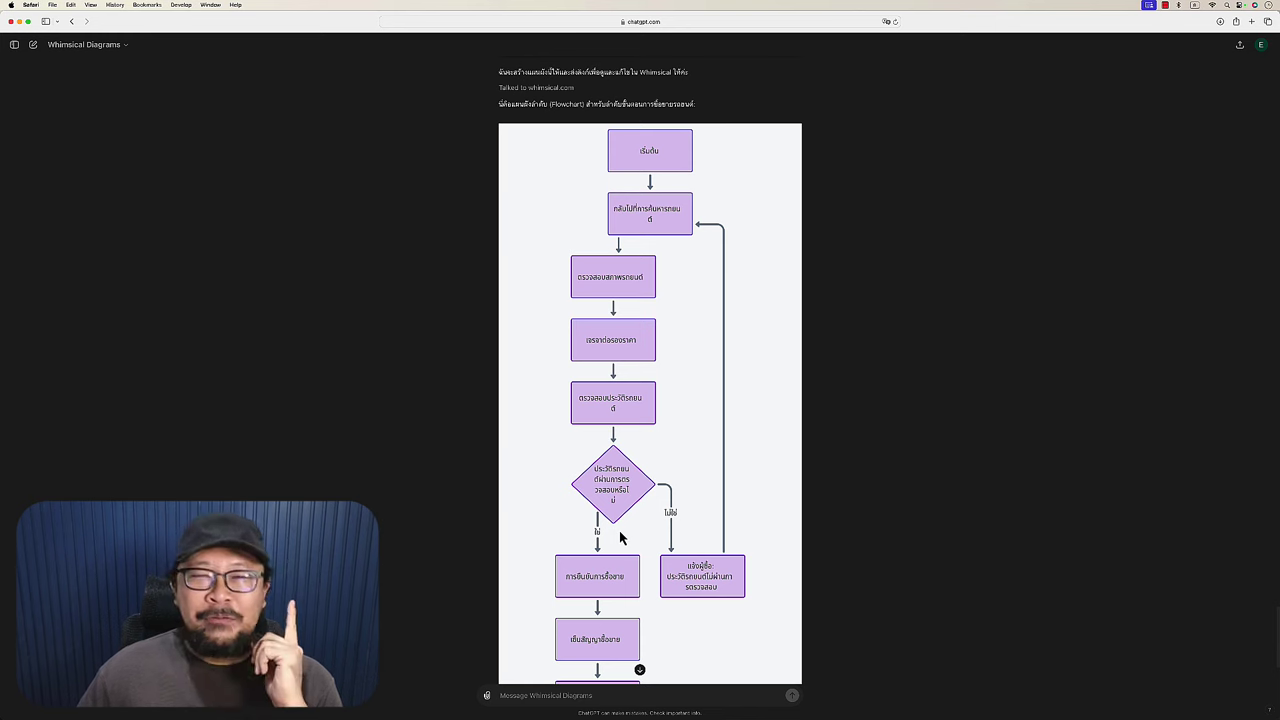
scroll(620, 538, "down", 5)
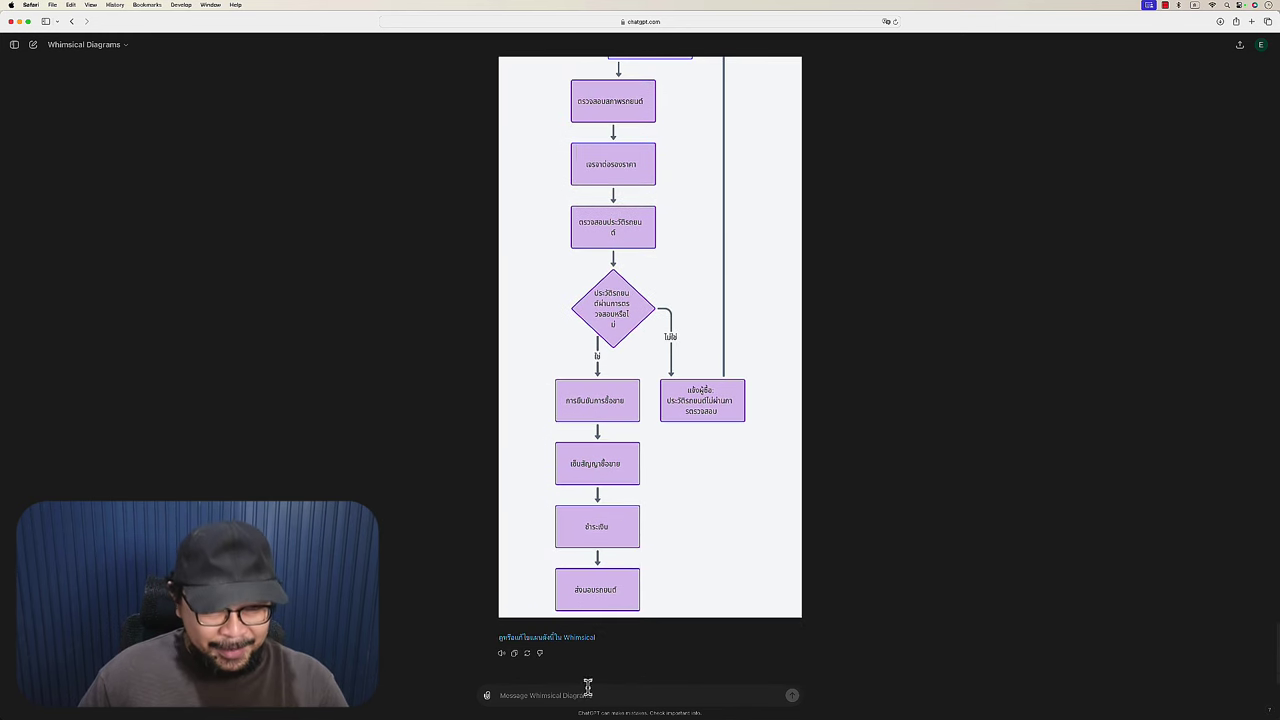
Step: Ask in Thai whether the chart shows car buying or car selling
type("ฟ")
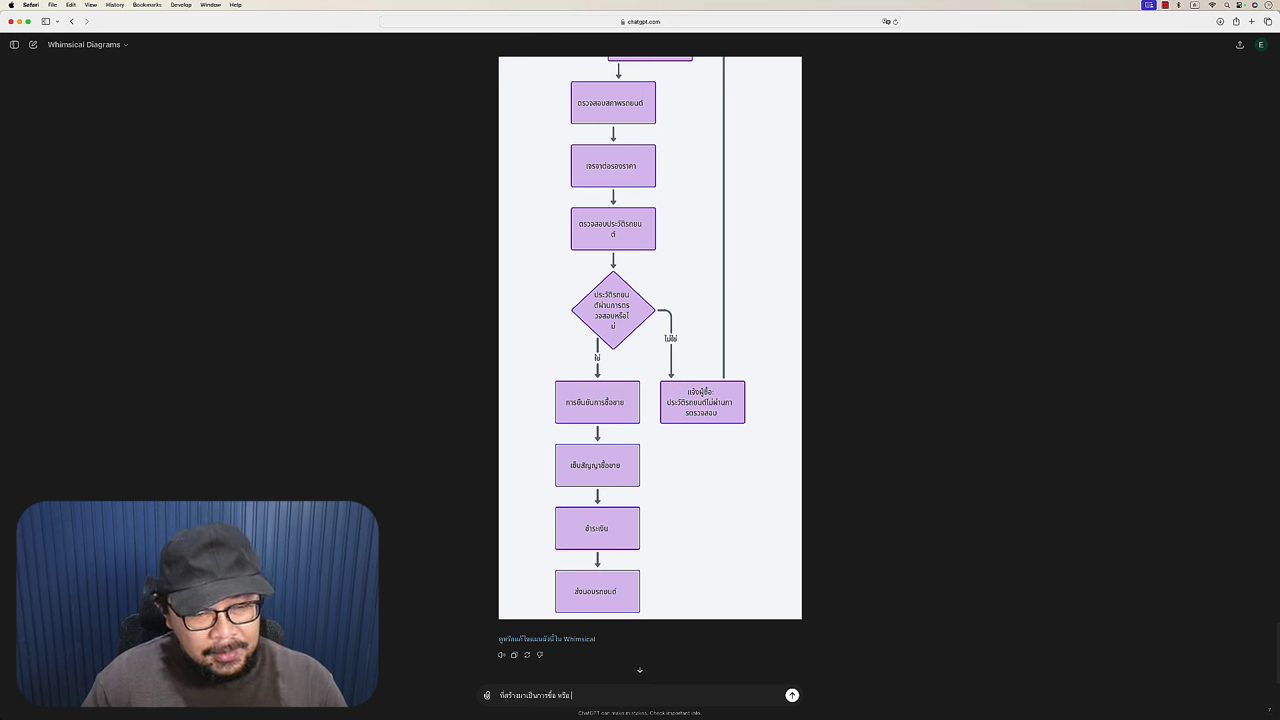
key("Return")
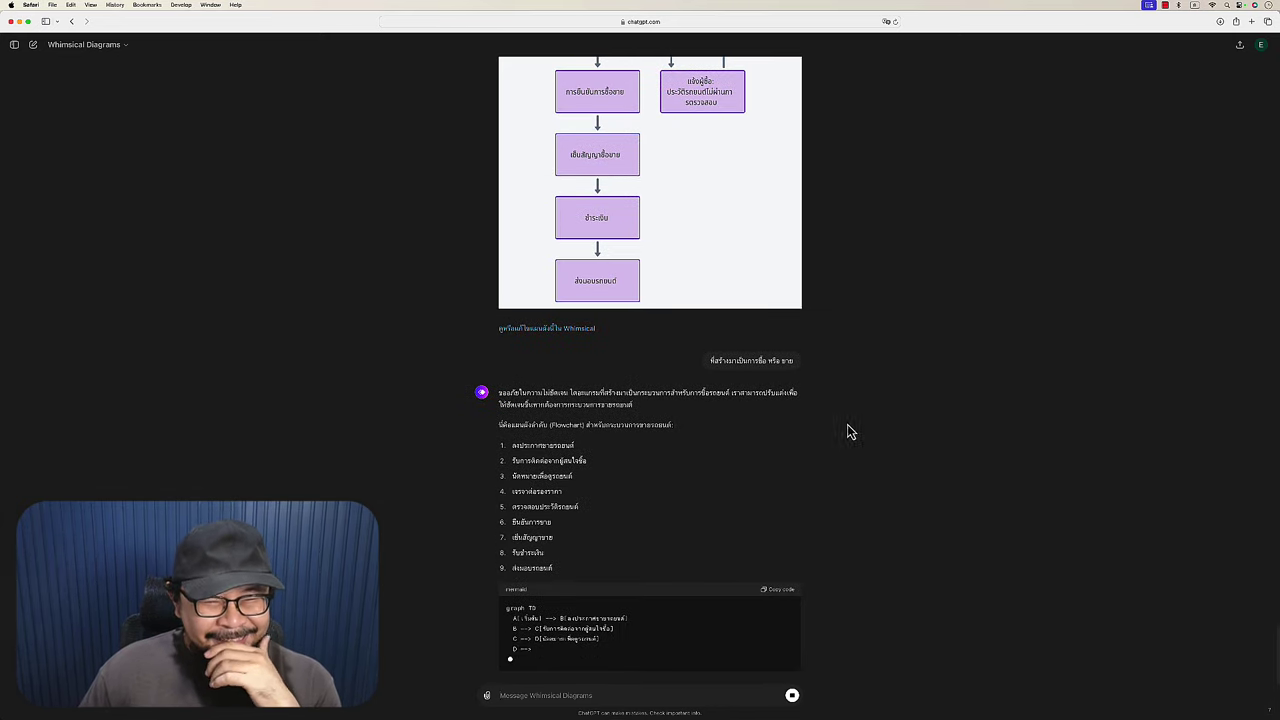
scroll(541, 466, "up", 2)
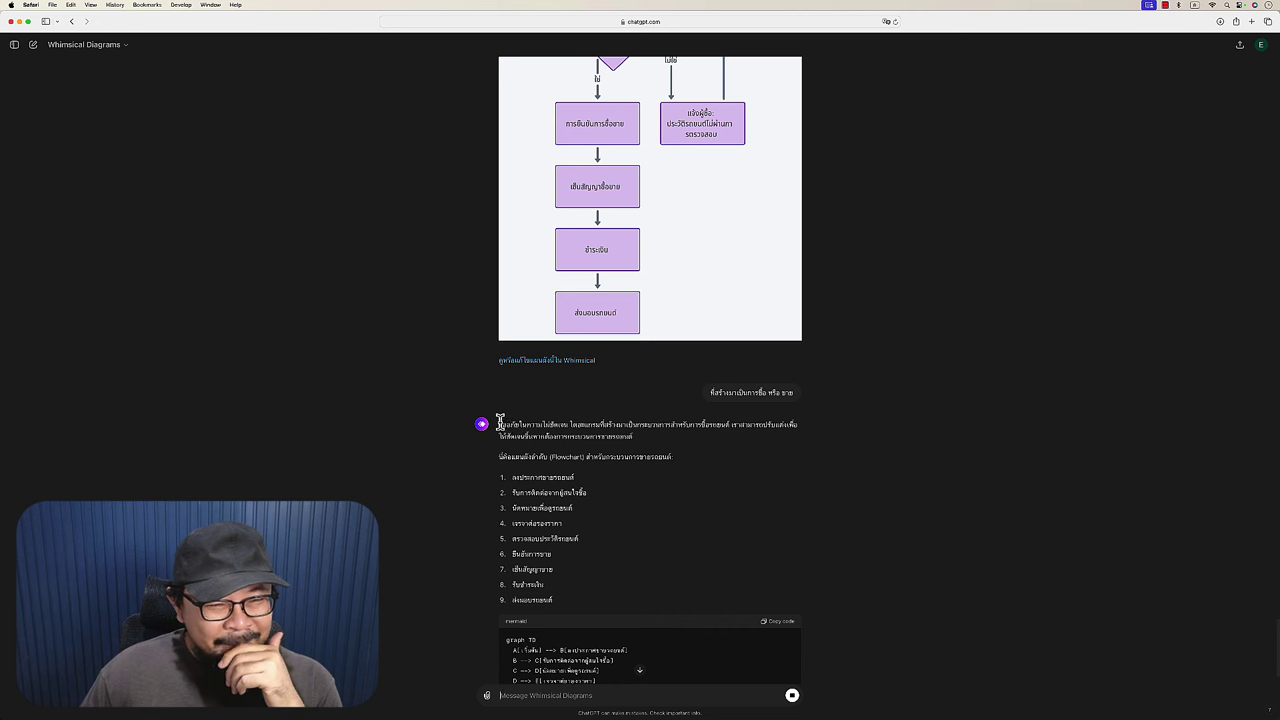
Step: Highlight and clear phrases in the reply's opening lines while the nine-step answer finishes
left_click_drag(499, 422, 568, 423)
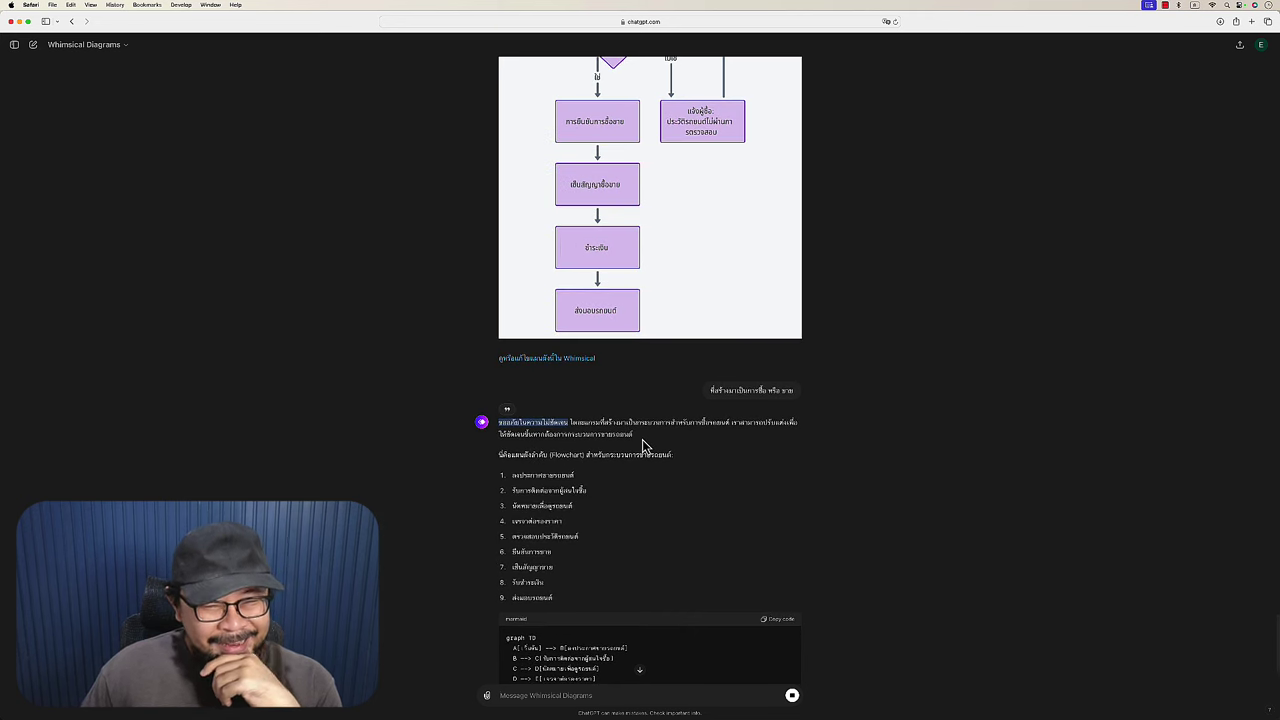
left_click(592, 416)
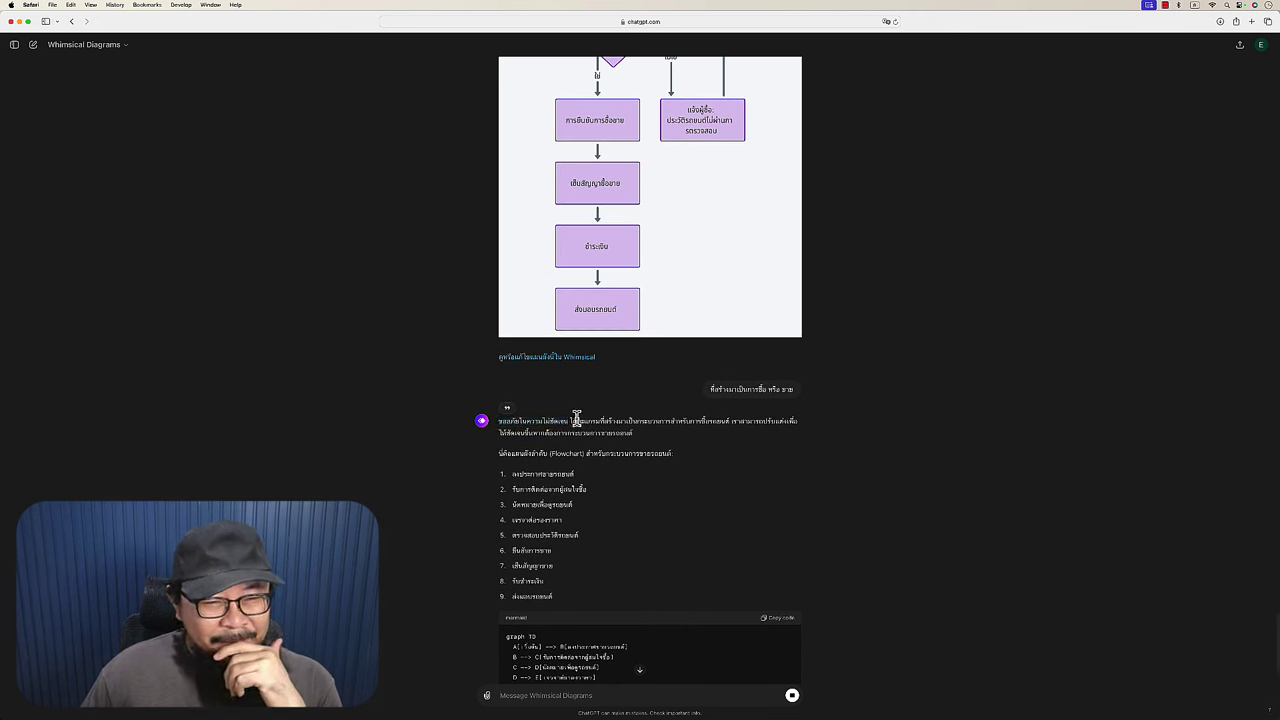
left_click_drag(635, 415, 736, 418)
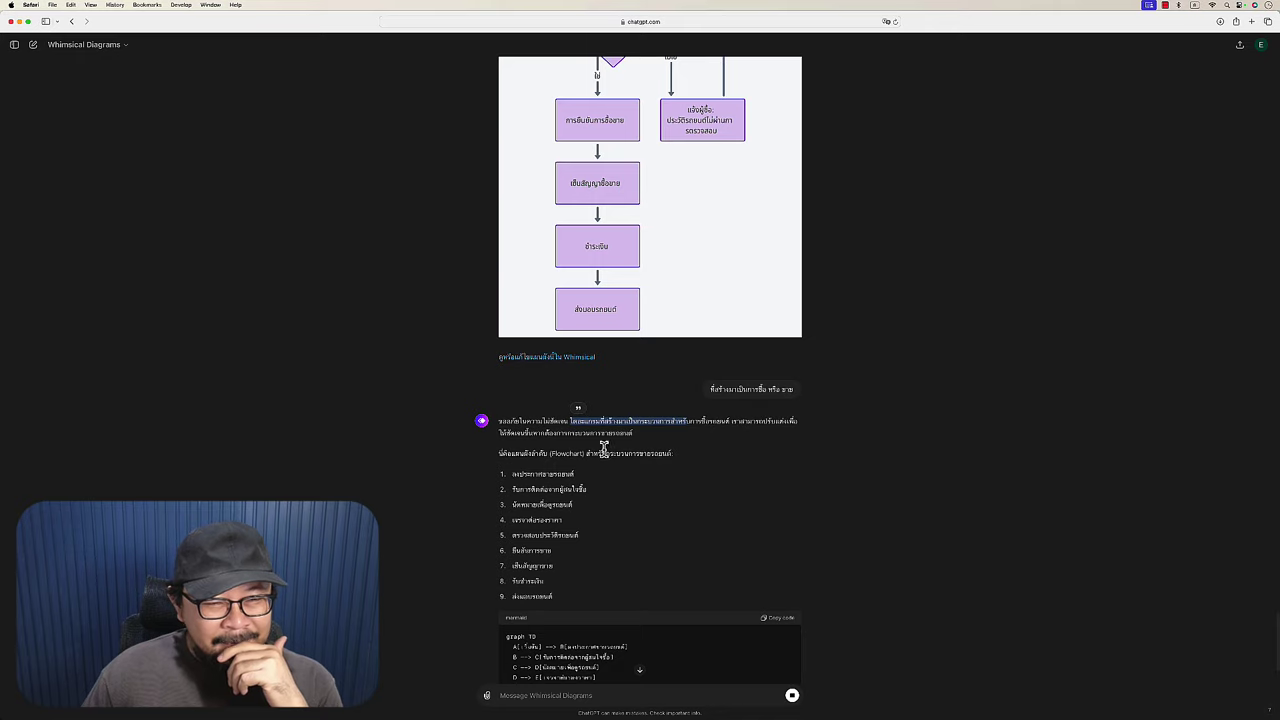
left_click_drag(543, 429, 674, 486)
left_click(690, 492)
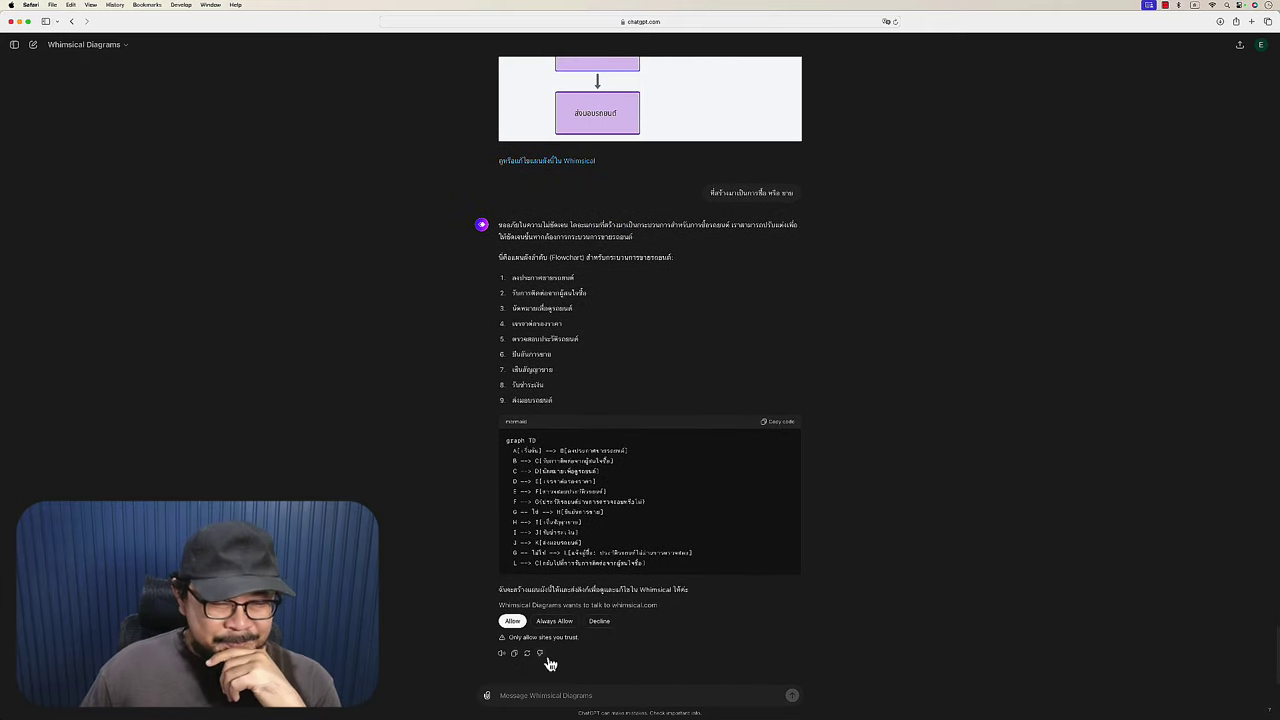
Step: Allow whimsical.com access, briefly highlighting words in the reply's first line as rendering starts
left_click(511, 622)
scroll(833, 480, "up", 3)
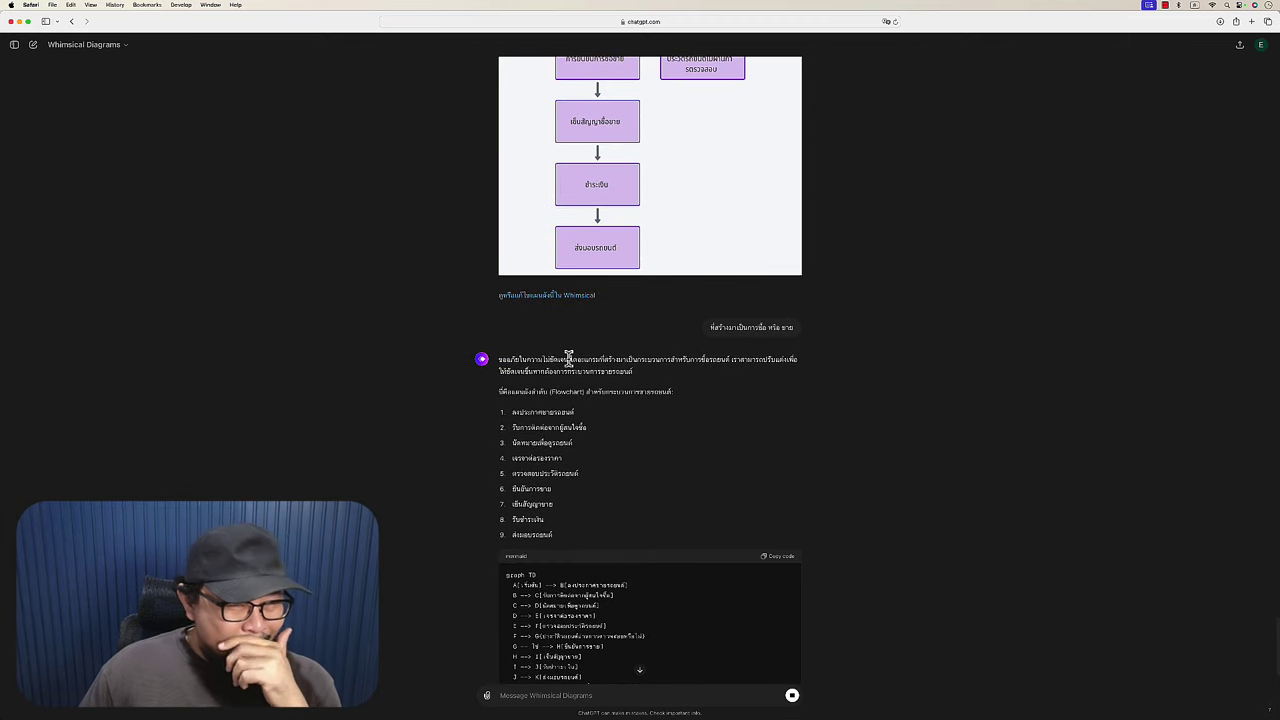
left_click_drag(567, 359, 499, 360)
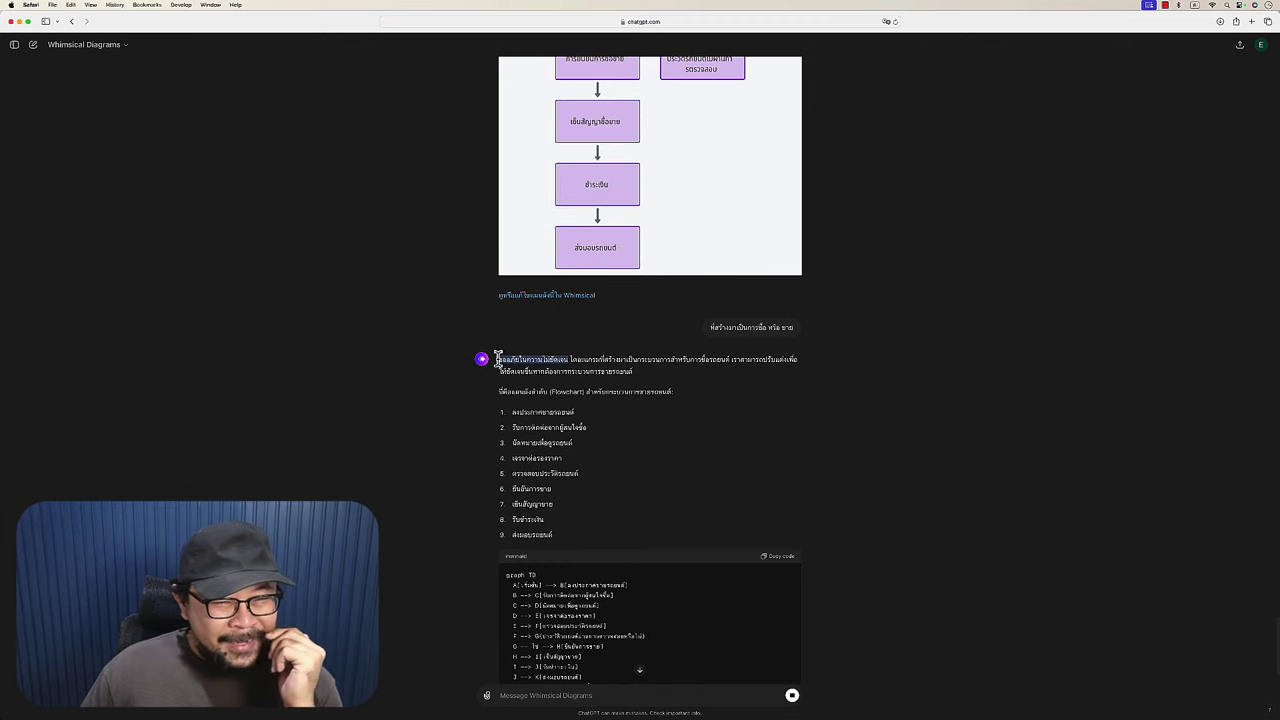
left_click(736, 452)
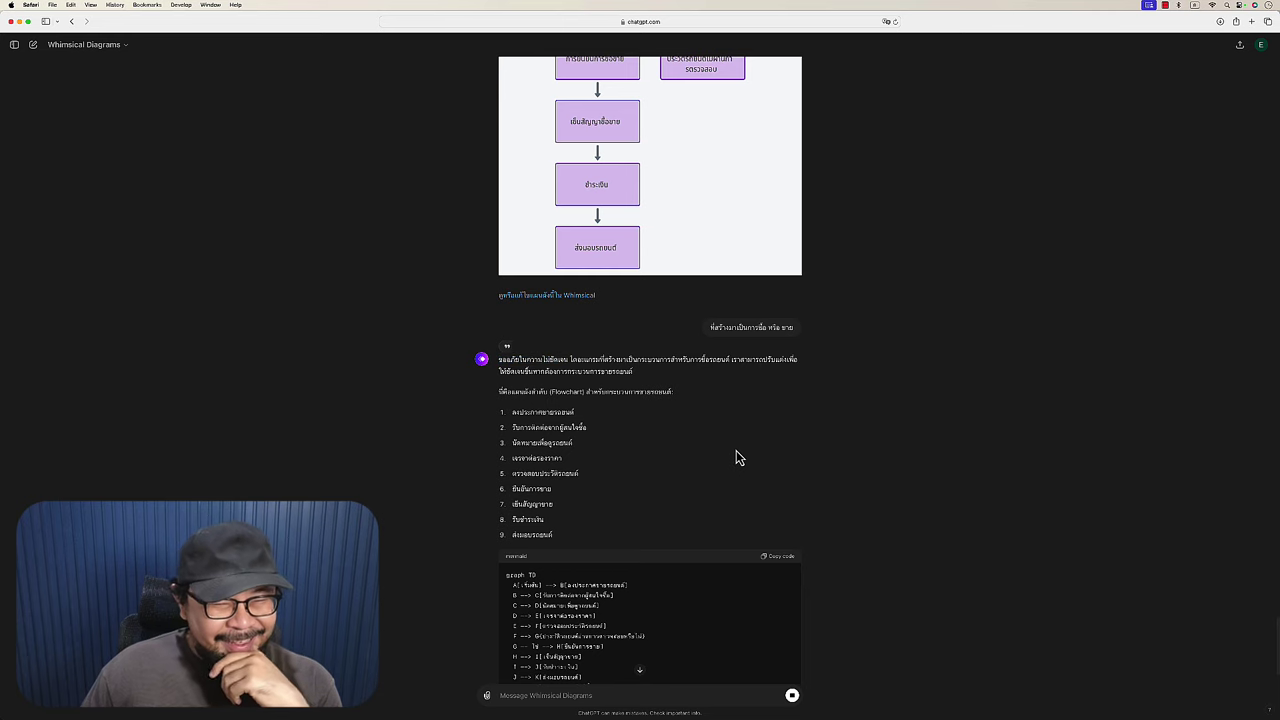
scroll(740, 456, "down", 3)
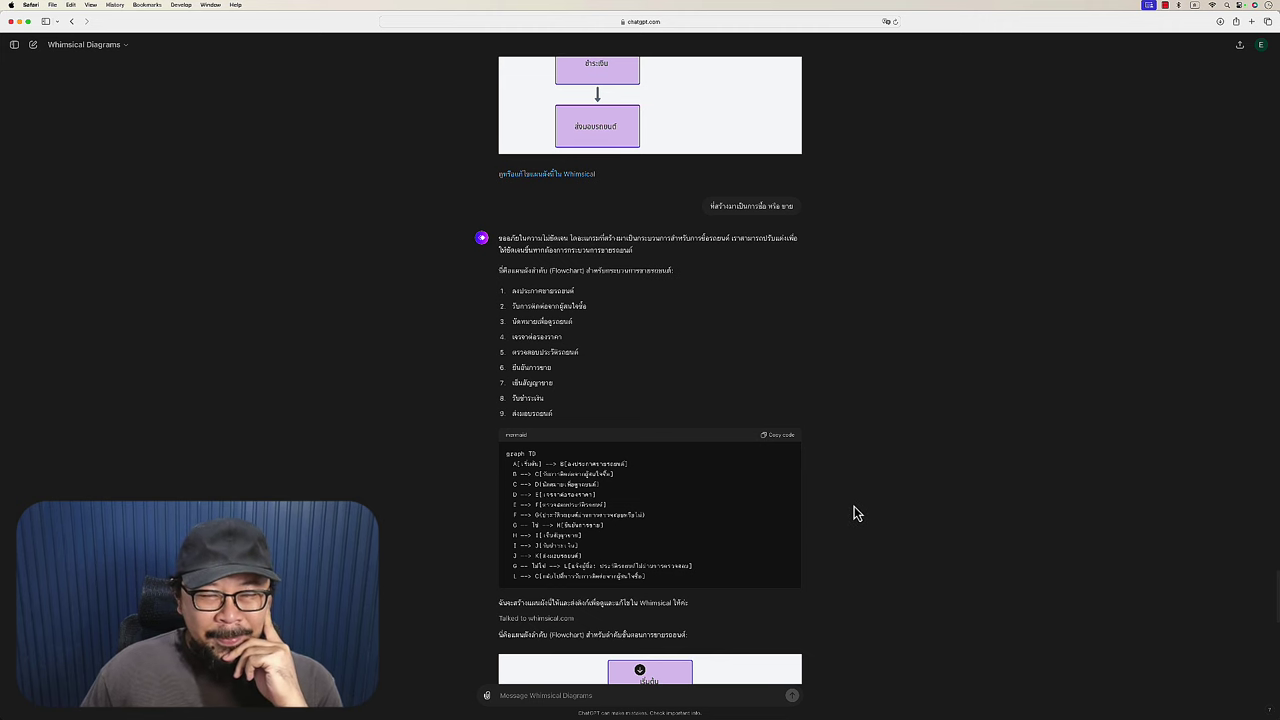
Step: Scroll down to the rendered car-selling flowchart below the mermaid code
scroll(854, 513, "down", 4)
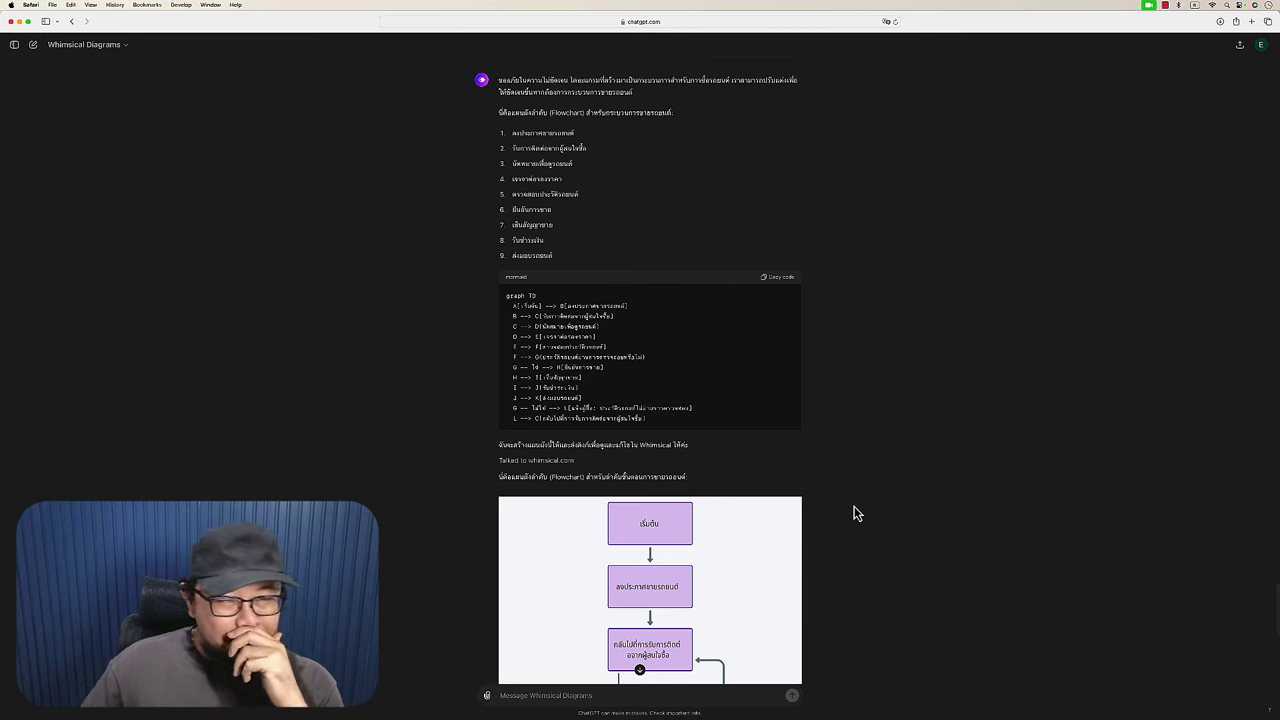
scroll(908, 497, "down", 3)
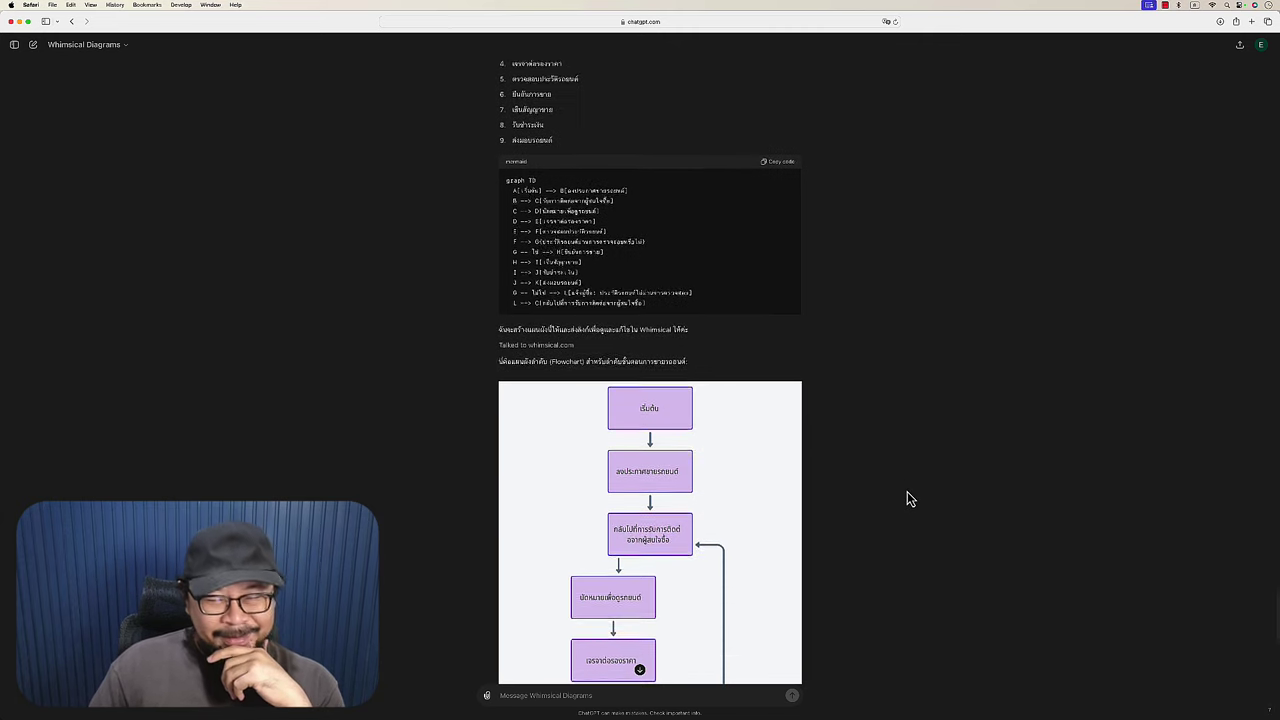
scroll(909, 498, "down", 1)
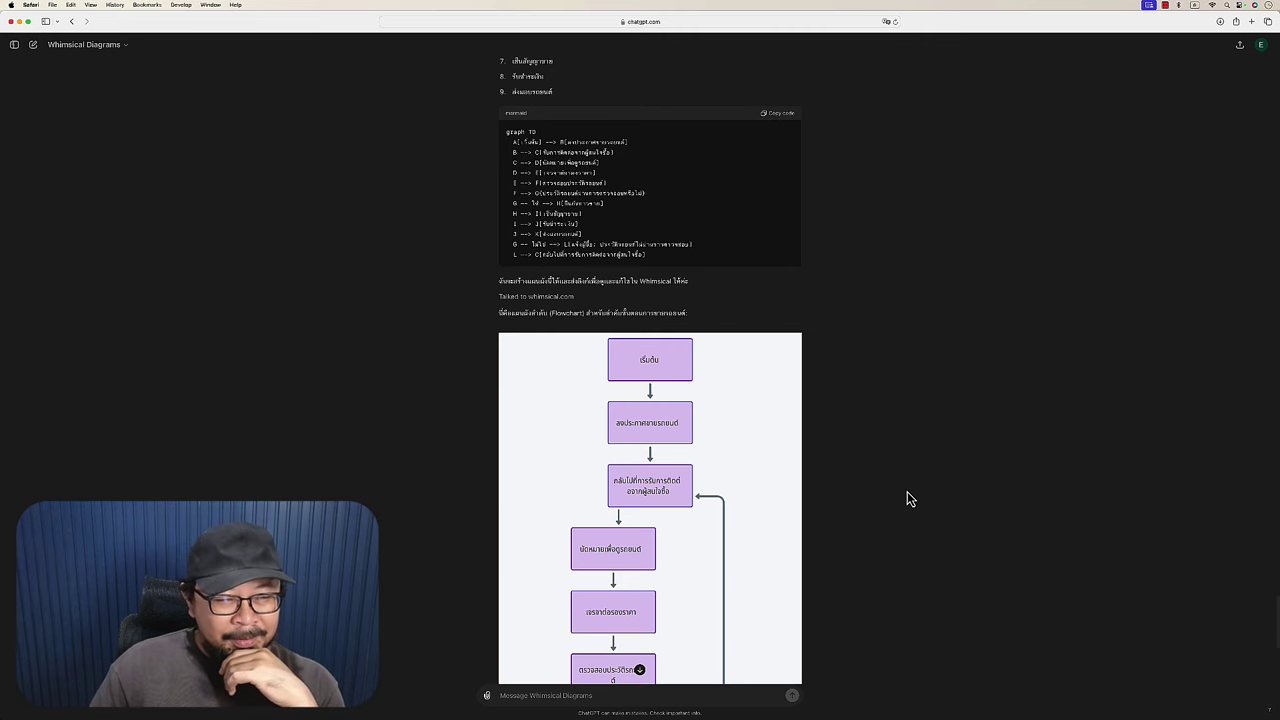
scroll(907, 492, "down", 5)
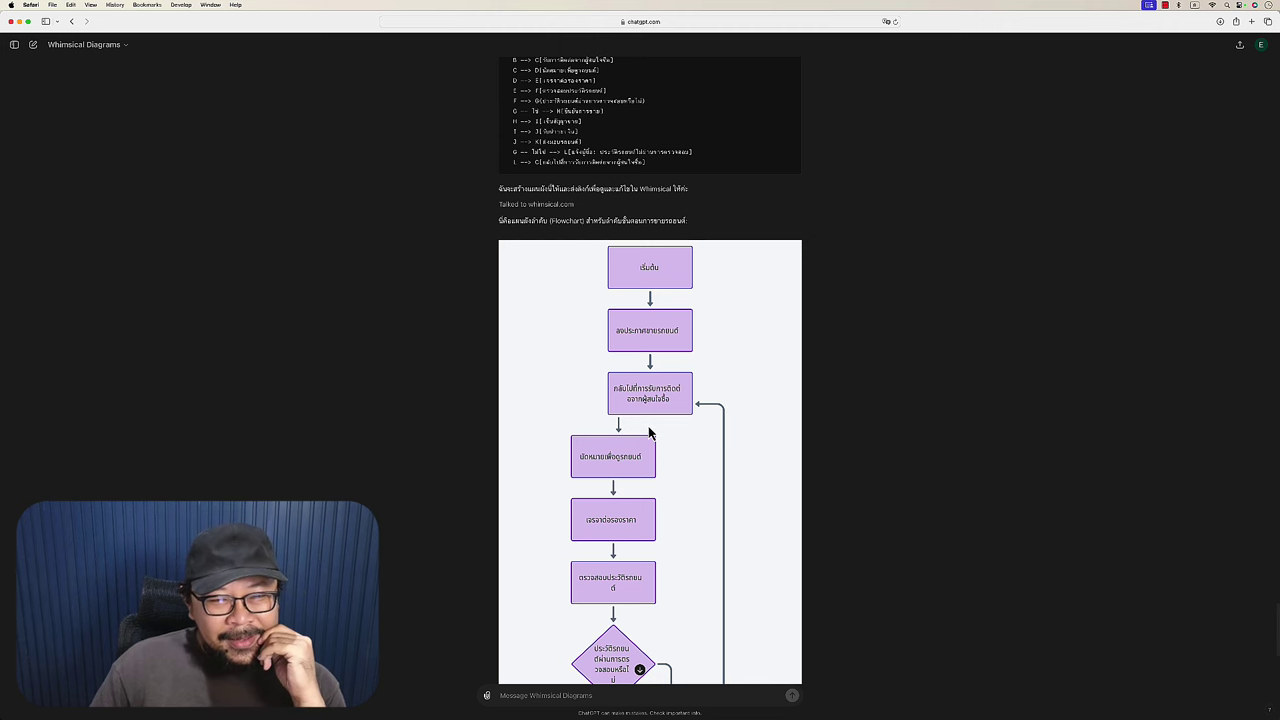
scroll(648, 426, "down", 3)
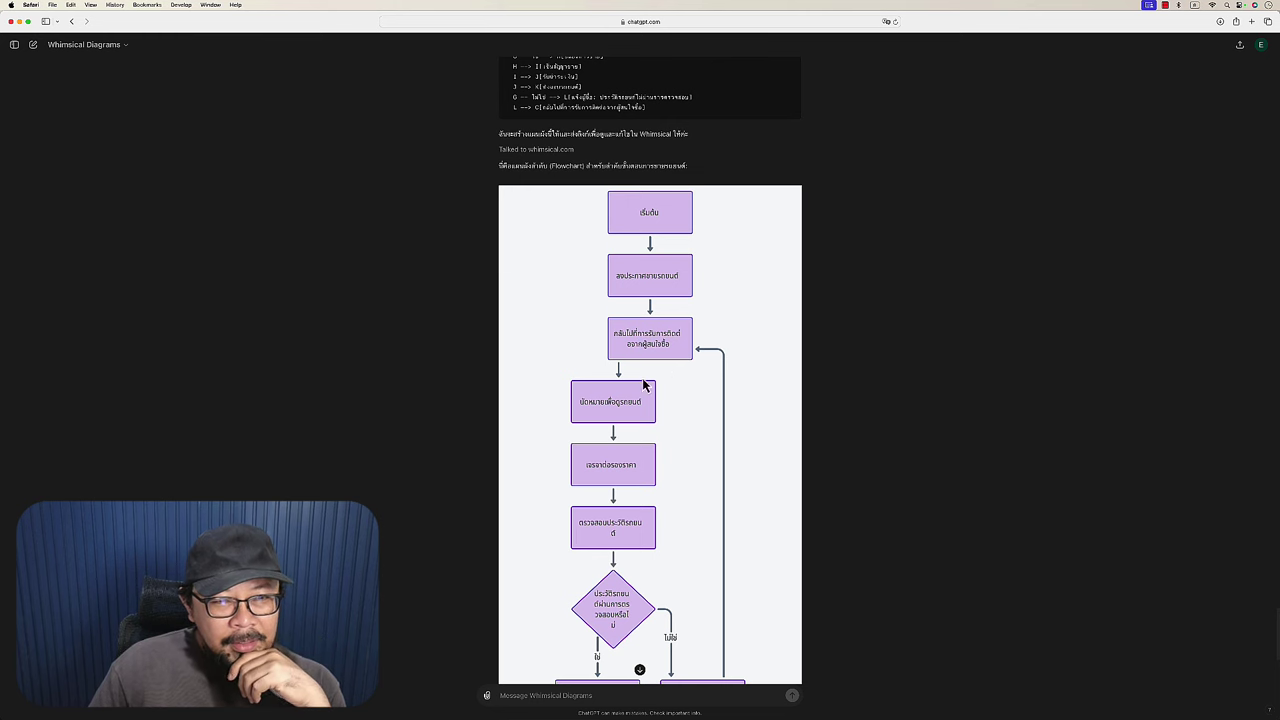
scroll(694, 397, "down", 5)
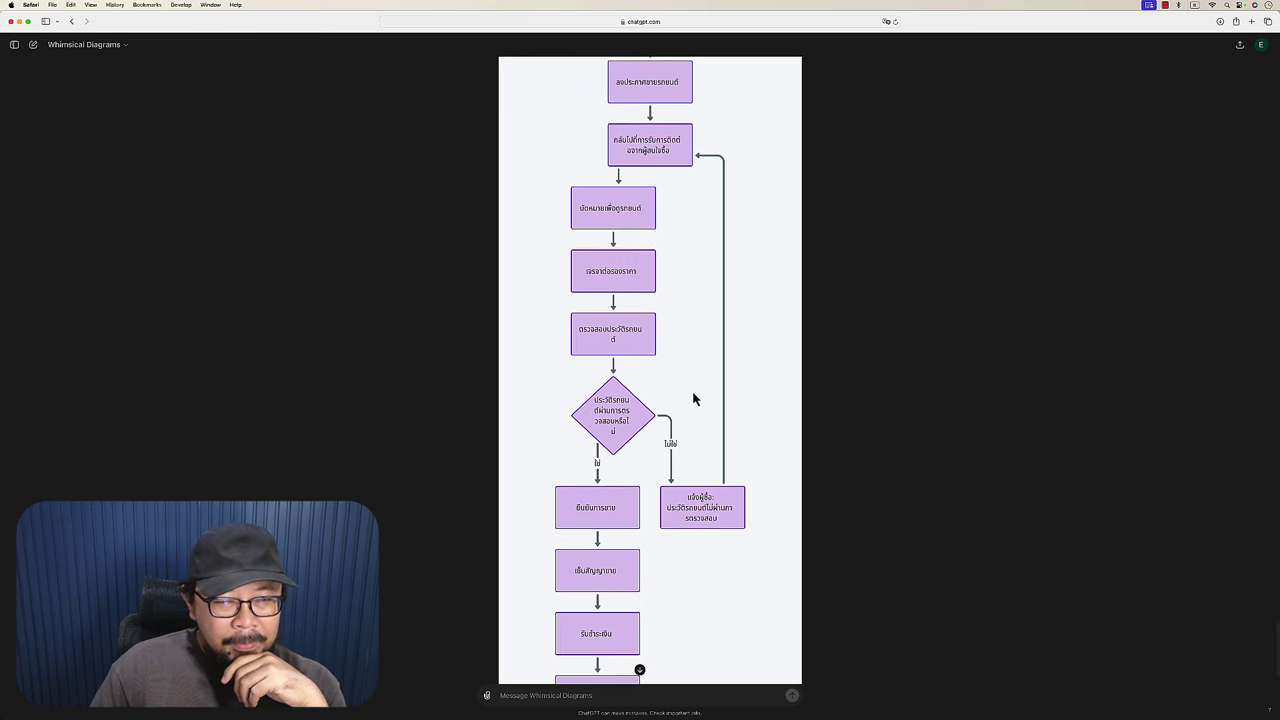
scroll(694, 397, "up", 2)
scroll(694, 397, "up", 1)
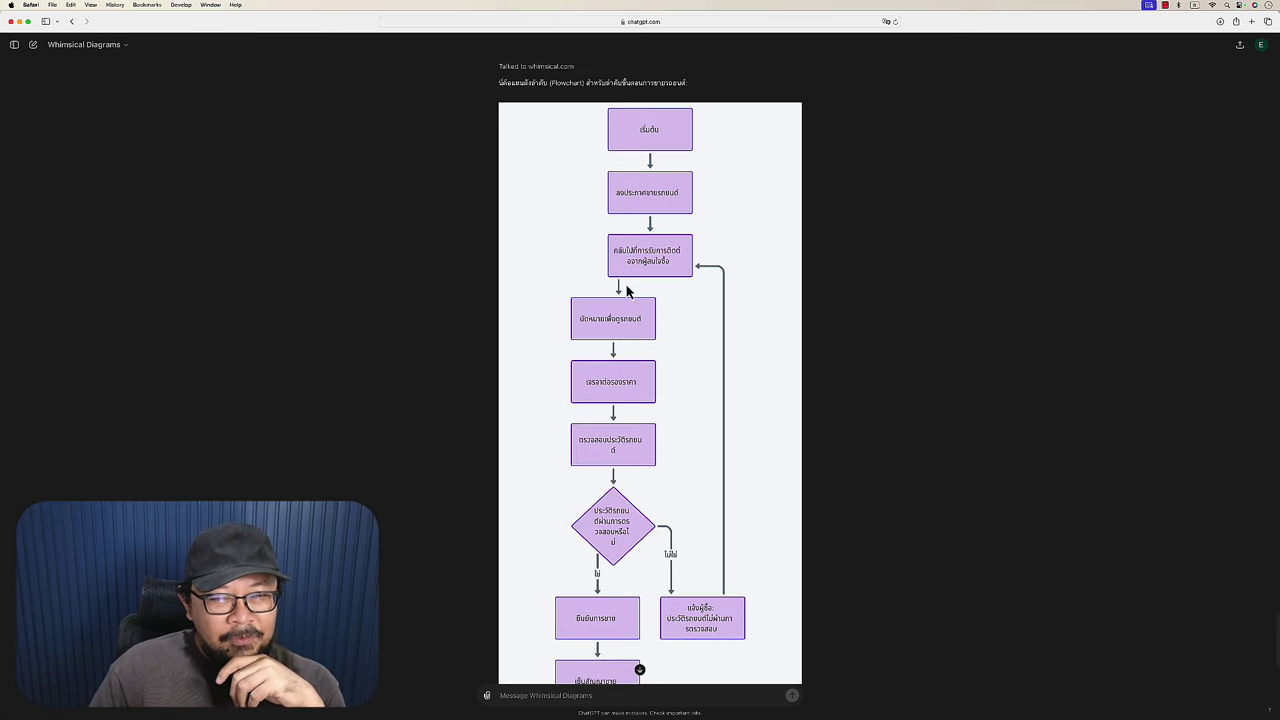
scroll(612, 336, "down", 1)
scroll(606, 330, "down", 2)
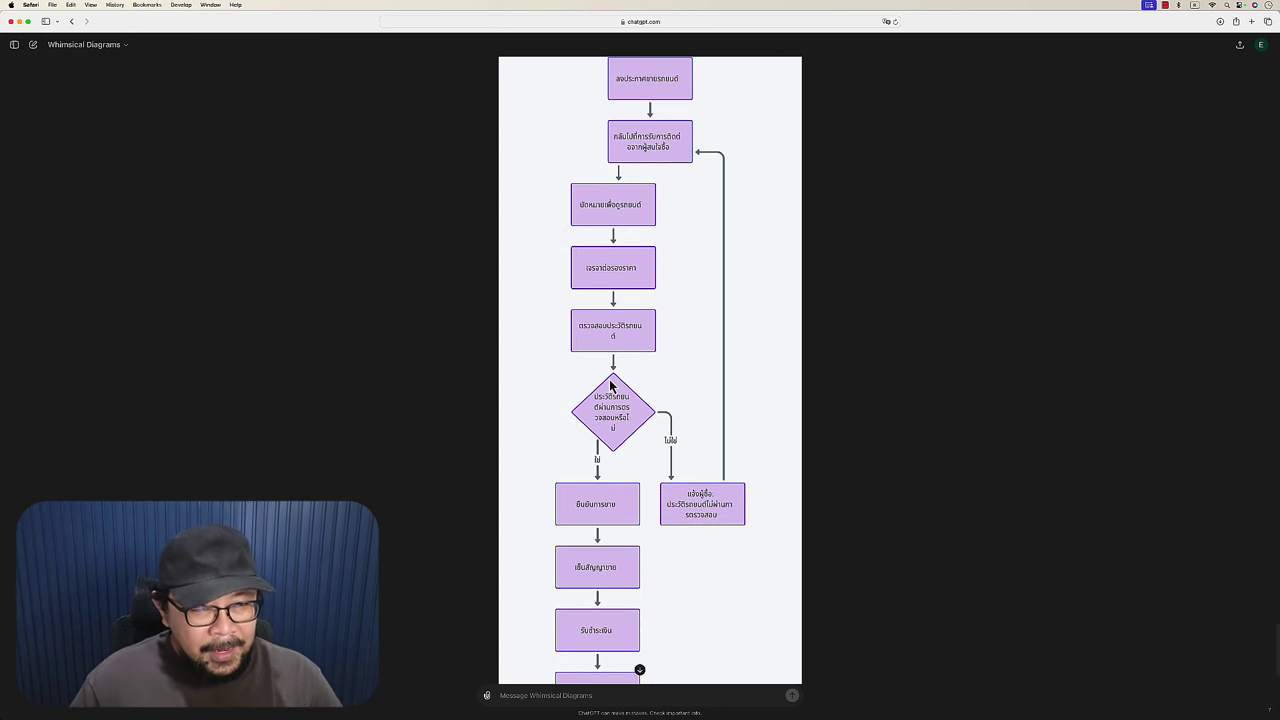
scroll(610, 385, "down", 1)
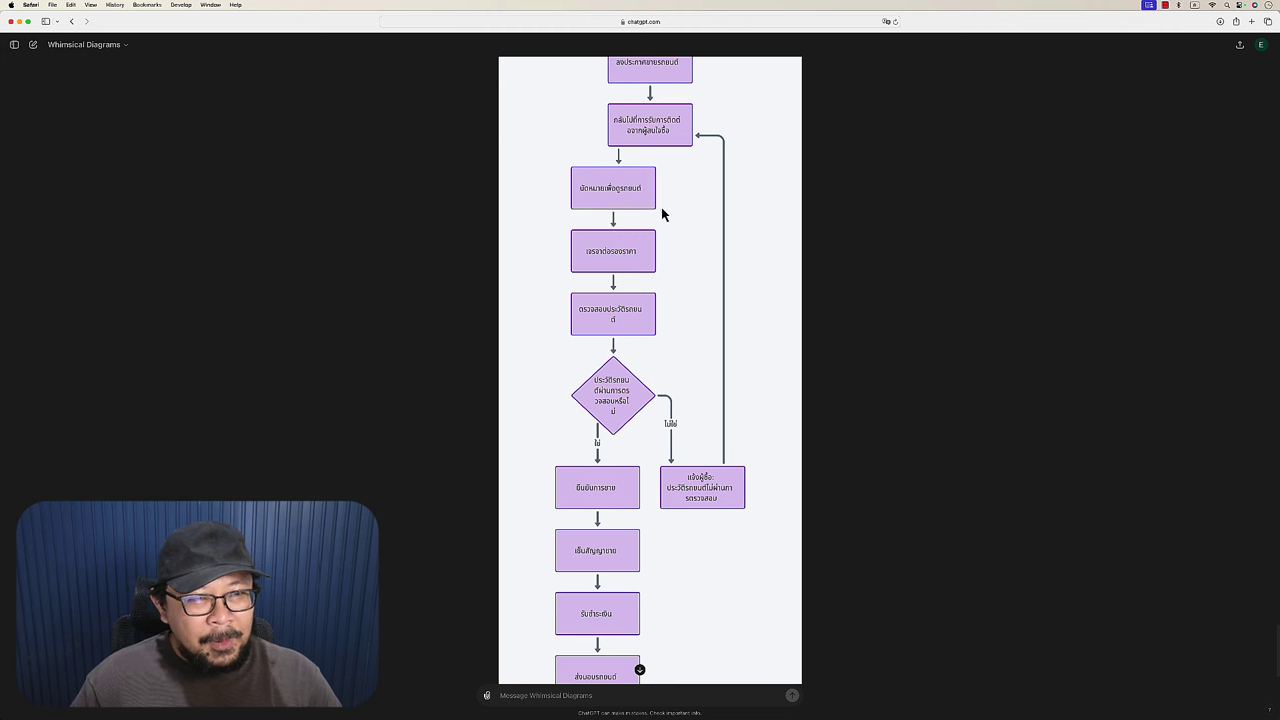
scroll(640, 195, "up", 1)
scroll(638, 235, "up", 1)
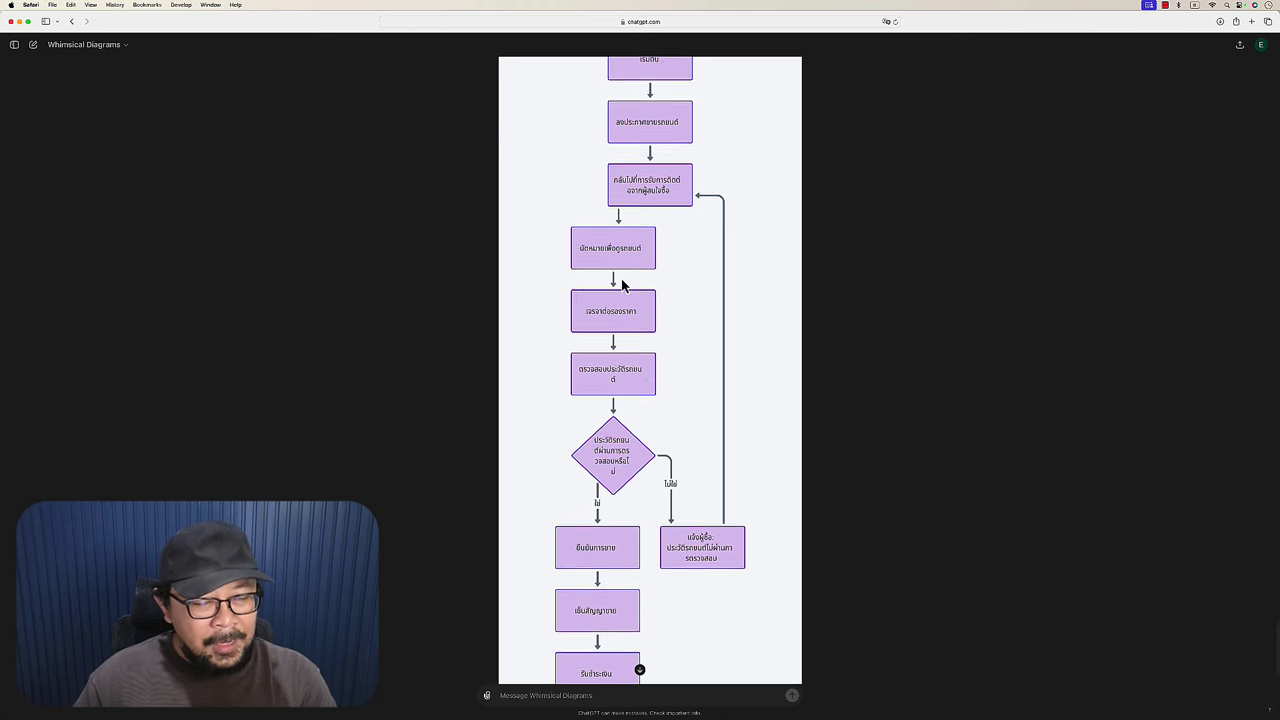
scroll(622, 276, "down", 3)
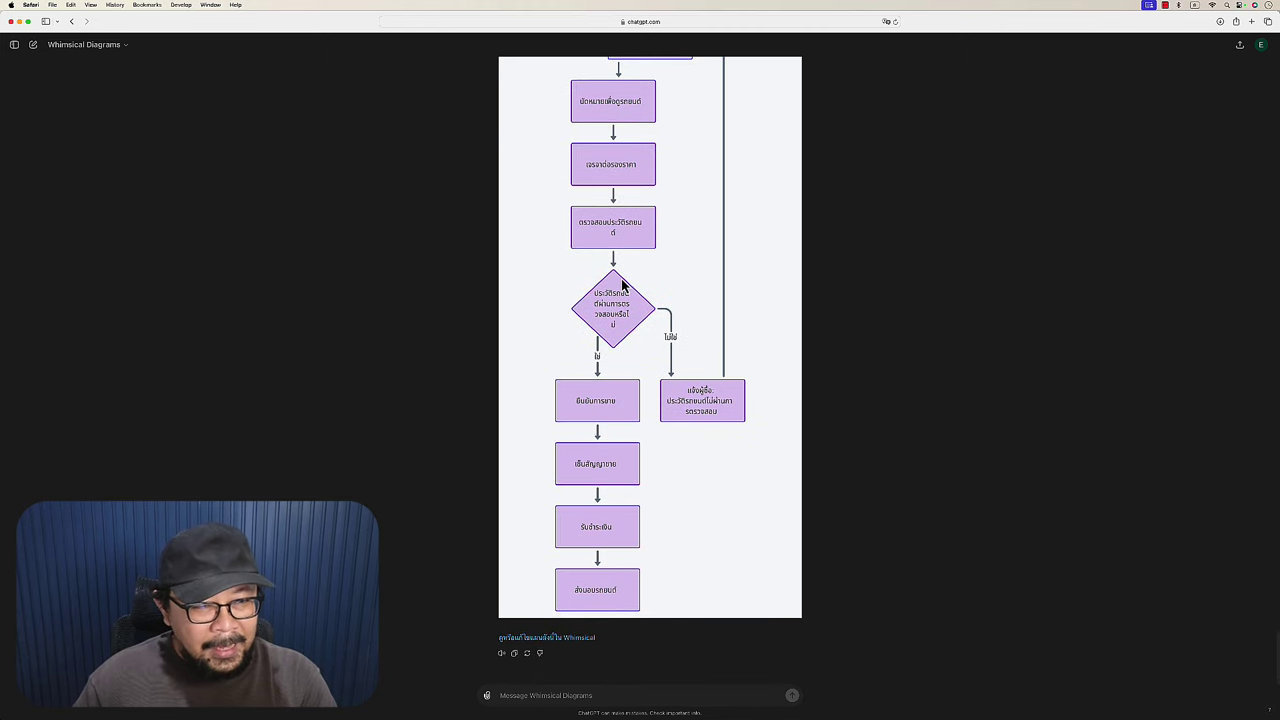
scroll(622, 286, "up", 3)
scroll(625, 286, "up", 3)
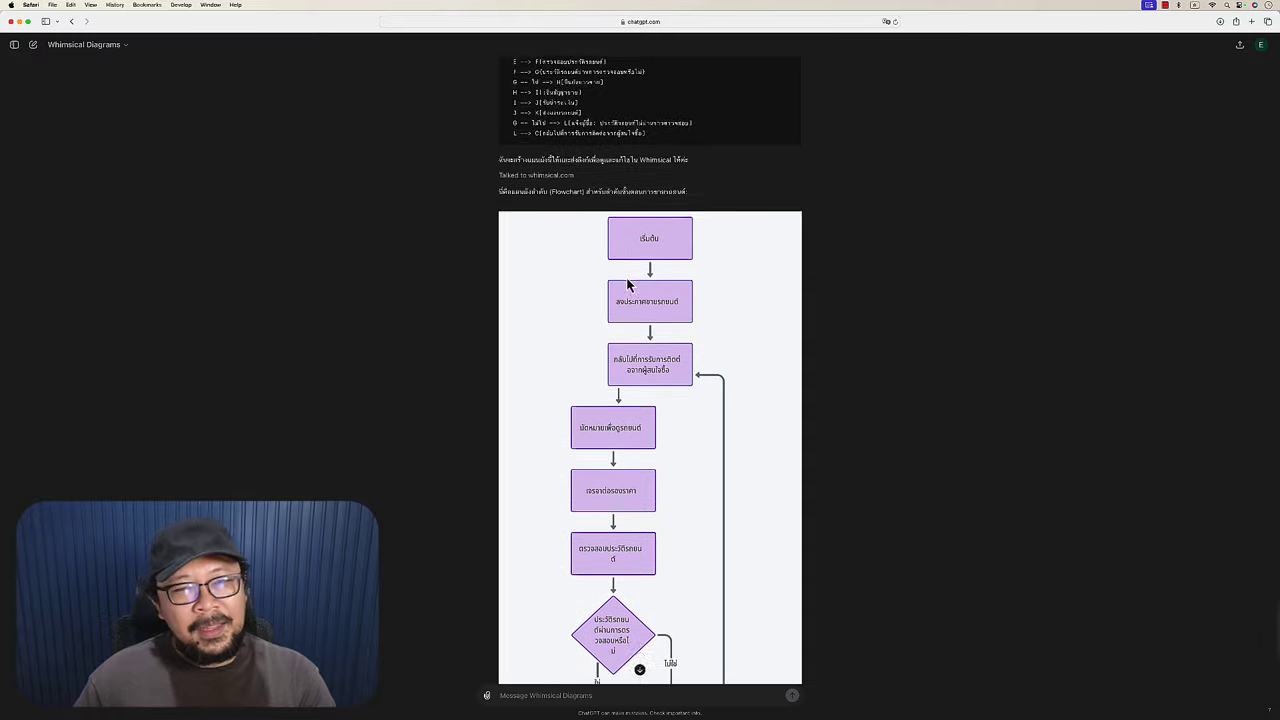
scroll(627, 286, "up", 5)
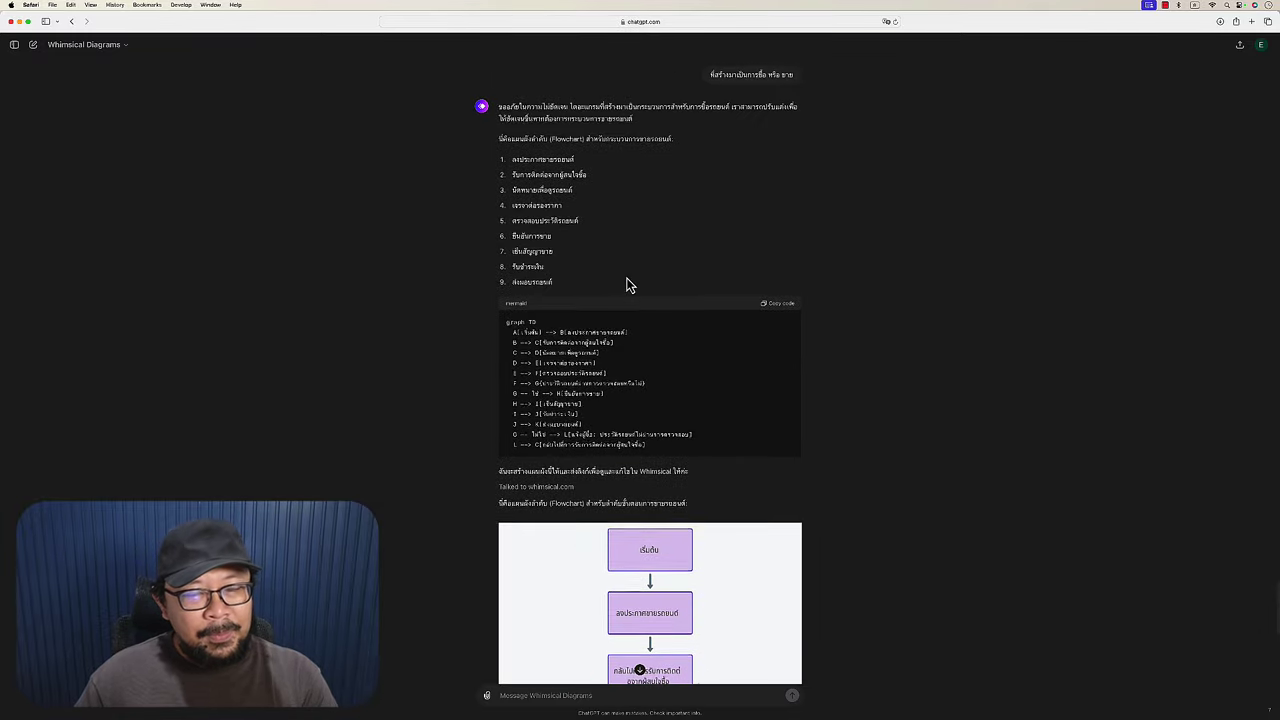
scroll(627, 286, "down", 10)
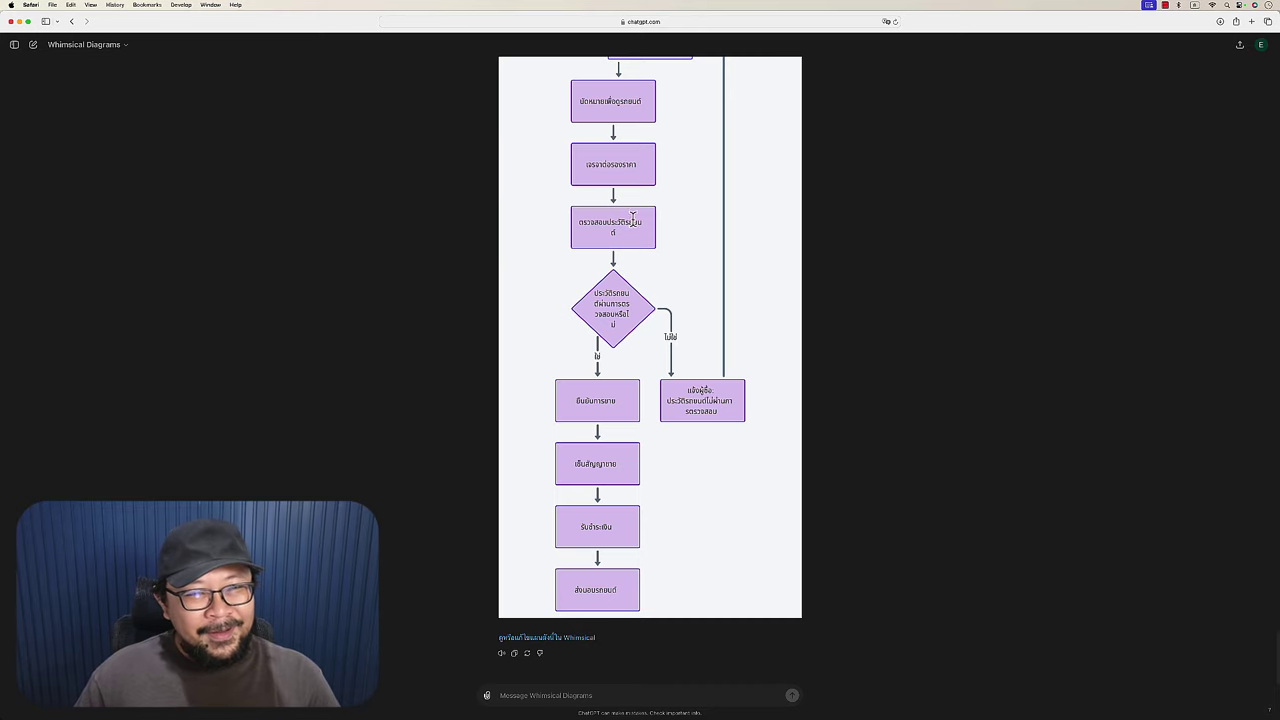
scroll(633, 219, "up", 2)
scroll(633, 220, "up", 2)
scroll(633, 221, "up", 2)
scroll(633, 222, "up", 2)
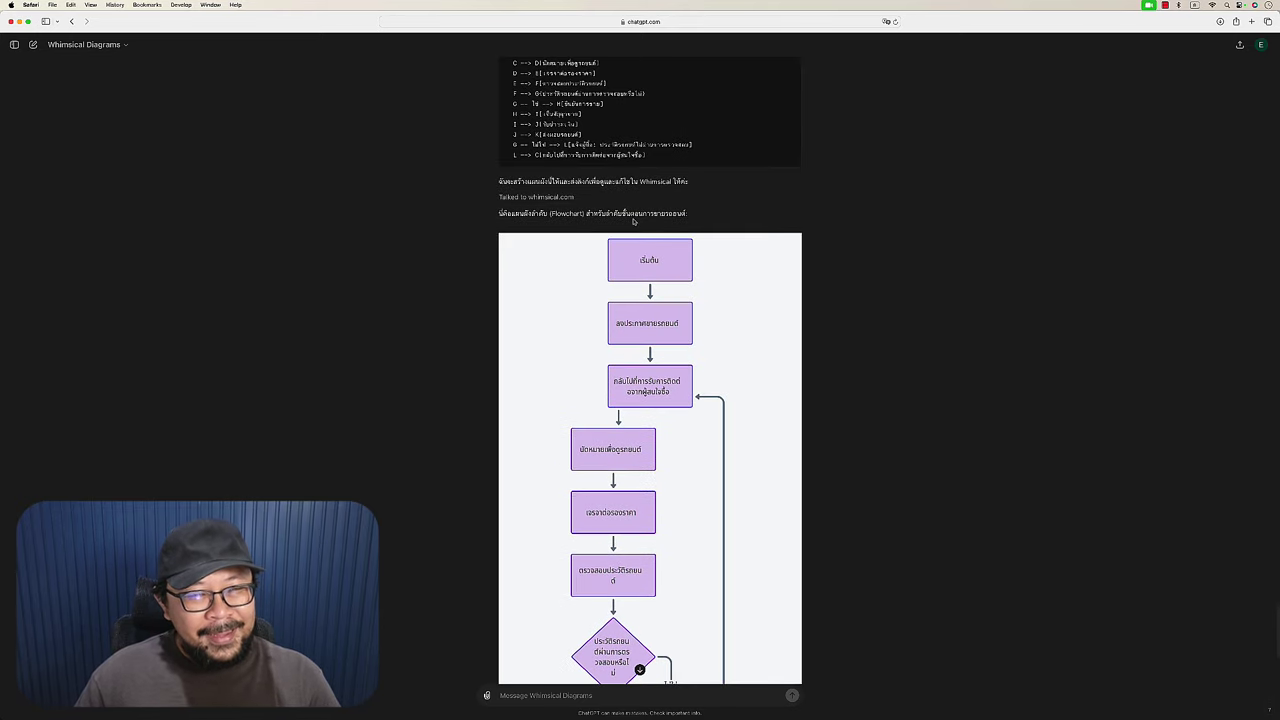
scroll(633, 221, "up", 1)
scroll(633, 221, "up", 1)
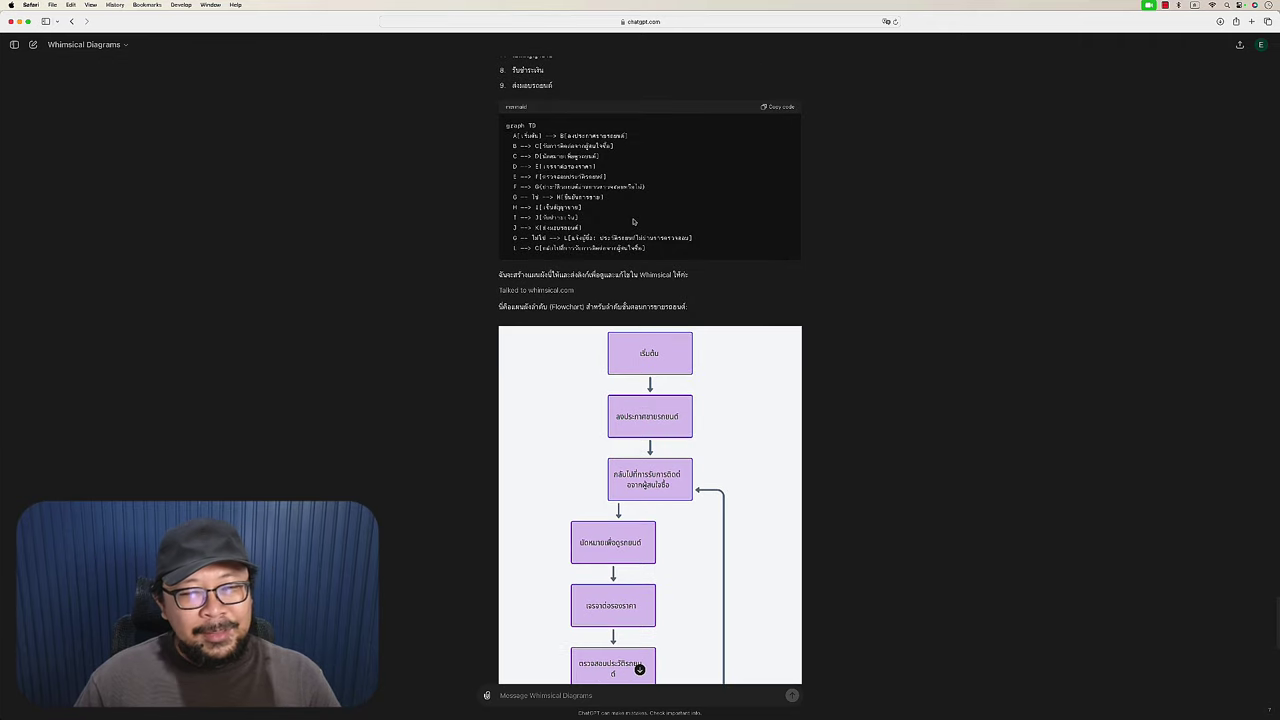
scroll(633, 221, "down", 1)
scroll(633, 221, "down", 1)
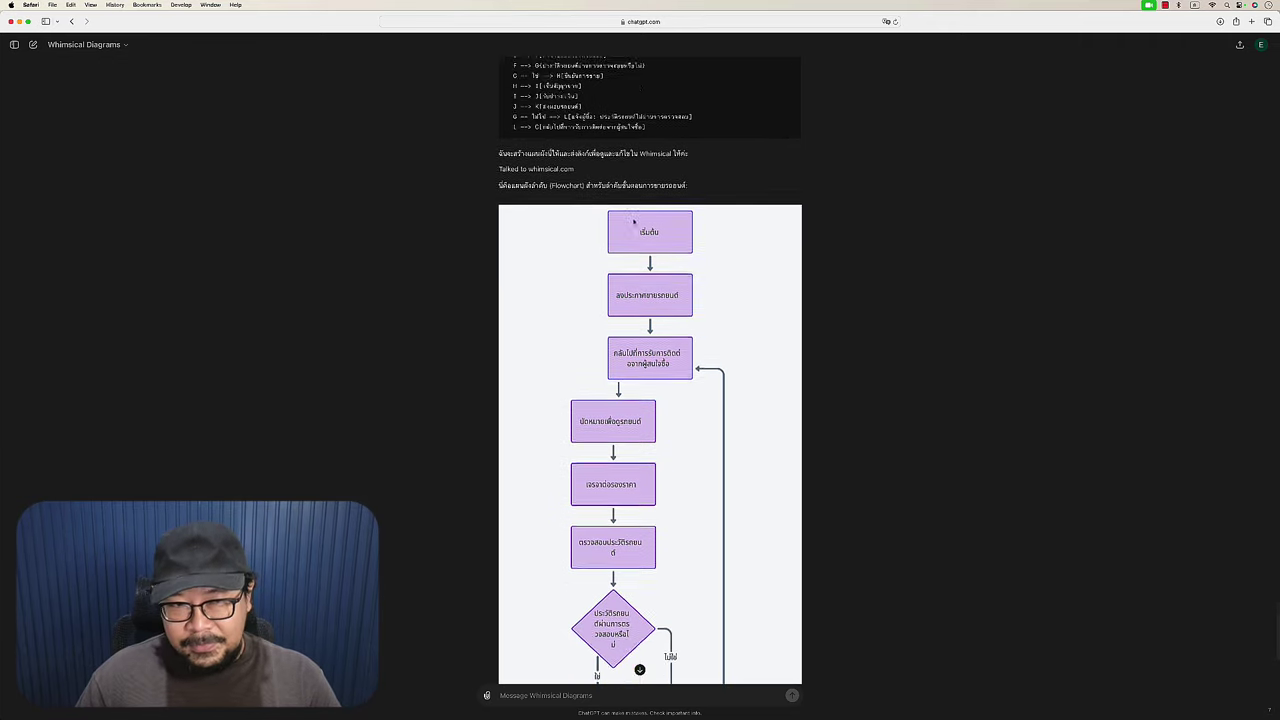
scroll(633, 221, "down", 2)
scroll(633, 221, "down", 1)
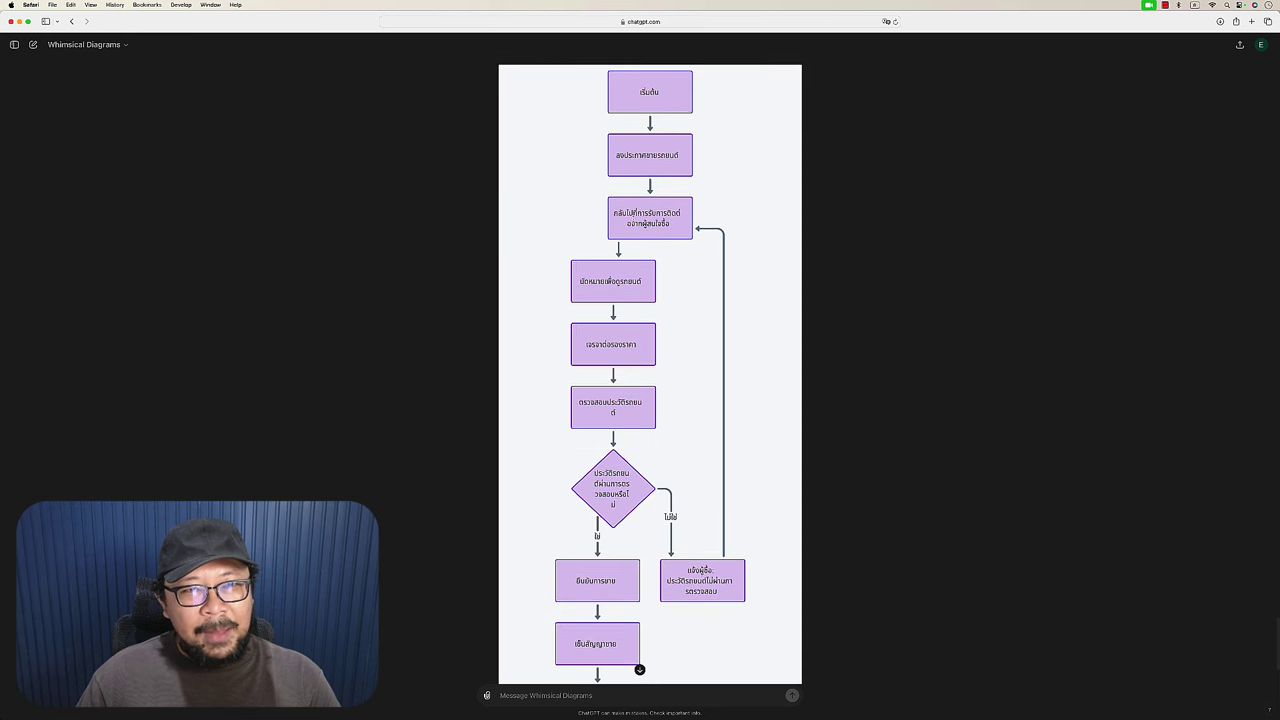